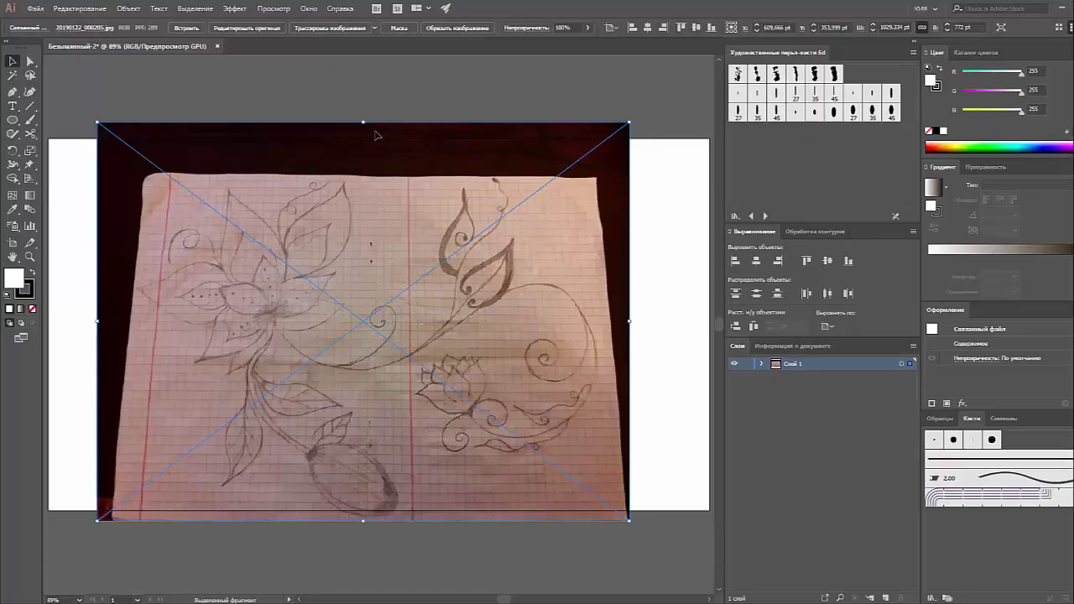
- Deselect the placed pencil lotus sketch photo so nothing is selected
{"action": "key", "text": "ctrl+shift+a"}
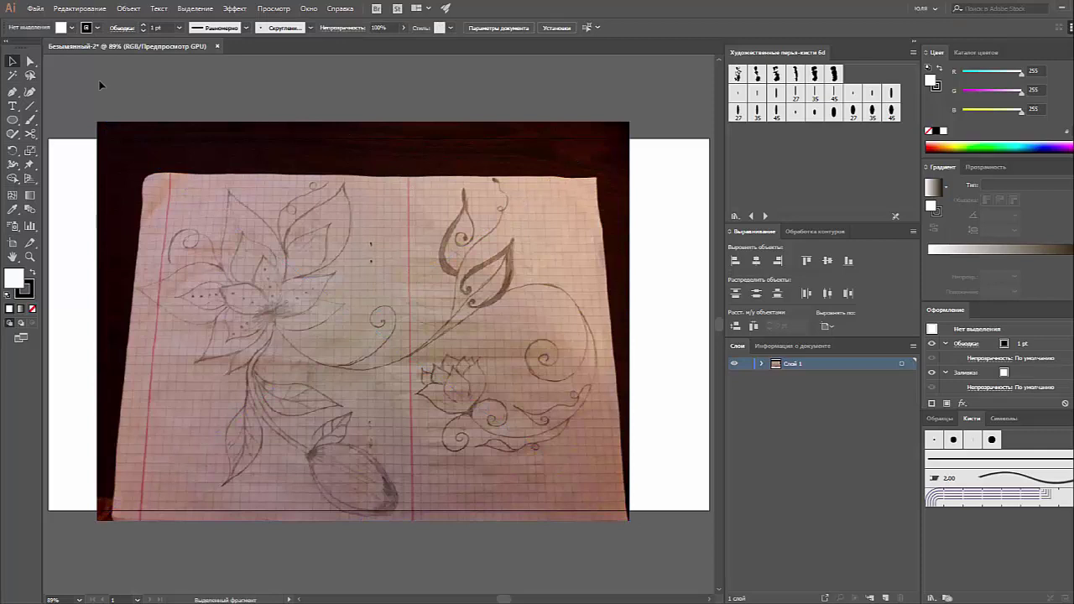
- Draw two test Paintbrush curves beside the photo and set a 0.5 pt red stroke
{"action": "left_click", "coordinate": [30, 120]}
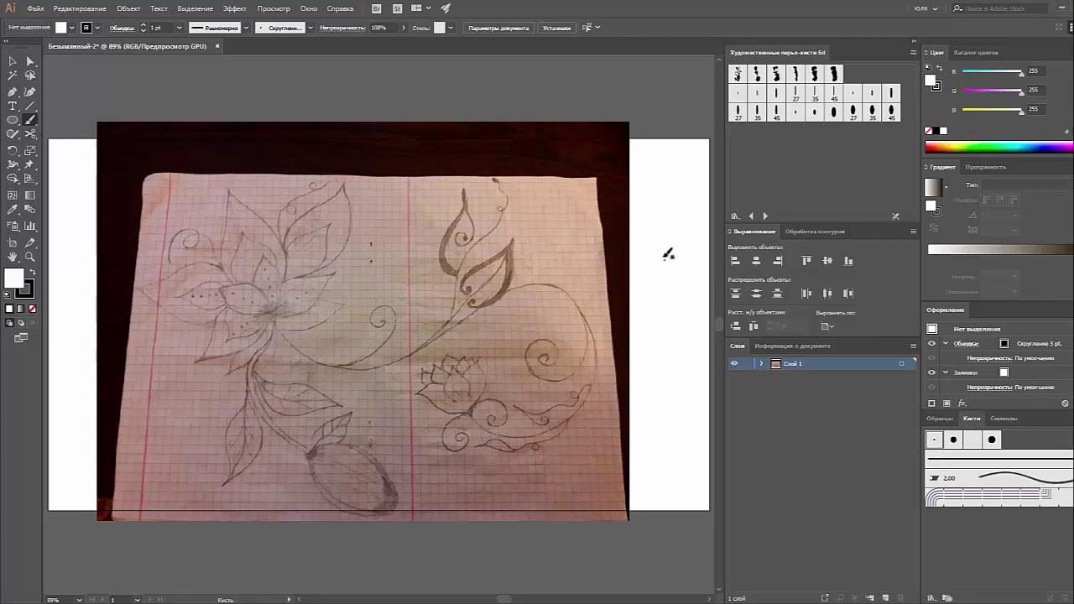
{"action": "left_click_drag", "start_coordinate": [661, 252], "coordinate": [667, 333]}
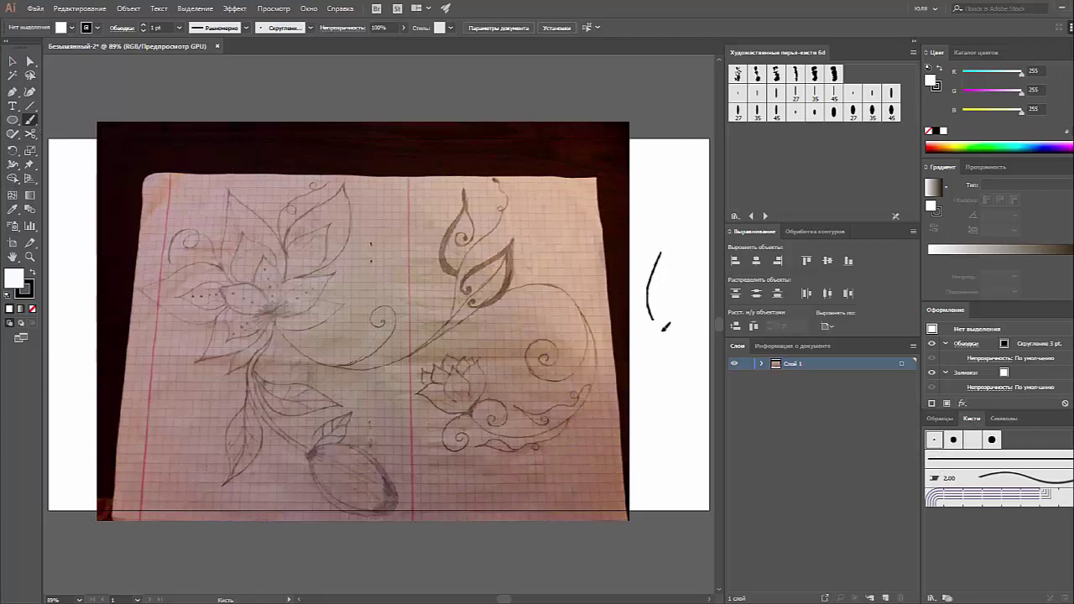
{"action": "left_click", "coordinate": [179, 28]}
{"action": "left_click", "coordinate": [192, 53]}
{"action": "left_click_drag", "start_coordinate": [681, 183], "coordinate": [686, 244]}
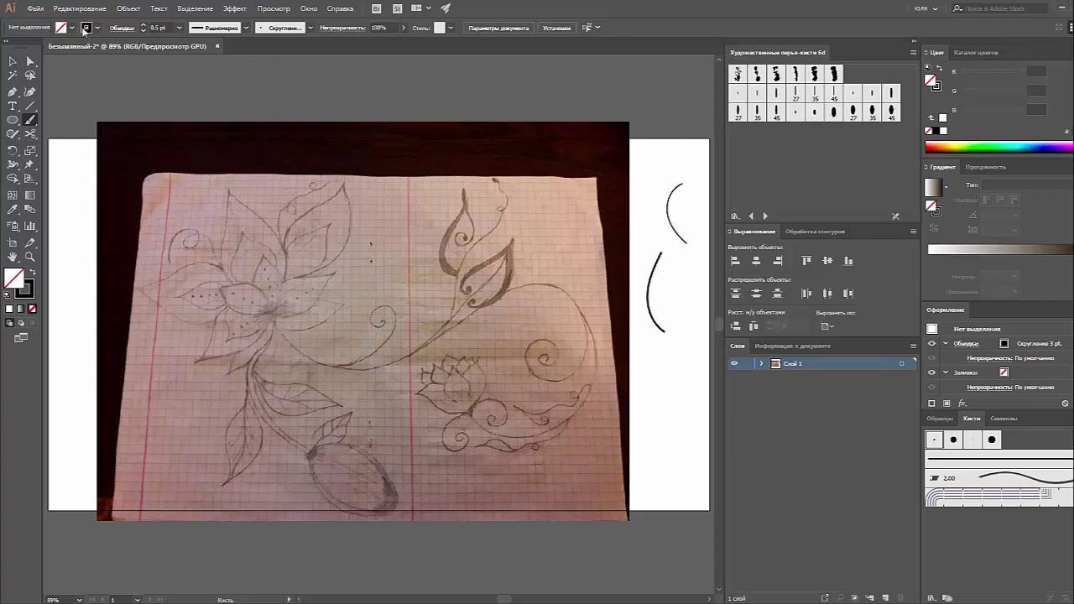
{"action": "left_click", "coordinate": [97, 28]}
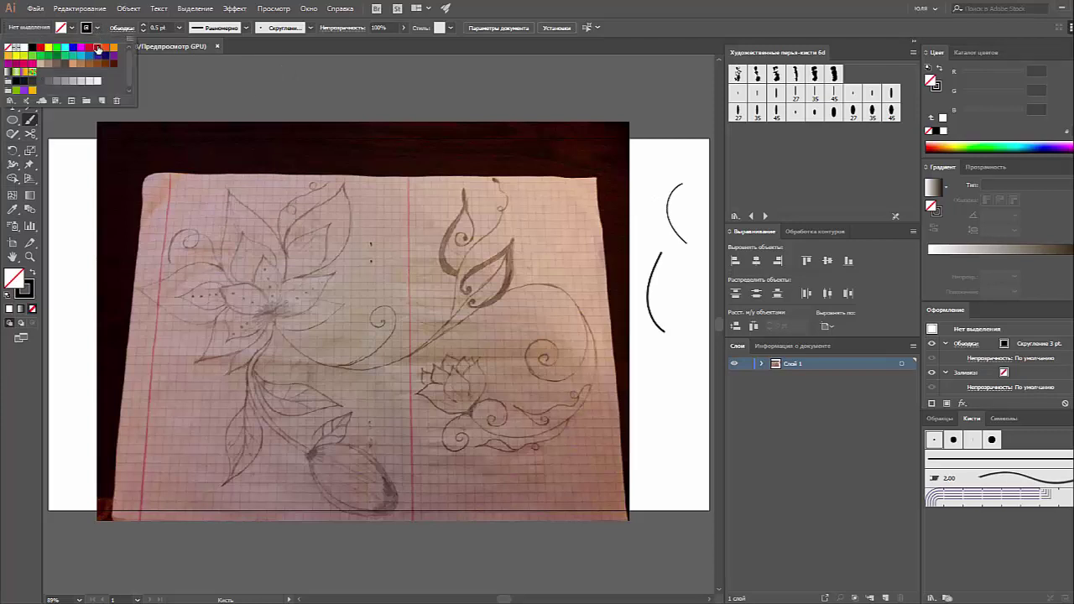
{"action": "left_click", "coordinate": [98, 48]}
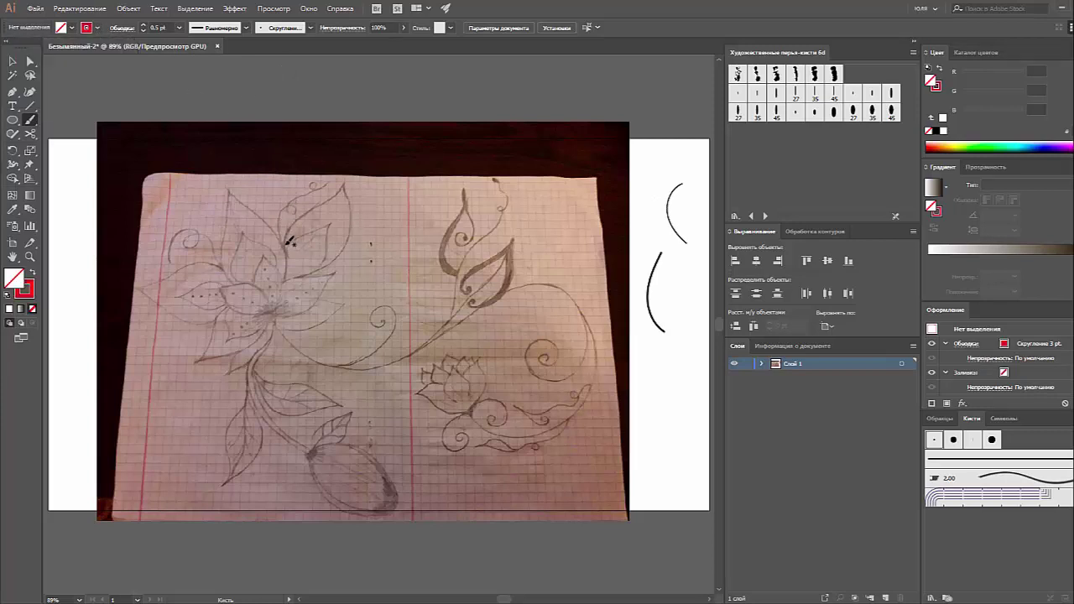
- Trace the large lotus's upper petal edges, top curl and left swirl in red brush strokes
{"action": "left_click_drag", "start_coordinate": [285, 251], "coordinate": [303, 215]}
{"action": "left_click_drag", "start_coordinate": [353, 216], "coordinate": [308, 278]}
{"action": "left_click_drag", "start_coordinate": [227, 220], "coordinate": [228, 190]}
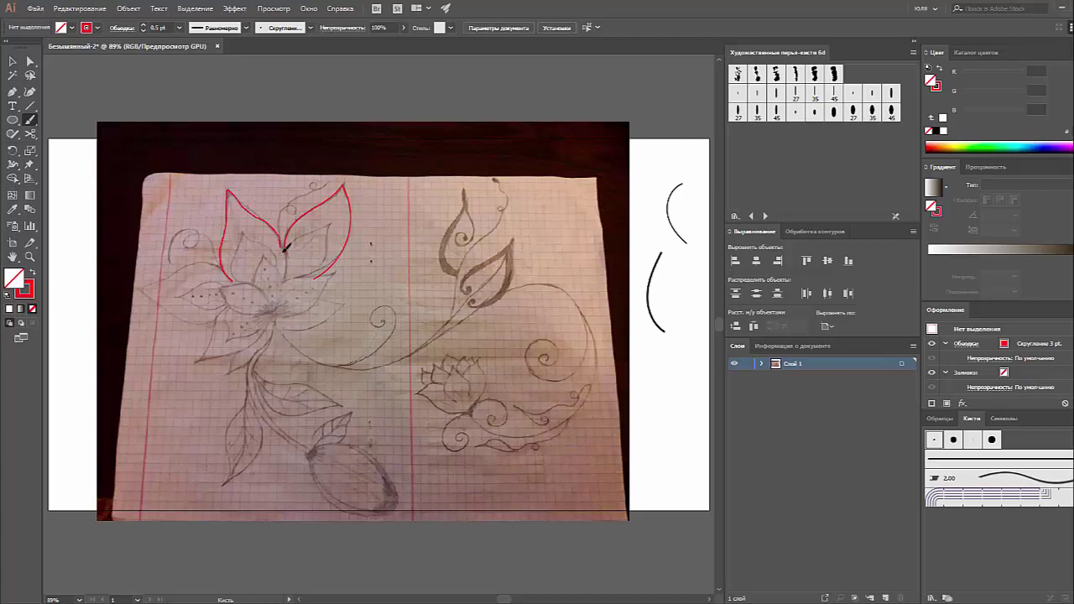
{"action": "left_click_drag", "start_coordinate": [288, 265], "coordinate": [284, 274]}
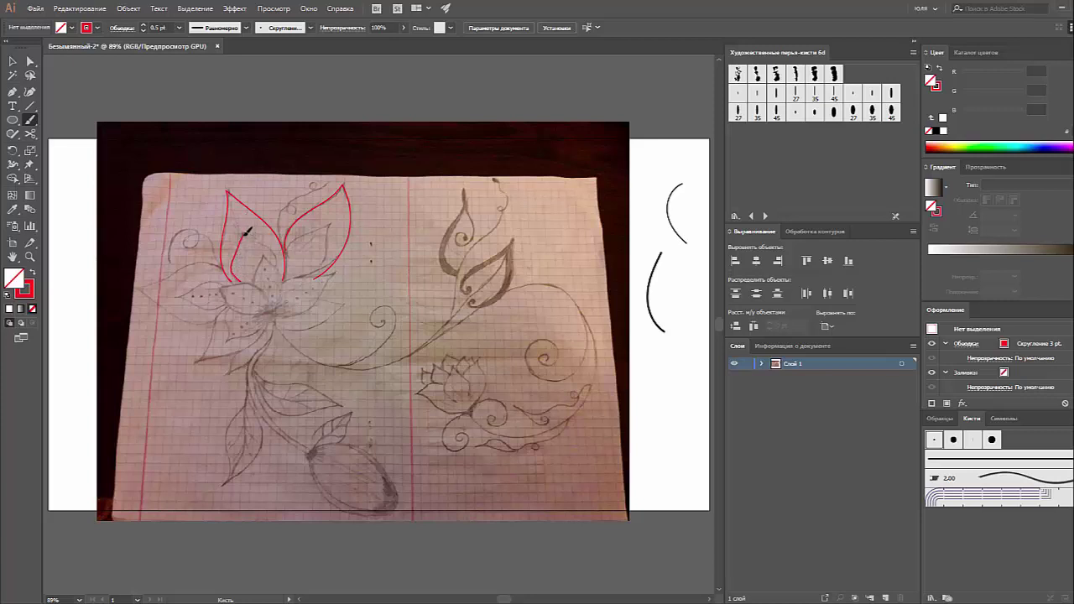
{"action": "left_click_drag", "start_coordinate": [244, 231], "coordinate": [270, 242]}
{"action": "left_click_drag", "start_coordinate": [291, 208], "coordinate": [311, 189]}
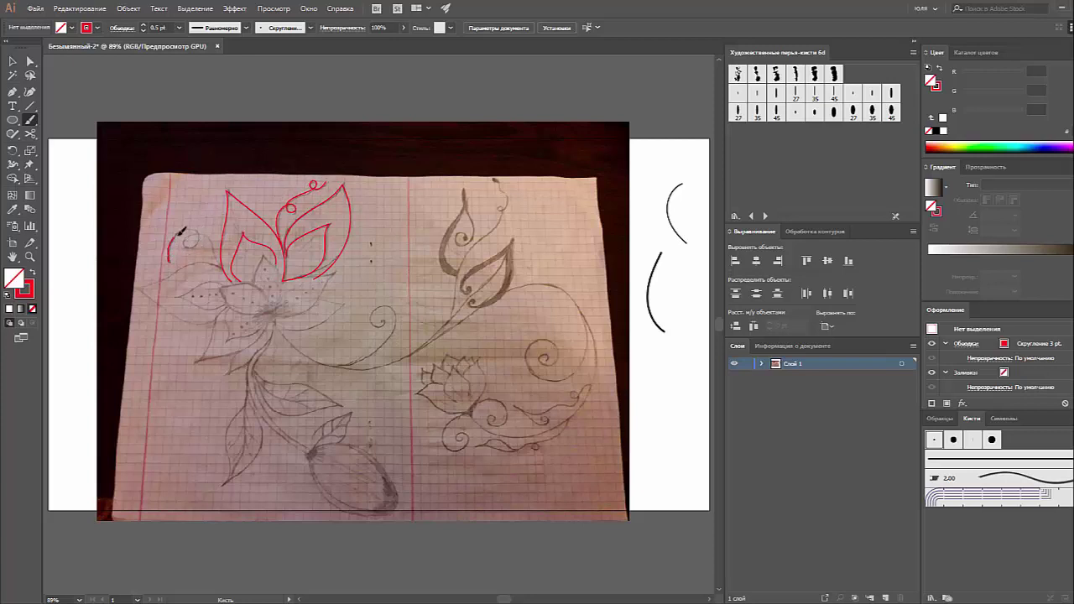
{"action": "left_click_drag", "start_coordinate": [180, 231], "coordinate": [196, 242]}
{"action": "left_click_drag", "start_coordinate": [220, 258], "coordinate": [226, 267]}
- Trace the lower and left petals of the large lotus around its centre
{"action": "left_click_drag", "start_coordinate": [266, 310], "coordinate": [220, 290]}
{"action": "left_click_drag", "start_coordinate": [136, 290], "coordinate": [203, 319]}
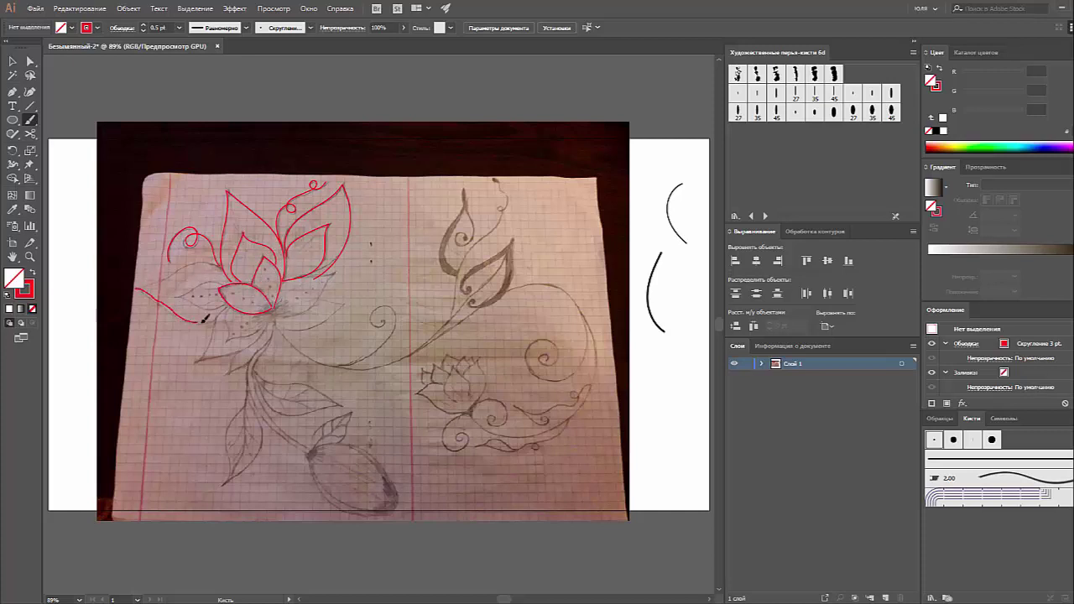
{"action": "left_click_drag", "start_coordinate": [136, 288], "coordinate": [228, 267]}
{"action": "mouse_move", "coordinate": [220, 306]}
{"action": "left_mouse_down"}
{"action": "mouse_move", "coordinate": [227, 353]}
{"action": "mouse_move", "coordinate": [272, 317]}
{"action": "left_mouse_up"}
{"action": "left_click_drag", "start_coordinate": [226, 373], "coordinate": [277, 316]}
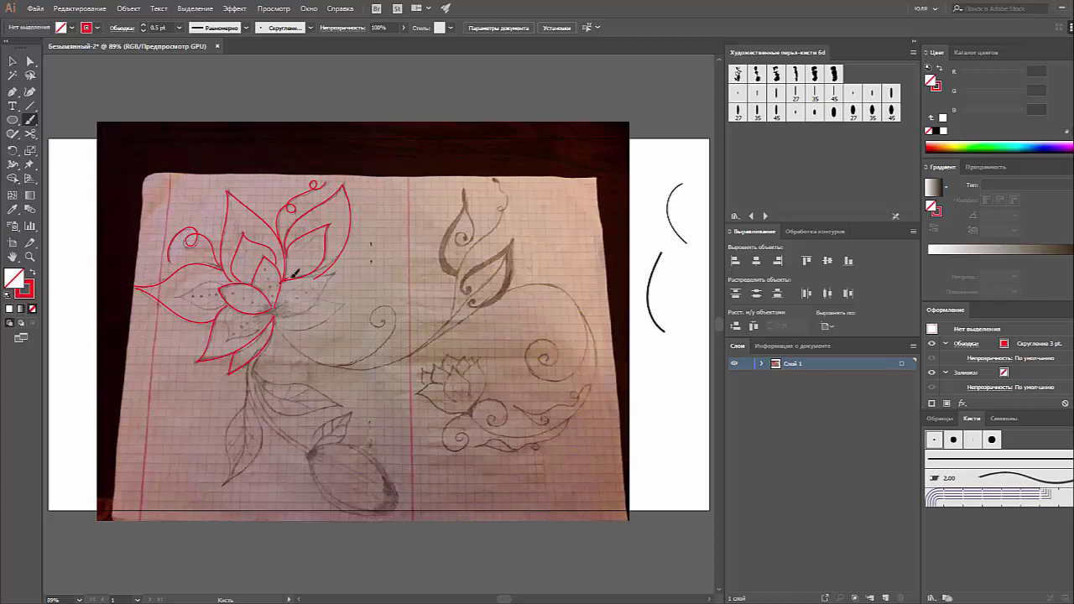
{"action": "mouse_move", "coordinate": [293, 273]}
{"action": "left_mouse_down"}
{"action": "mouse_move", "coordinate": [334, 277]}
{"action": "mouse_move", "coordinate": [287, 326]}
{"action": "left_mouse_up"}
{"action": "left_click_drag", "start_coordinate": [175, 295], "coordinate": [220, 290]}
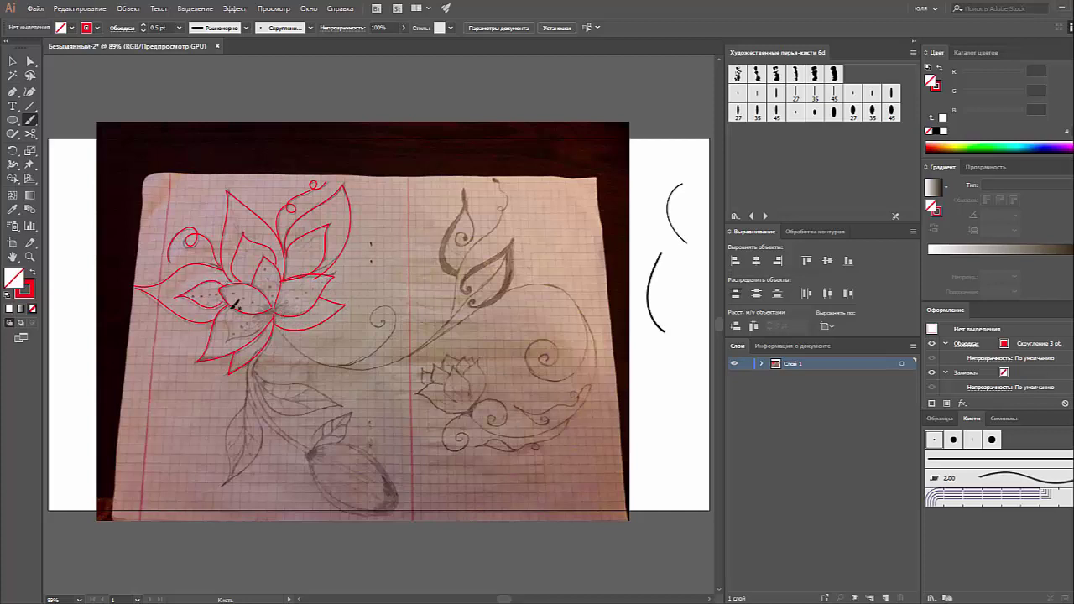
{"action": "left_click_drag", "start_coordinate": [235, 334], "coordinate": [275, 306]}
- Trace the stem, the left and right leaves with a midrib, and the hatched bud
{"action": "left_click_drag", "start_coordinate": [252, 362], "coordinate": [309, 453]}
{"action": "left_click_drag", "start_coordinate": [258, 352], "coordinate": [293, 432]}
{"action": "mouse_move", "coordinate": [250, 384]}
{"action": "left_mouse_down"}
{"action": "mouse_move", "coordinate": [223, 484]}
{"action": "mouse_move", "coordinate": [248, 416]}
{"action": "left_mouse_up"}
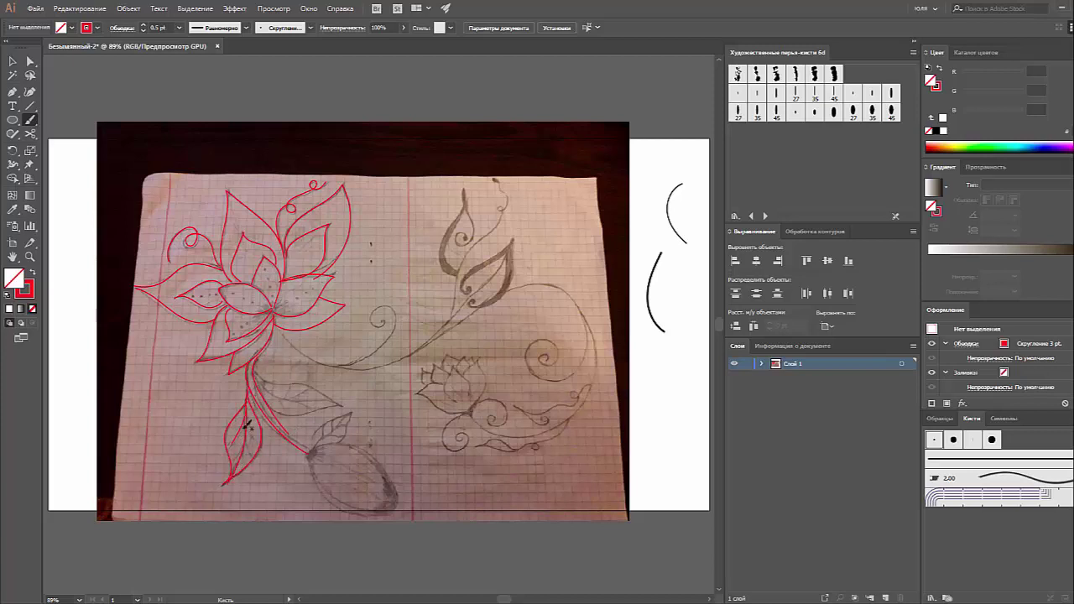
{"action": "left_click_drag", "start_coordinate": [263, 359], "coordinate": [340, 401]}
{"action": "left_click_drag", "start_coordinate": [267, 393], "coordinate": [340, 405]}
{"action": "mouse_move", "coordinate": [260, 369]}
{"action": "left_mouse_down"}
{"action": "mouse_move", "coordinate": [297, 395]}
{"action": "mouse_move", "coordinate": [328, 484]}
{"action": "left_mouse_up"}
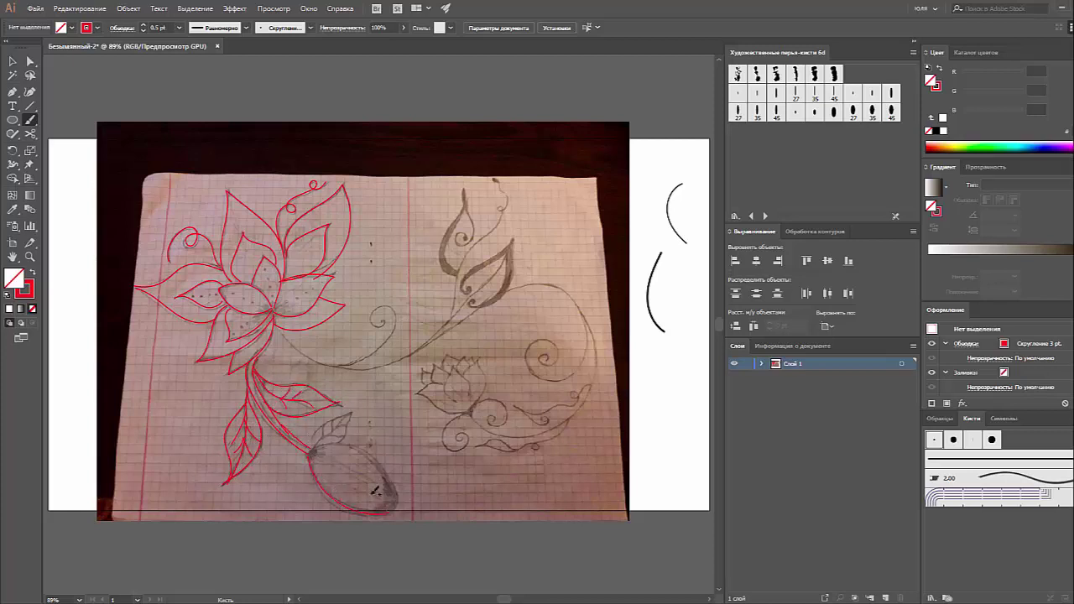
{"action": "mouse_move", "coordinate": [314, 448]}
{"action": "left_mouse_down"}
{"action": "mouse_move", "coordinate": [366, 450]}
{"action": "mouse_move", "coordinate": [394, 509]}
{"action": "left_mouse_up"}
{"action": "left_click_drag", "start_coordinate": [342, 466], "coordinate": [362, 493]}
- Trace the small right lotus, the long curving stem and its spirals and curls
{"action": "mouse_move", "coordinate": [415, 391]}
{"action": "left_mouse_down"}
{"action": "mouse_move", "coordinate": [434, 400]}
{"action": "mouse_move", "coordinate": [475, 361]}
{"action": "mouse_move", "coordinate": [460, 360]}
{"action": "left_mouse_up"}
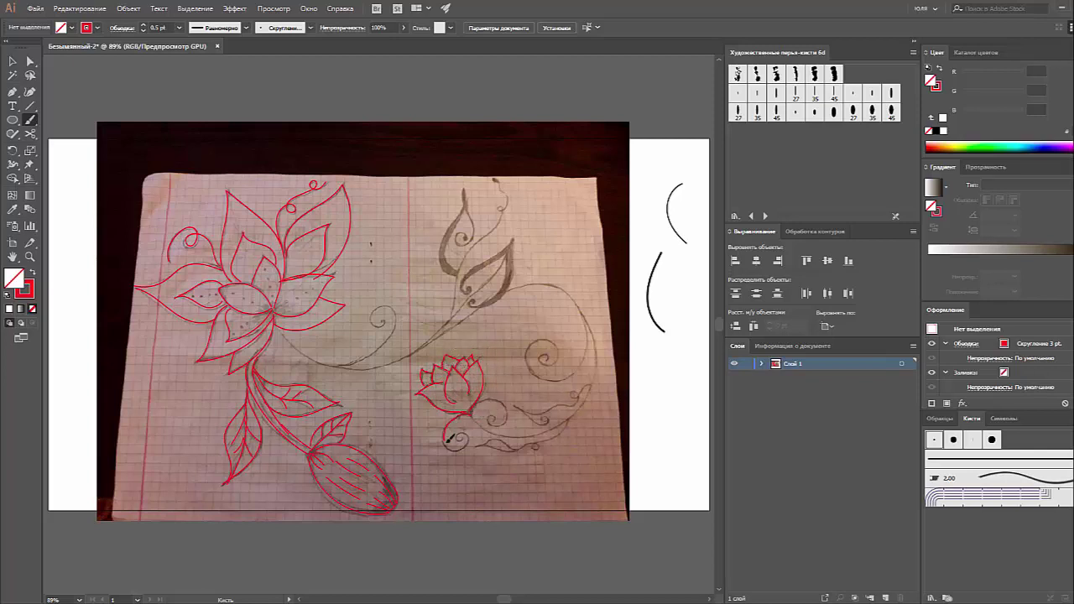
{"action": "left_click_drag", "start_coordinate": [459, 443], "coordinate": [478, 407]}
{"action": "left_click_drag", "start_coordinate": [454, 444], "coordinate": [487, 411]}
{"action": "mouse_move", "coordinate": [280, 324]}
{"action": "left_mouse_down"}
{"action": "mouse_move", "coordinate": [339, 360]}
{"action": "mouse_move", "coordinate": [457, 320]}
{"action": "mouse_move", "coordinate": [579, 300]}
{"action": "mouse_move", "coordinate": [534, 360]}
{"action": "mouse_move", "coordinate": [546, 356]}
{"action": "left_mouse_up"}
{"action": "left_click_drag", "start_coordinate": [393, 340], "coordinate": [382, 318]}
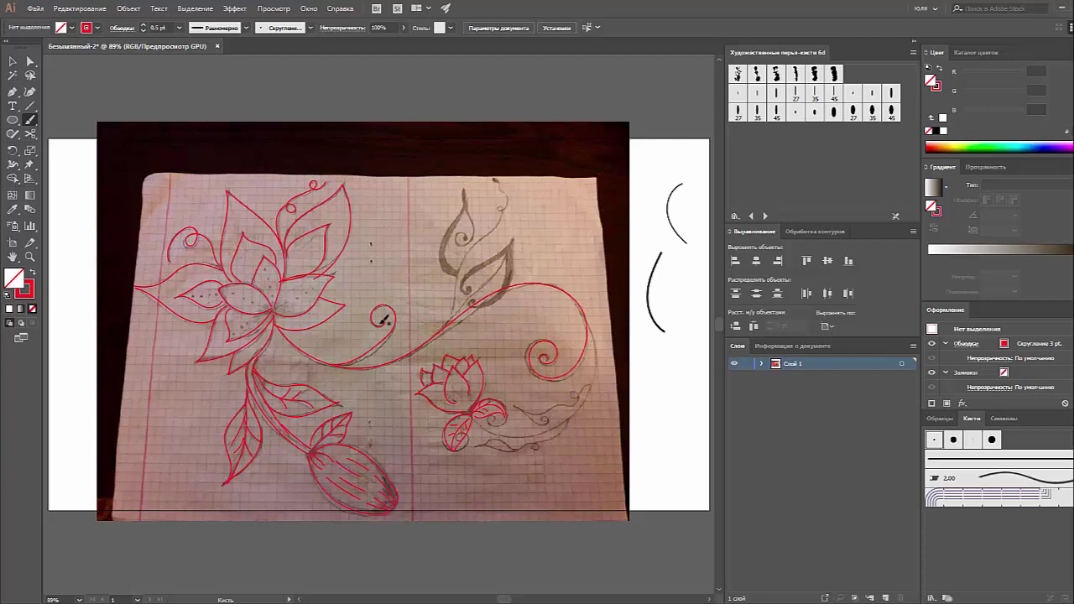
{"action": "mouse_move", "coordinate": [483, 421]}
{"action": "left_mouse_down"}
{"action": "mouse_move", "coordinate": [567, 418]}
{"action": "mouse_move", "coordinate": [597, 359]}
{"action": "mouse_move", "coordinate": [587, 327]}
{"action": "left_mouse_up"}
{"action": "left_click_drag", "start_coordinate": [570, 406], "coordinate": [592, 333]}
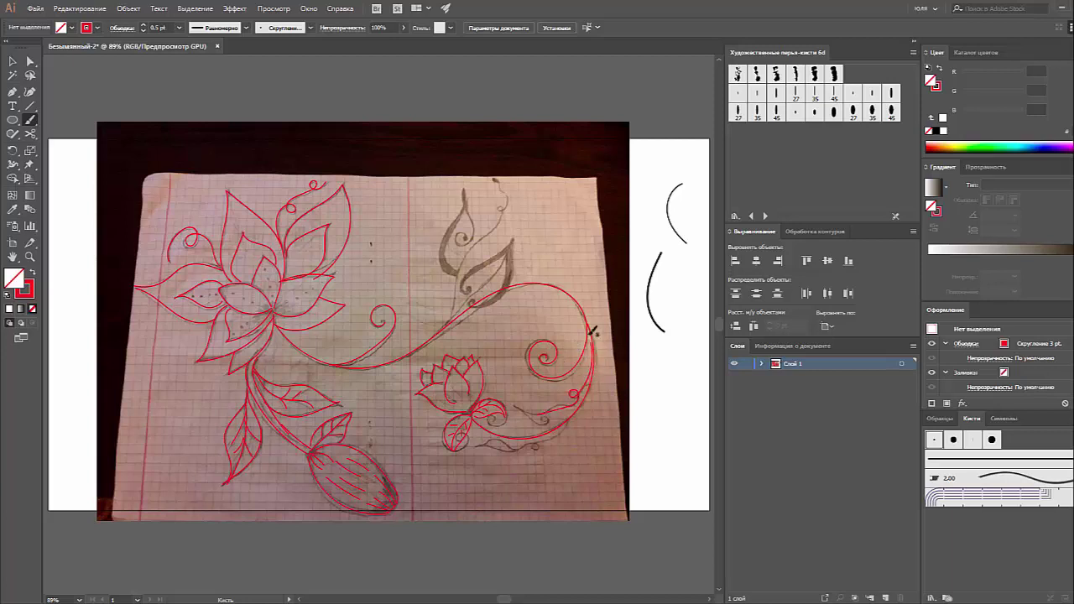
- Select and deselect the small left spiral, then trace the grey pencil stem upward in red
{"action": "key", "text": "p"}
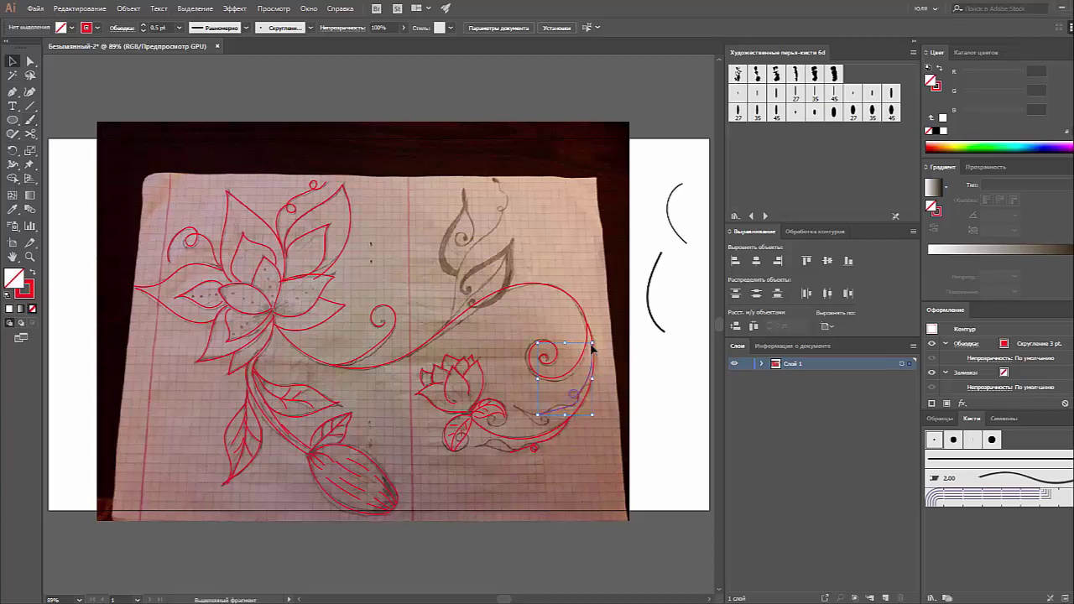
{"action": "left_click", "coordinate": [380, 344], "text": "ctrl"}
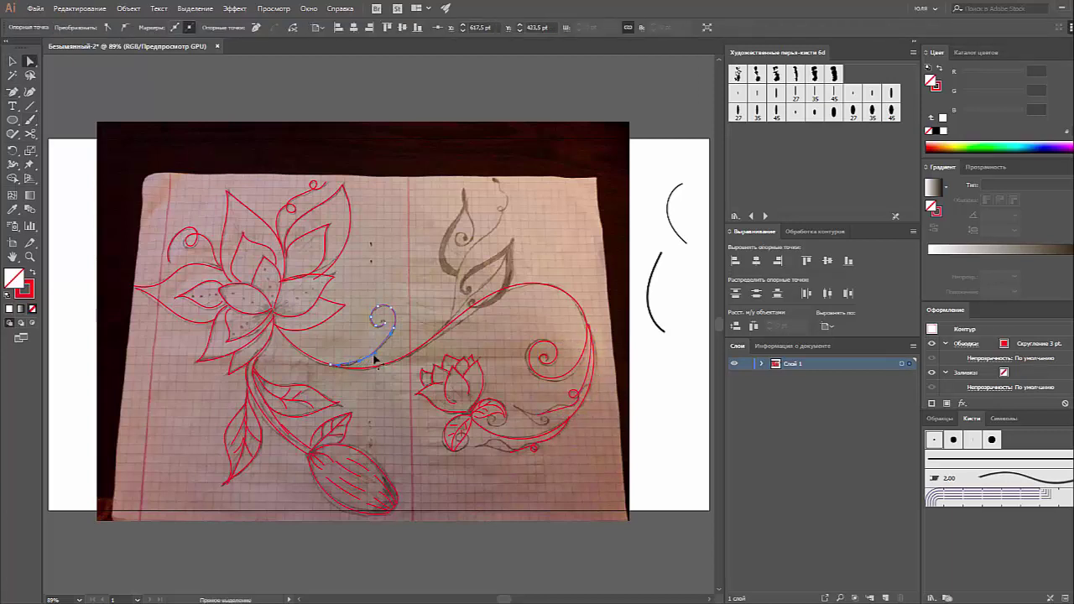
{"action": "key", "text": "v"}
{"action": "left_click", "coordinate": [230, 118]}
{"action": "key", "text": "b"}
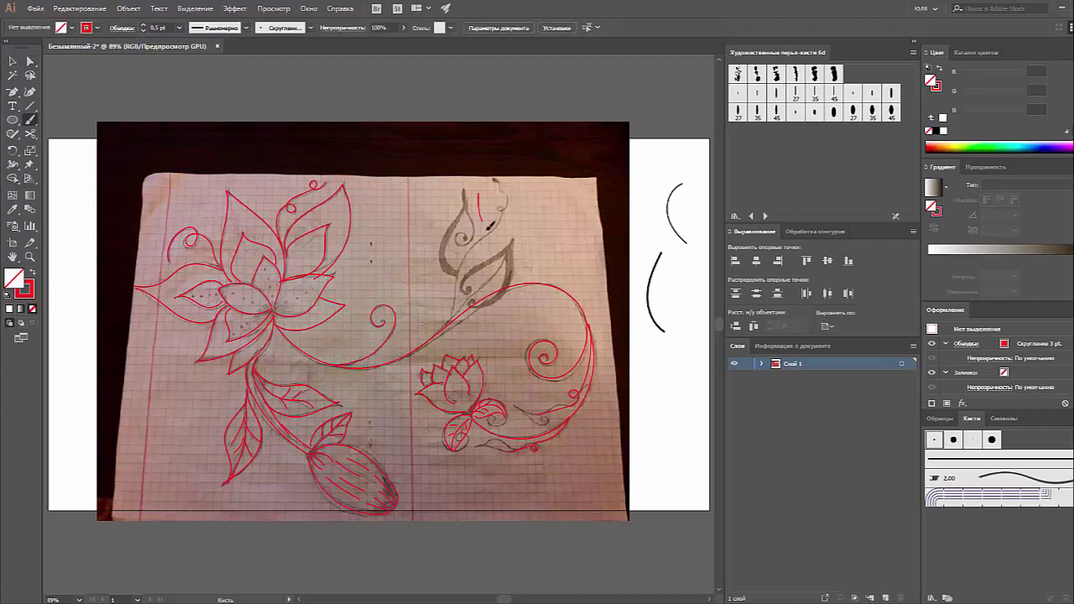
{"action": "mouse_move", "coordinate": [460, 317]}
{"action": "left_mouse_down"}
{"action": "mouse_move", "coordinate": [496, 179]}
{"action": "mouse_move", "coordinate": [506, 205]}
{"action": "left_mouse_up"}
- Pick the short line inside the centre petal with Direct Selection
{"action": "key", "text": "v"}
{"action": "left_click", "coordinate": [394, 201]}
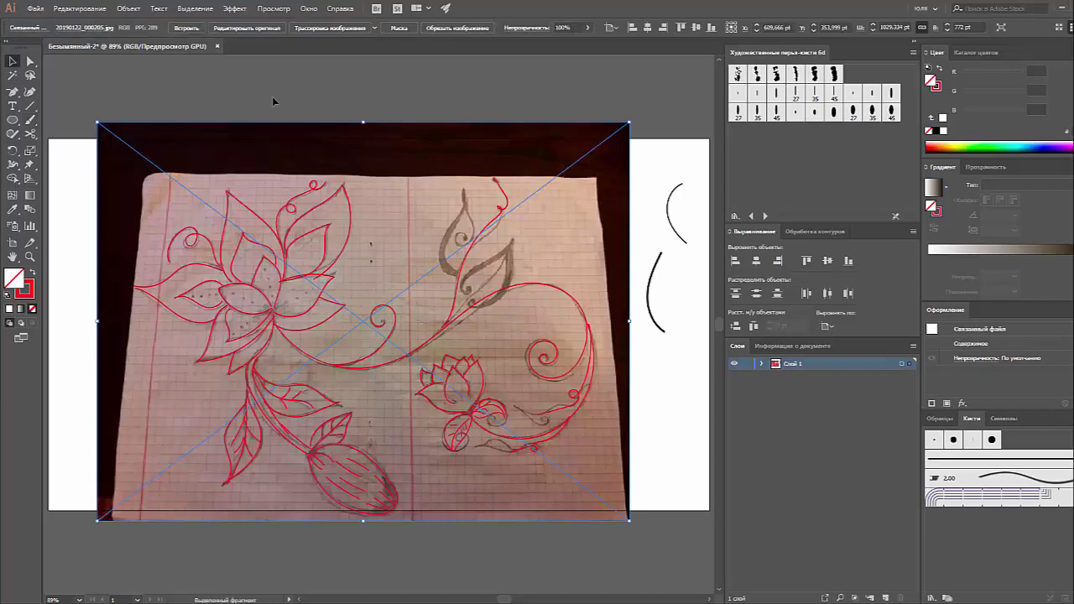
{"action": "left_click", "coordinate": [273, 101]}
{"action": "left_click", "coordinate": [30, 61]}
{"action": "left_click", "coordinate": [270, 272]}
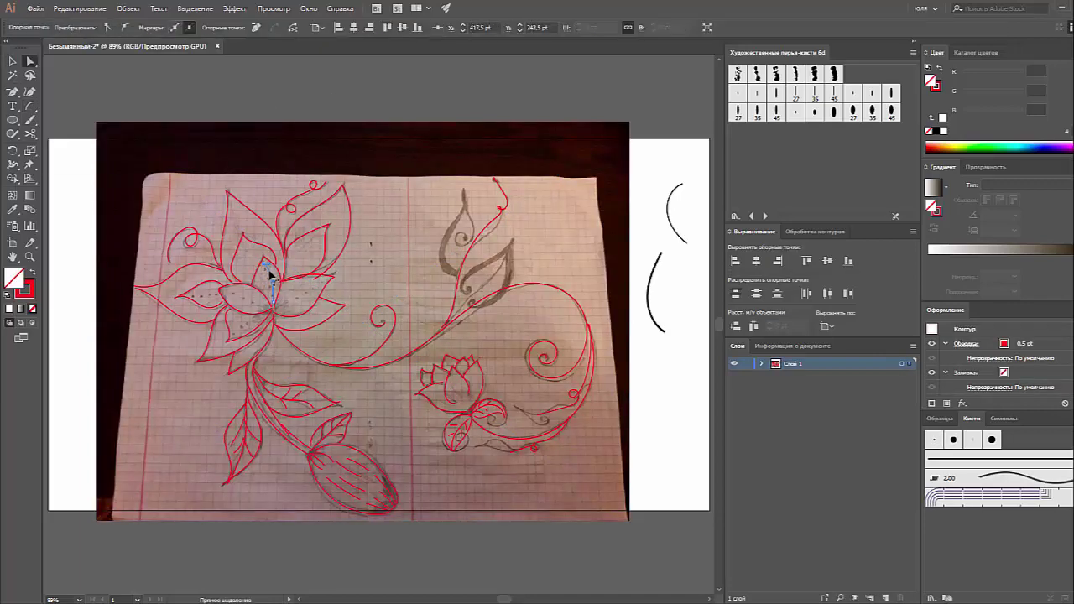
- Give the short centre-petal line a 2 pt stroke weight
{"action": "key", "text": "v"}
{"action": "left_click", "coordinate": [122, 26]}
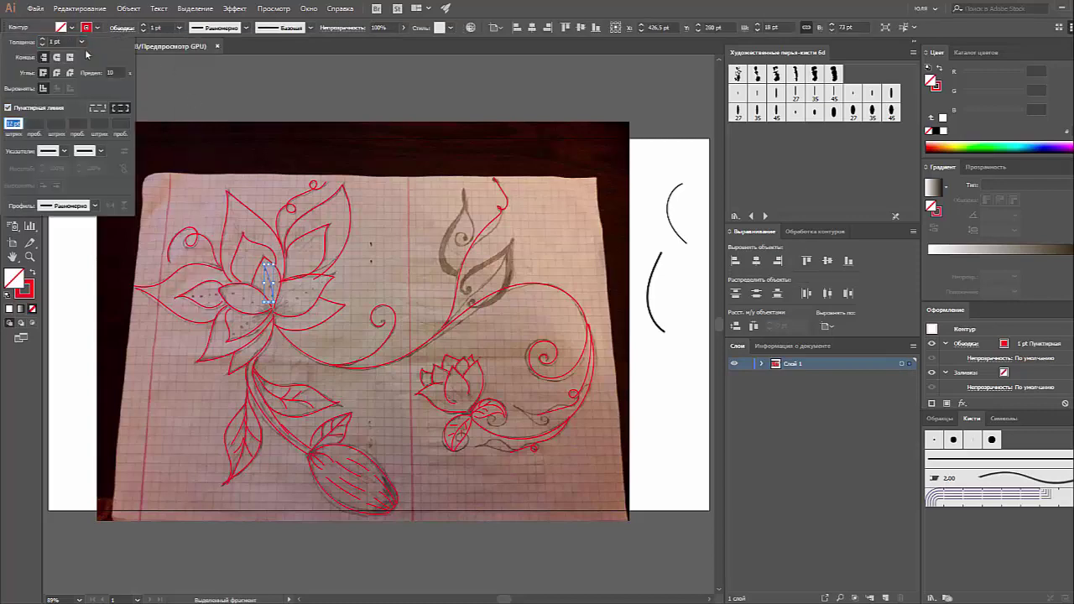
{"action": "left_click", "coordinate": [82, 42]}
{"action": "left_click", "coordinate": [93, 108]}
{"action": "key", "text": "Escape"}
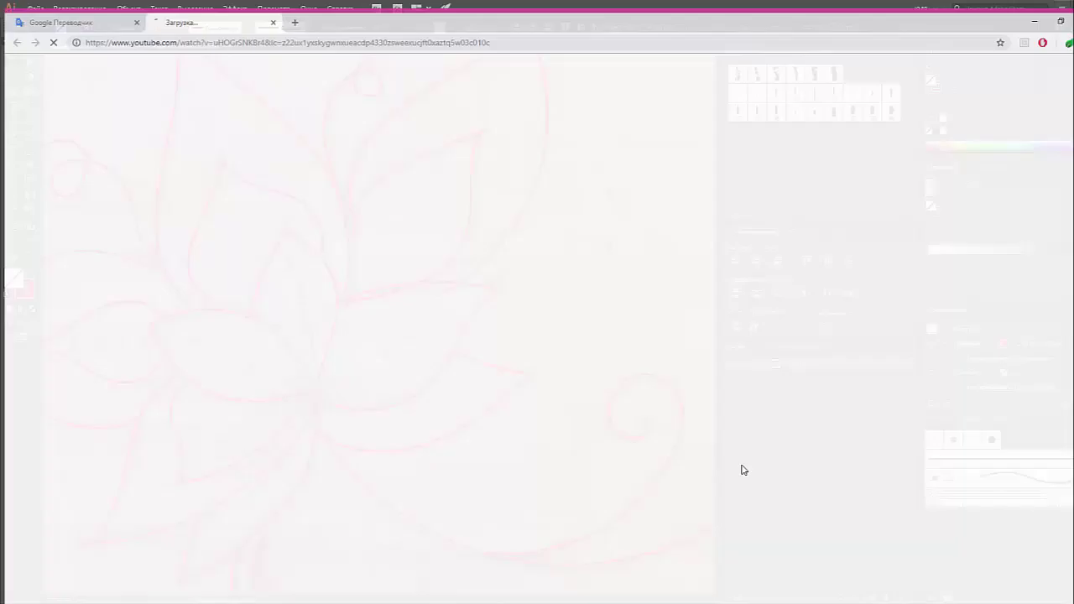
- Make the line tapering dots: 1 pt dash, 13 pt gap, 5 pt weight and a width profile
{"action": "left_click", "coordinate": [82, 27]}
{"action": "left_click", "coordinate": [17, 124]}
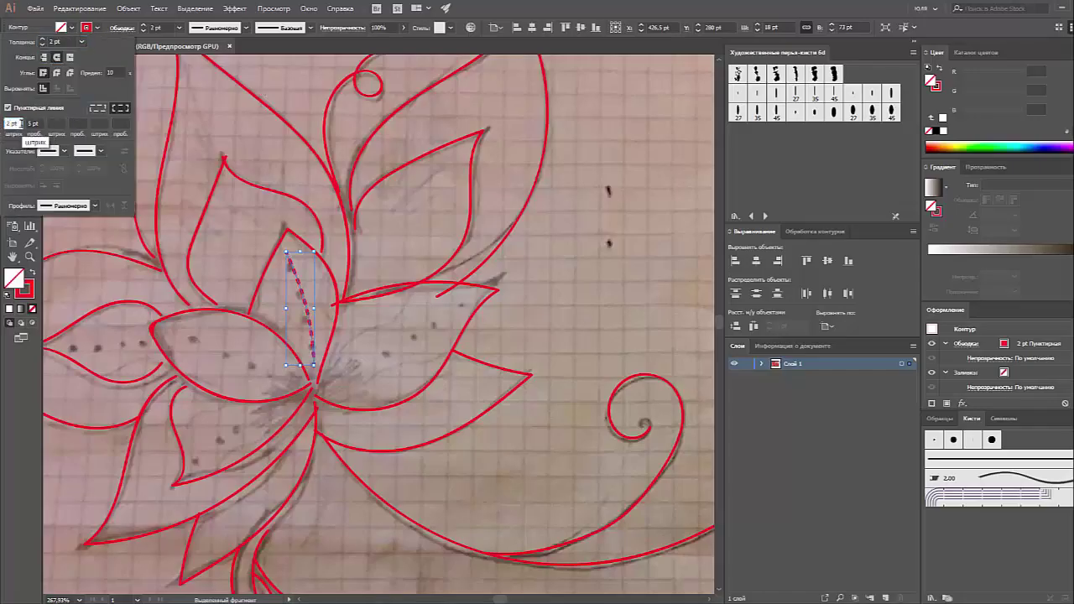
{"action": "type", "text": "1"}
{"action": "left_click", "coordinate": [81, 41]}
{"action": "left_click", "coordinate": [92, 202]}
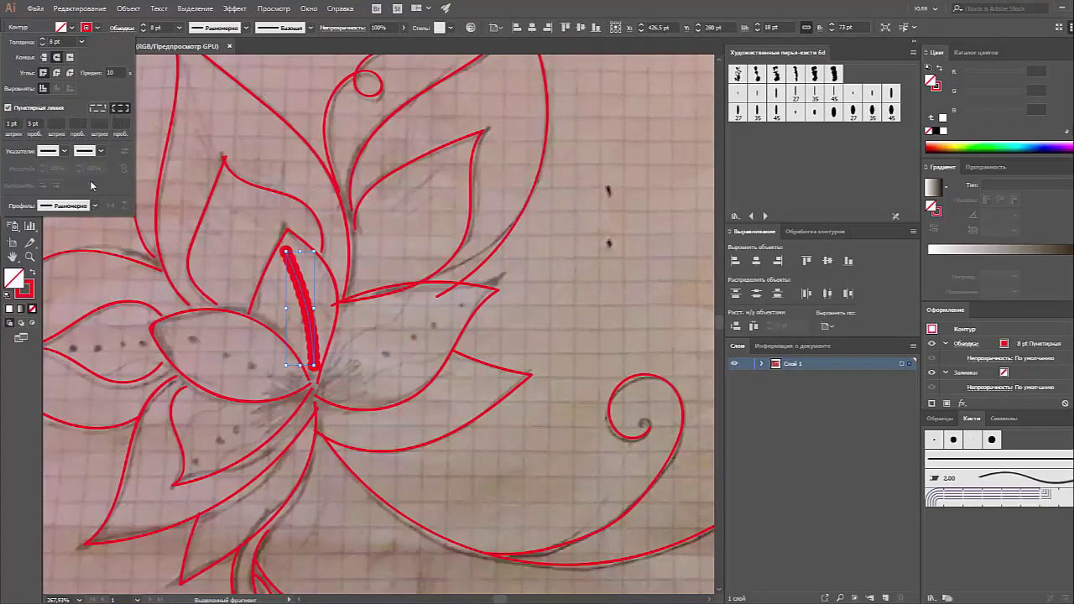
{"action": "left_click", "coordinate": [94, 204]}
{"action": "left_click", "coordinate": [59, 243]}
{"action": "left_click", "coordinate": [34, 124]}
{"action": "type", "text": "13"}
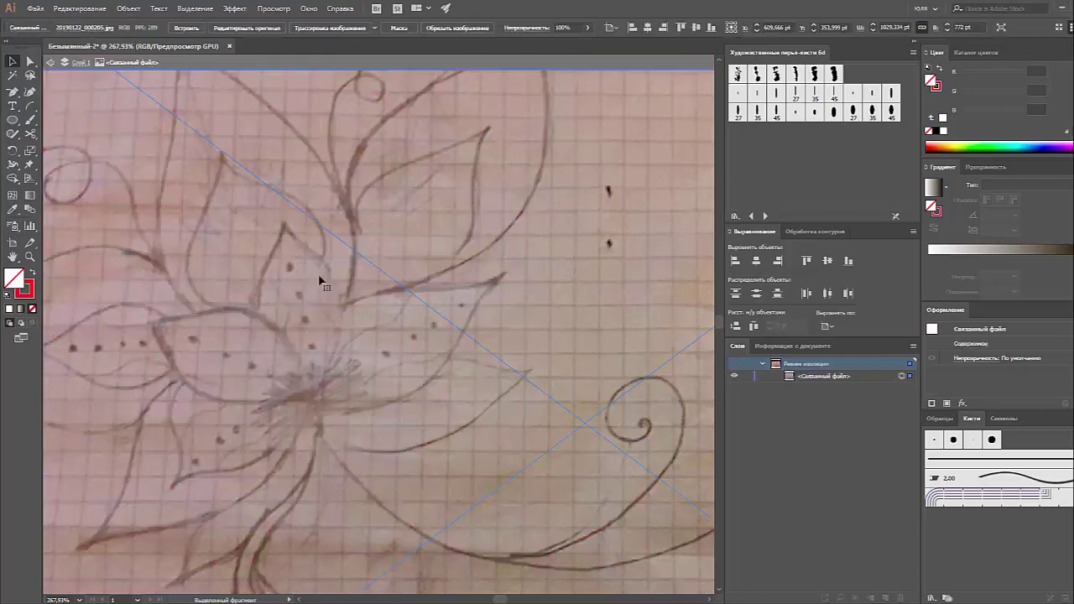
- Place and rotate copies of the dotted line across the left and centre lotus petals
{"action": "left_click_drag", "start_coordinate": [263, 372], "coordinate": [208, 336]}
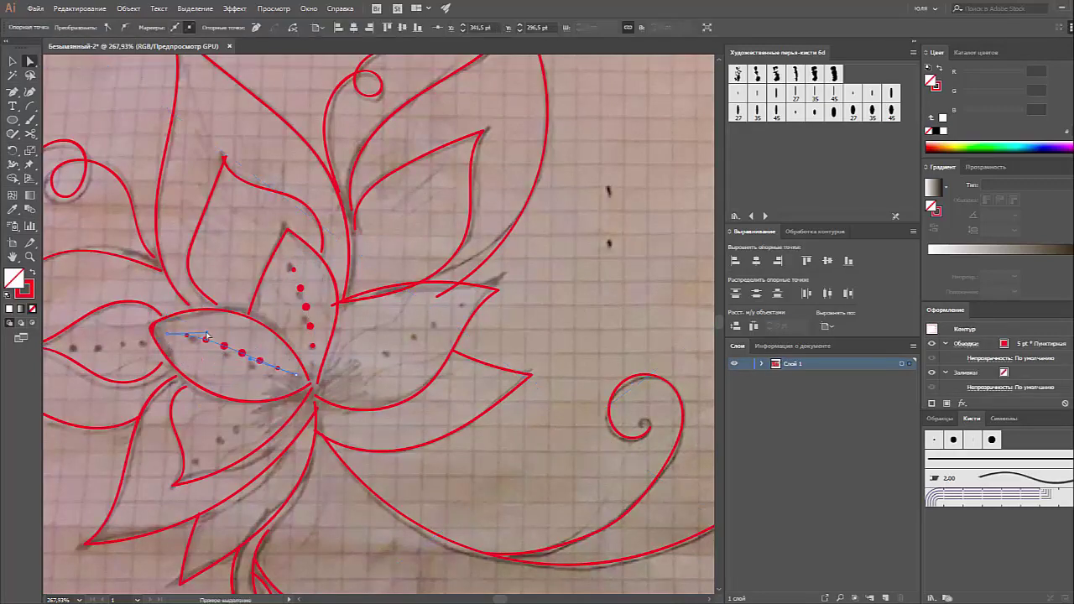
{"action": "left_click_drag", "start_coordinate": [332, 381], "coordinate": [462, 302]}
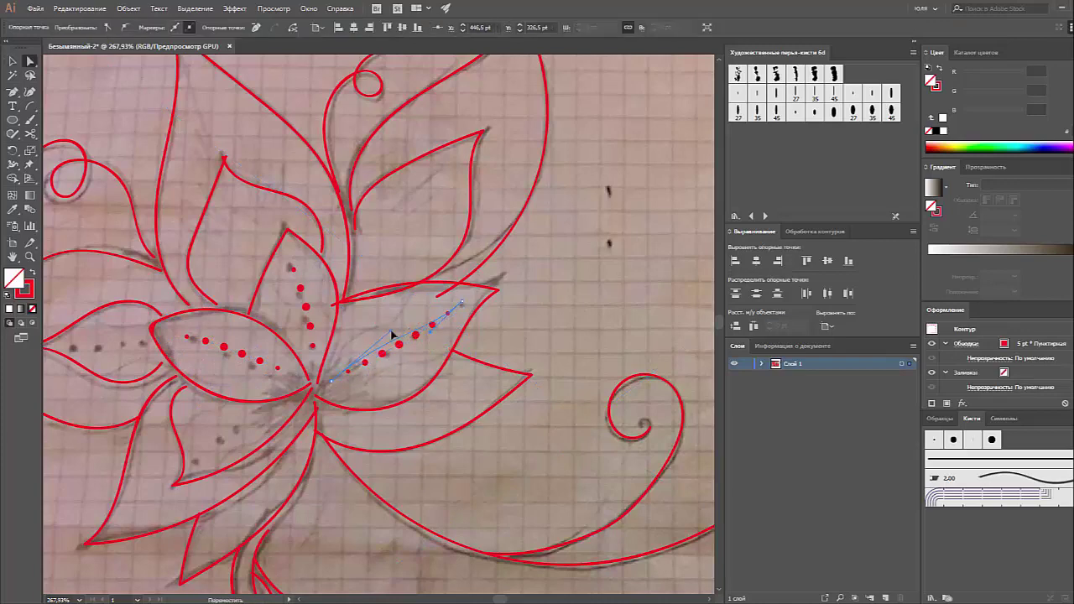
{"action": "scroll", "coordinate": [392, 334], "scroll_direction": "down", "scroll_amount": 1}
{"action": "left_click_drag", "start_coordinate": [80, 359], "coordinate": [215, 289]}
{"action": "mouse_move", "coordinate": [183, 302]}
{"action": "left_mouse_down"}
{"action": "mouse_move", "coordinate": [172, 307]}
{"action": "mouse_move", "coordinate": [240, 206]}
{"action": "mouse_move", "coordinate": [444, 197]}
{"action": "left_mouse_up"}
{"action": "key", "text": "a"}
{"action": "key", "text": "v"}
{"action": "right_click", "coordinate": [240, 209]}
{"action": "key", "text": "Escape"}
{"action": "left_click_drag", "start_coordinate": [453, 243], "coordinate": [424, 172]}
- Apply a tapered width profile to a dotted petal line
{"action": "key", "text": "ctrl+shift+a"}
{"action": "key", "text": "ctrl+0"}
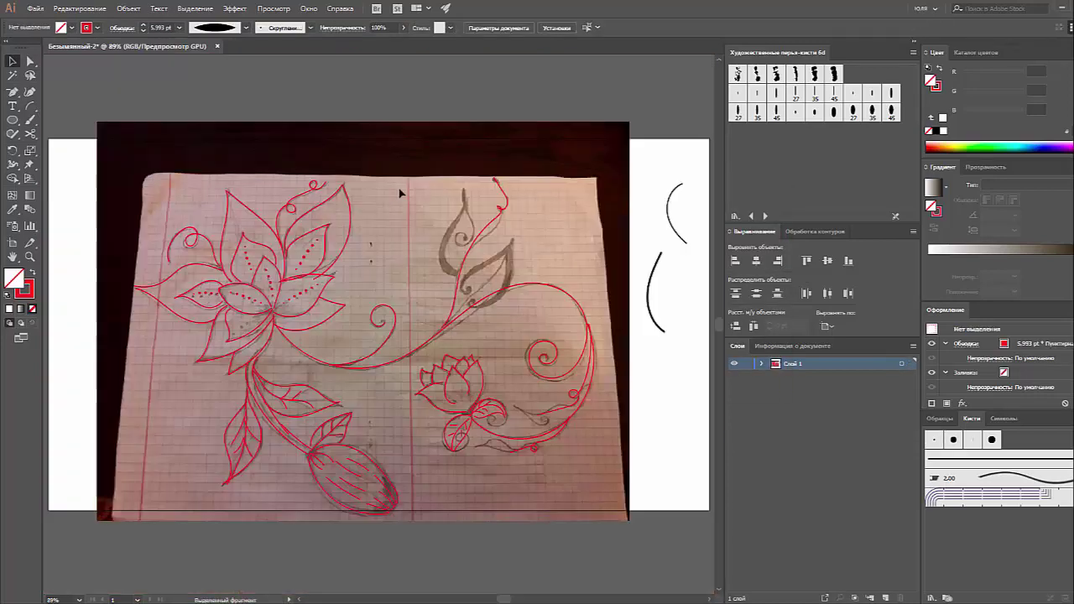
{"action": "left_click", "coordinate": [300, 304]}
{"action": "scroll", "coordinate": [361, 312], "scroll_direction": "up", "scroll_amount": 4}
{"action": "left_click", "coordinate": [246, 27]}
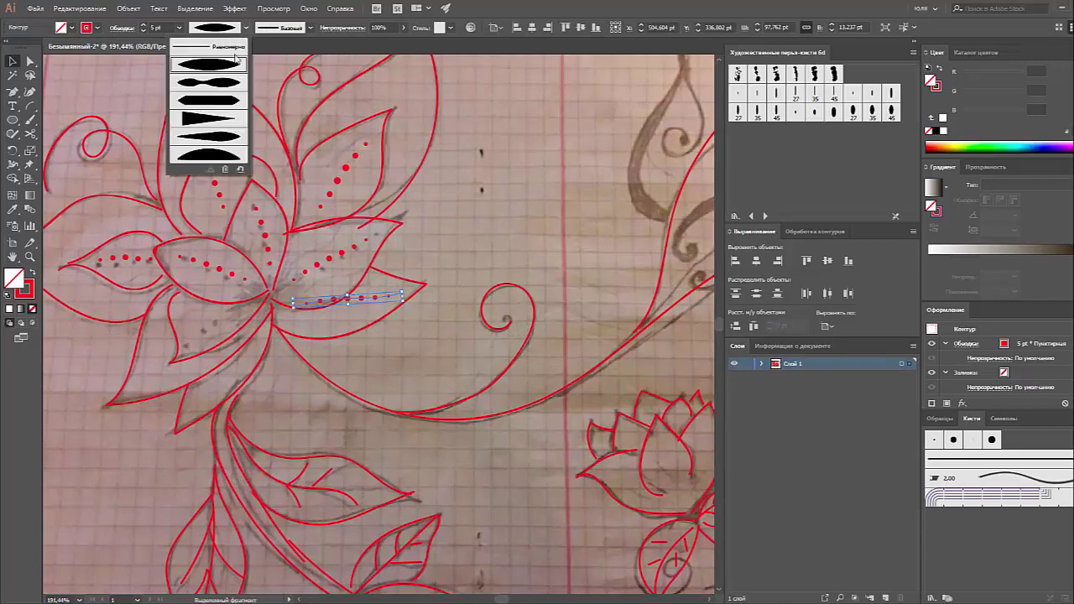
{"action": "left_click", "coordinate": [210, 106]}
- Cut the dotted line with Scissors and give the cut-off piece a tapered wedge profile
{"action": "key", "text": "c"}
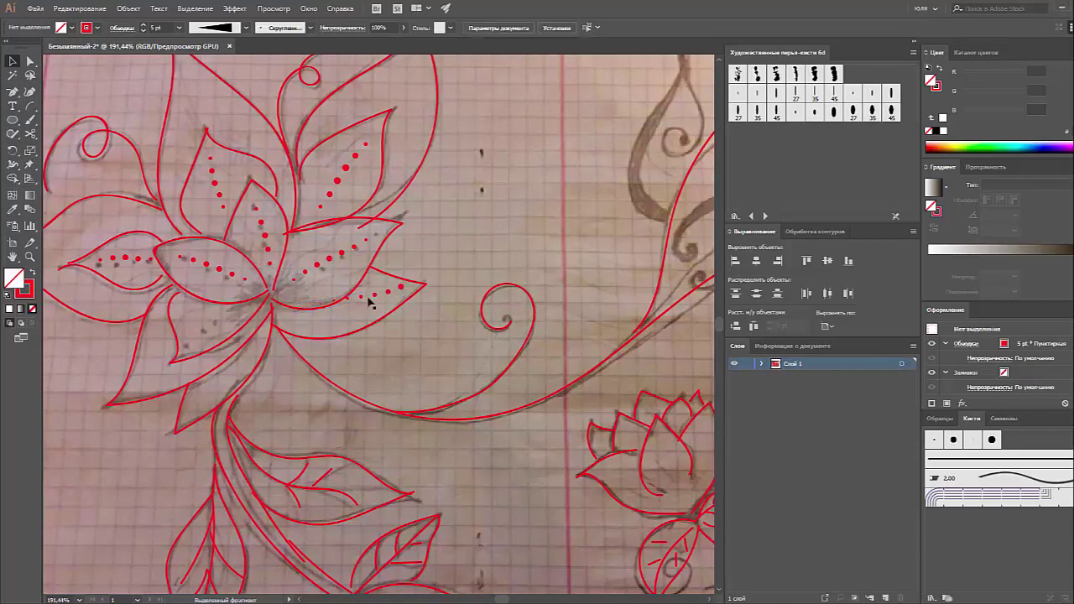
{"action": "left_click", "coordinate": [336, 302]}
{"action": "key", "text": "v"}
{"action": "left_click", "coordinate": [364, 304]}
{"action": "key", "text": "ctrl+0"}
{"action": "left_click", "coordinate": [245, 28]}
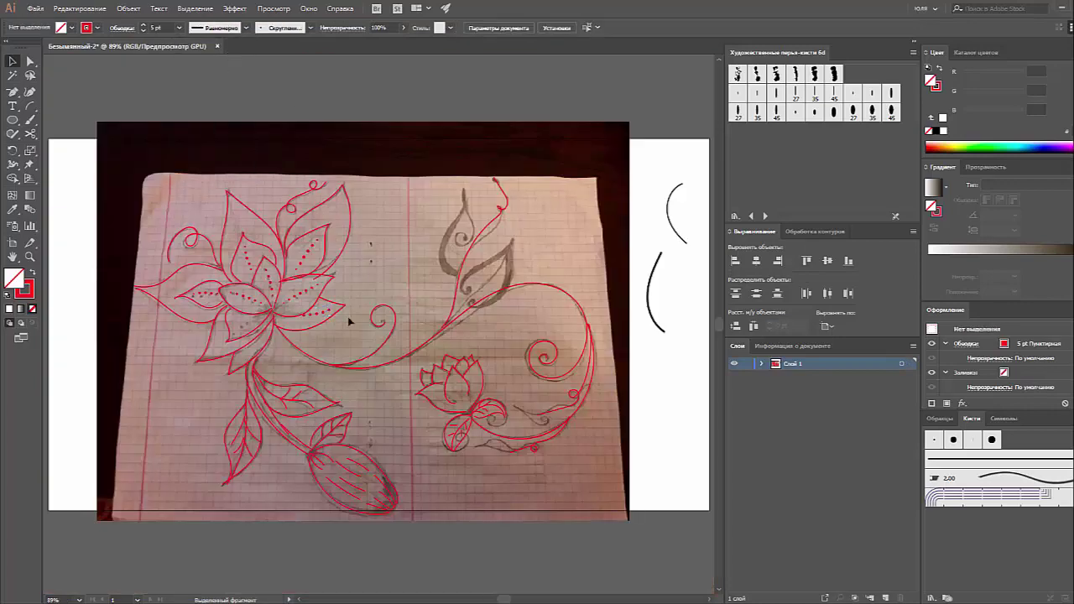
{"action": "left_click", "coordinate": [246, 28]}
{"action": "left_click", "coordinate": [225, 102]}
{"action": "left_click", "coordinate": [239, 124]}
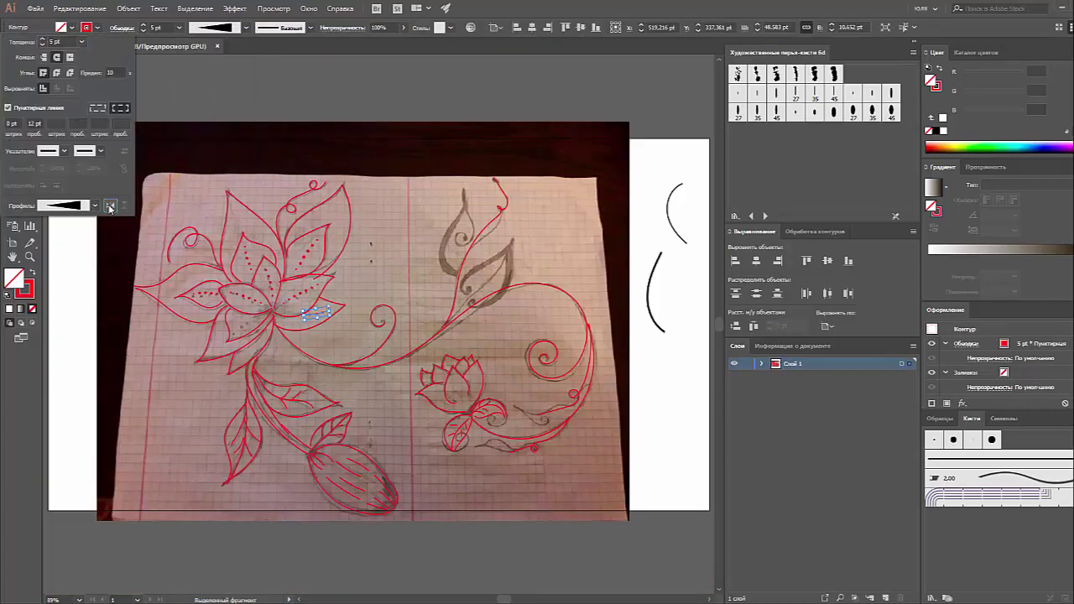
- Select the traced sketch photo and delete it, leaving only the red line art
{"action": "key", "text": "a"}
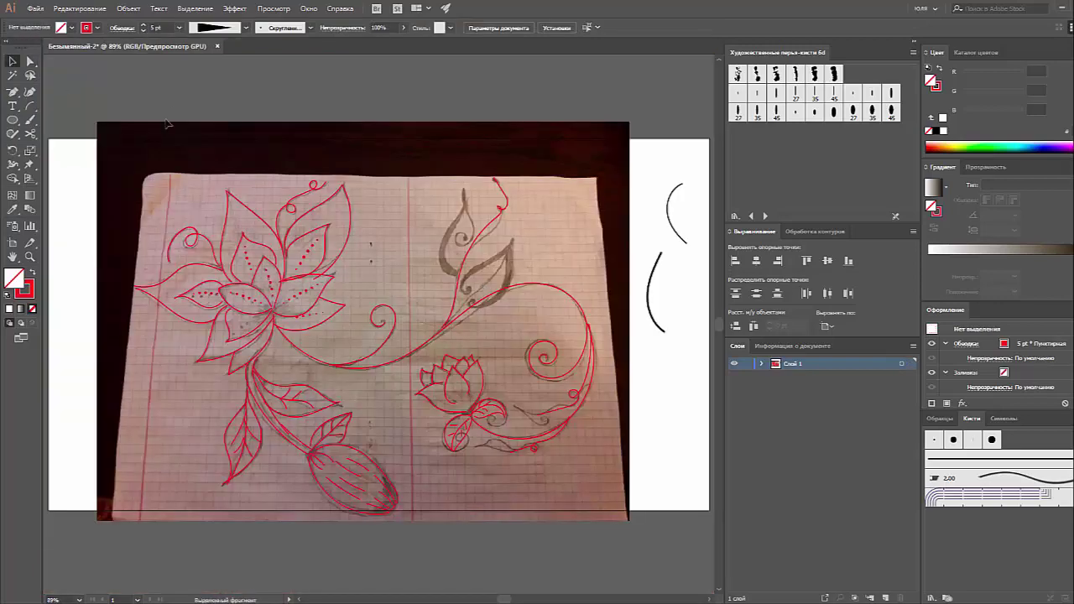
{"action": "left_click", "coordinate": [30, 120]}
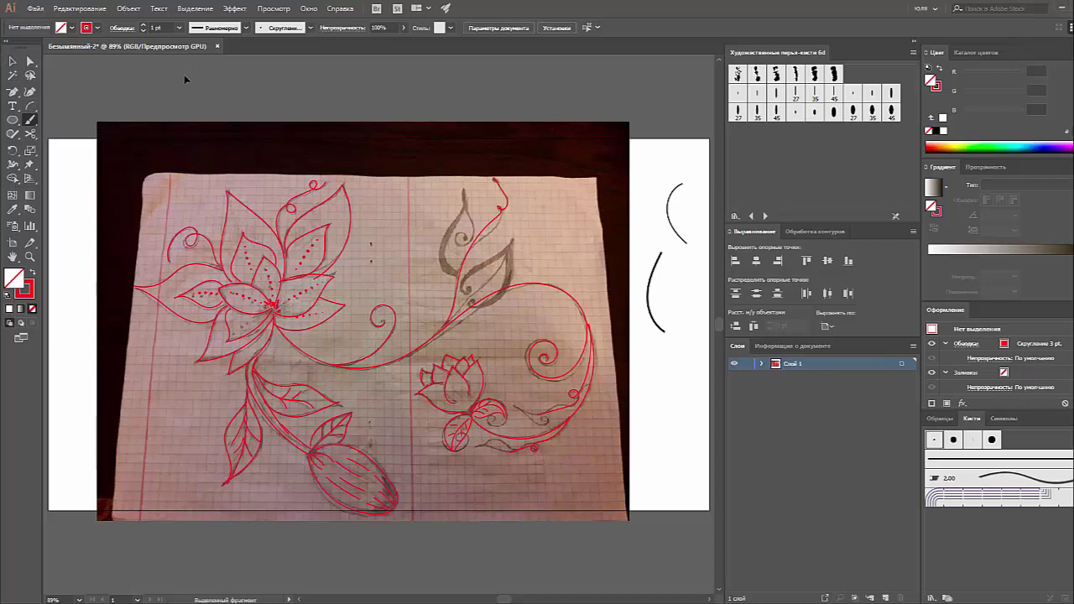
{"action": "left_click", "coordinate": [240, 179]}
{"action": "key", "text": "Delete"}
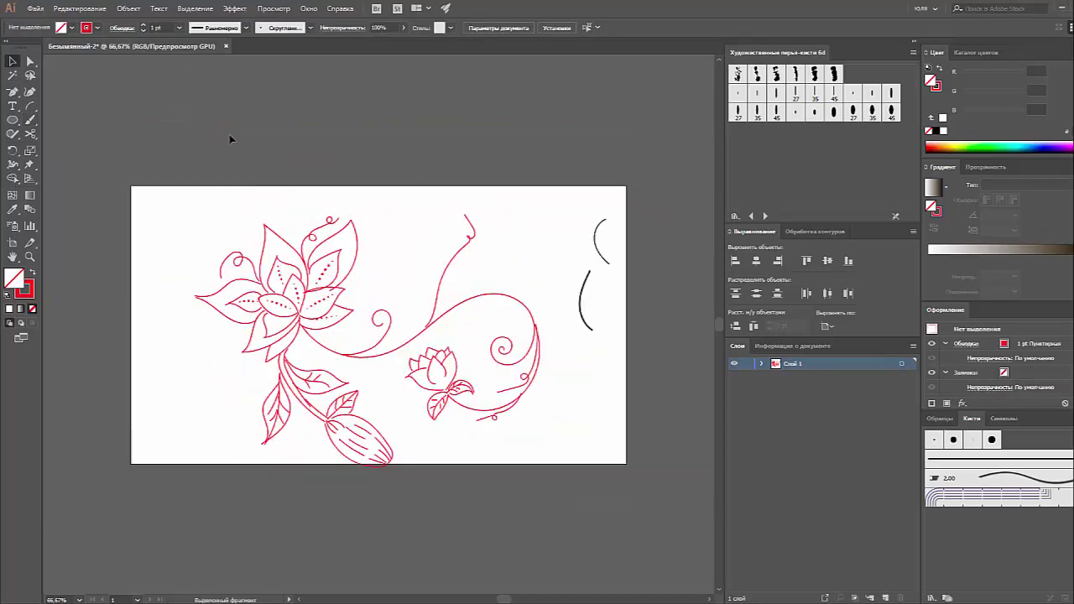
{"action": "scroll", "coordinate": [255, 267], "scroll_direction": "up", "scroll_amount": 5}
- Inspect the lower-right and left petal outline segments with Direct Selection
{"action": "key", "text": "a"}
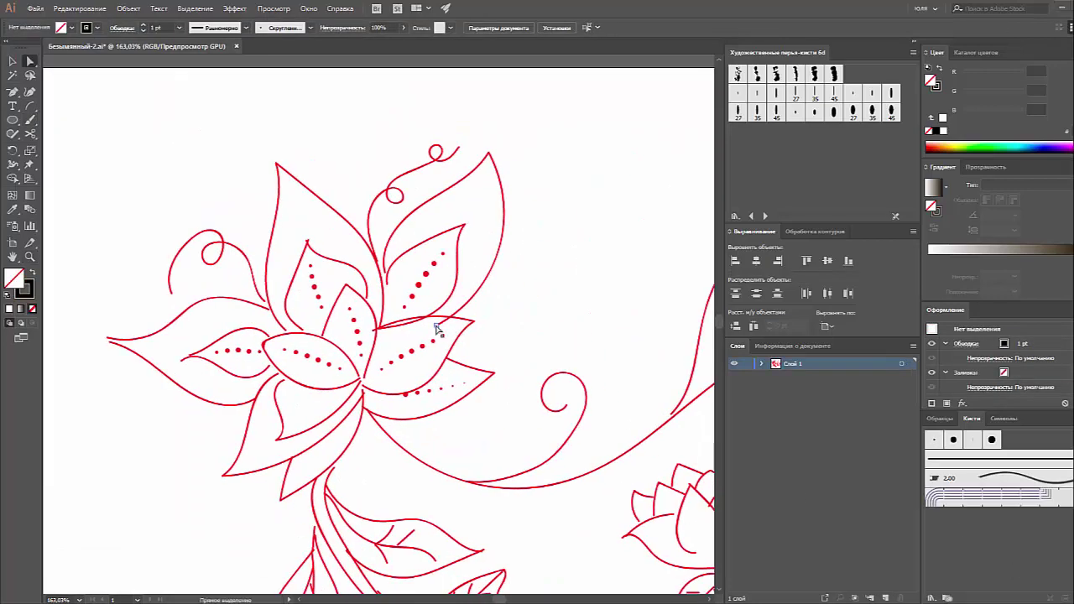
{"action": "left_click", "coordinate": [408, 319]}
{"action": "left_click", "coordinate": [453, 312]}
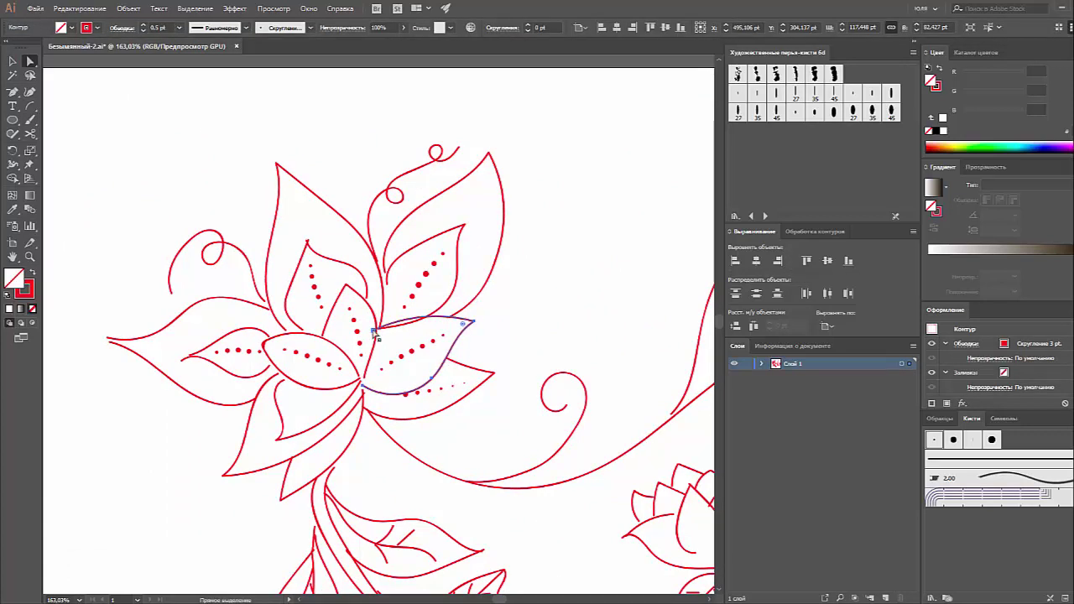
{"action": "left_click", "coordinate": [459, 310]}
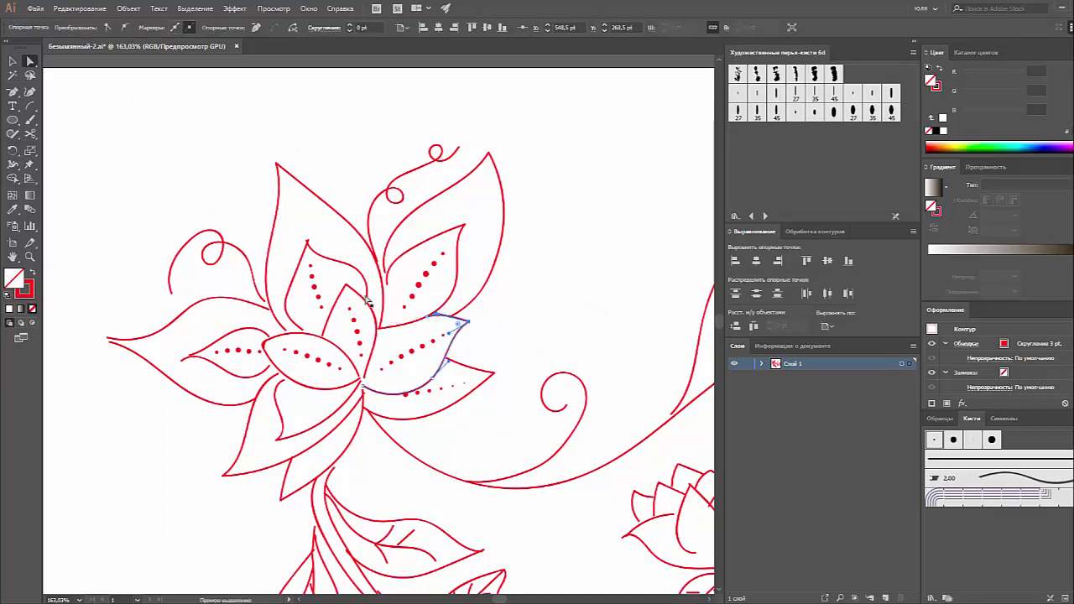
{"action": "left_click", "coordinate": [288, 338]}
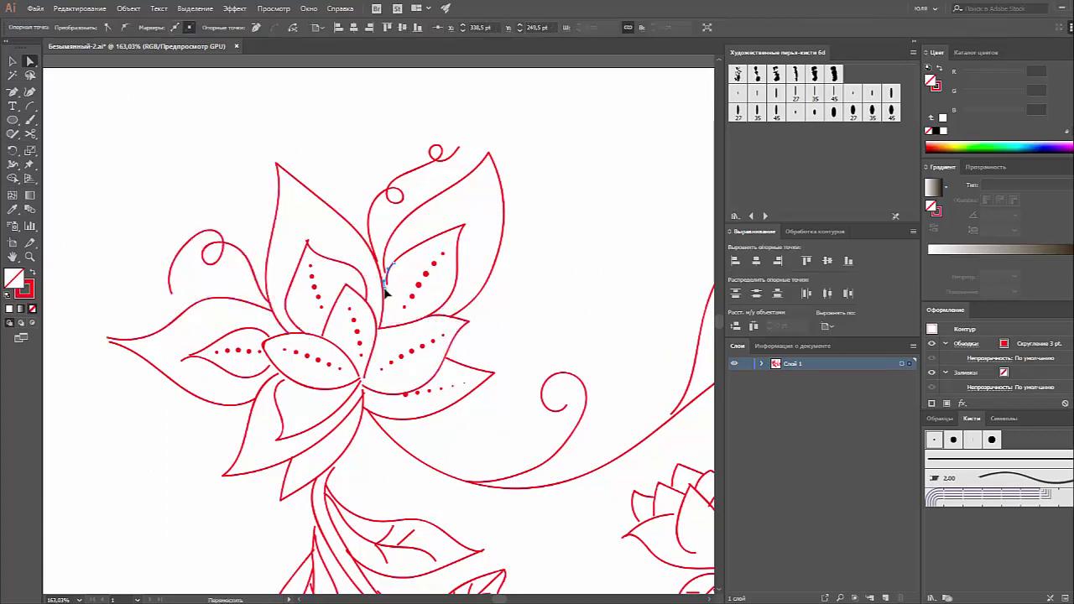
{"action": "left_click", "coordinate": [384, 285]}
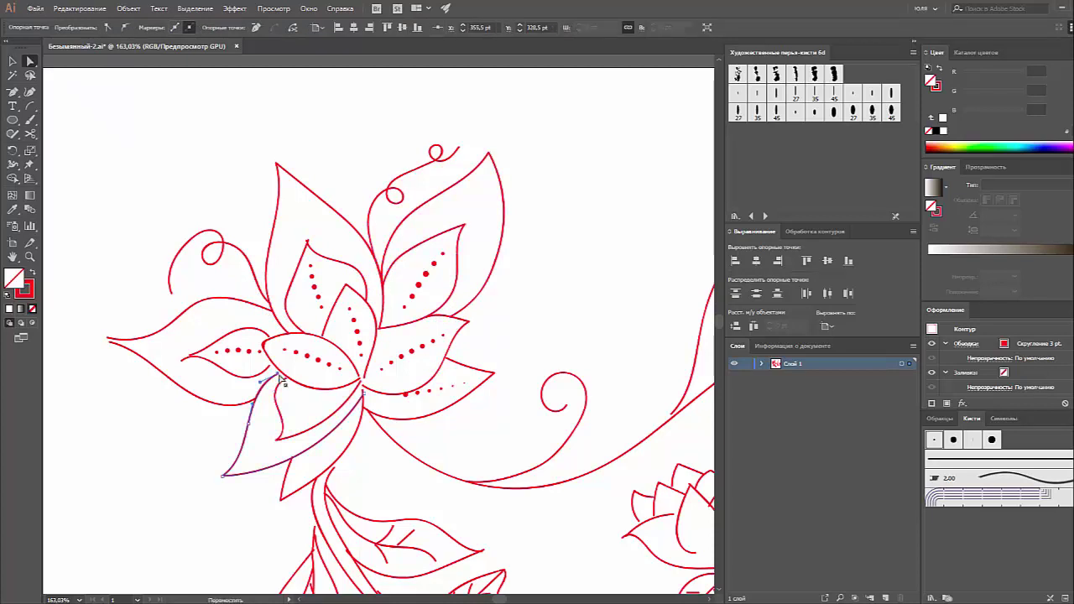
- Reshape the lower petal segment and pull the right petal's anchor down toward the flower base
{"action": "left_click", "coordinate": [256, 404]}
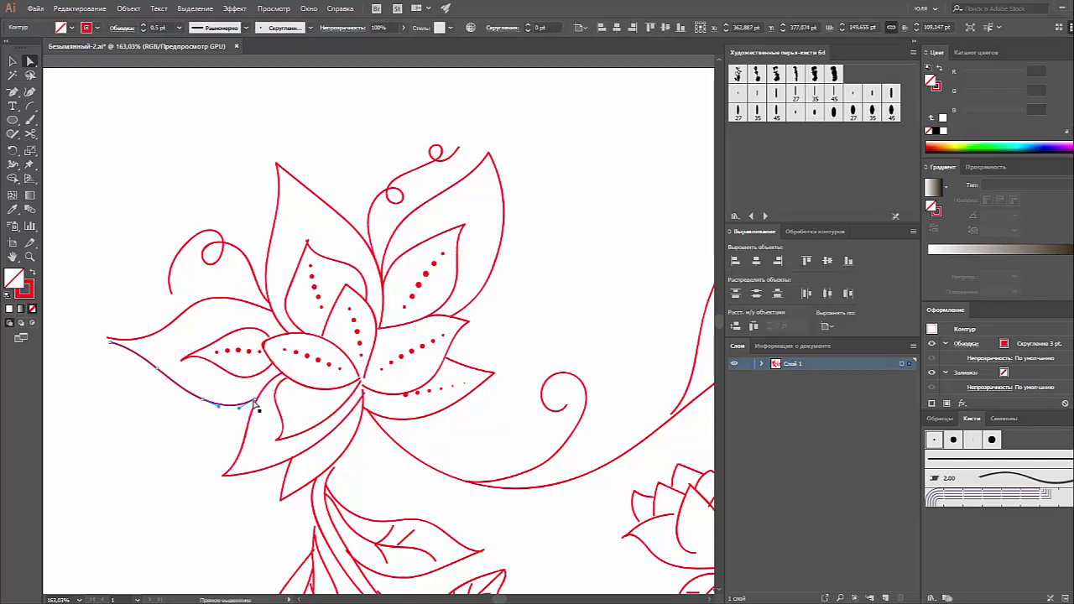
{"action": "left_click", "coordinate": [110, 343]}
{"action": "left_click_drag", "start_coordinate": [374, 379], "coordinate": [286, 502]}
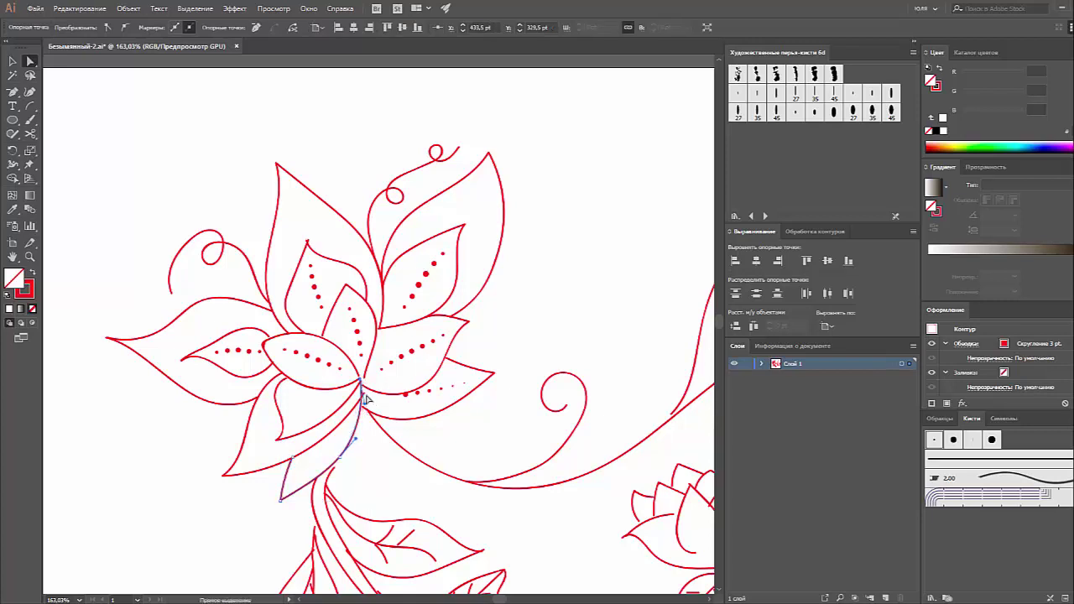
{"action": "left_click", "coordinate": [351, 436]}
{"action": "left_click", "coordinate": [362, 382]}
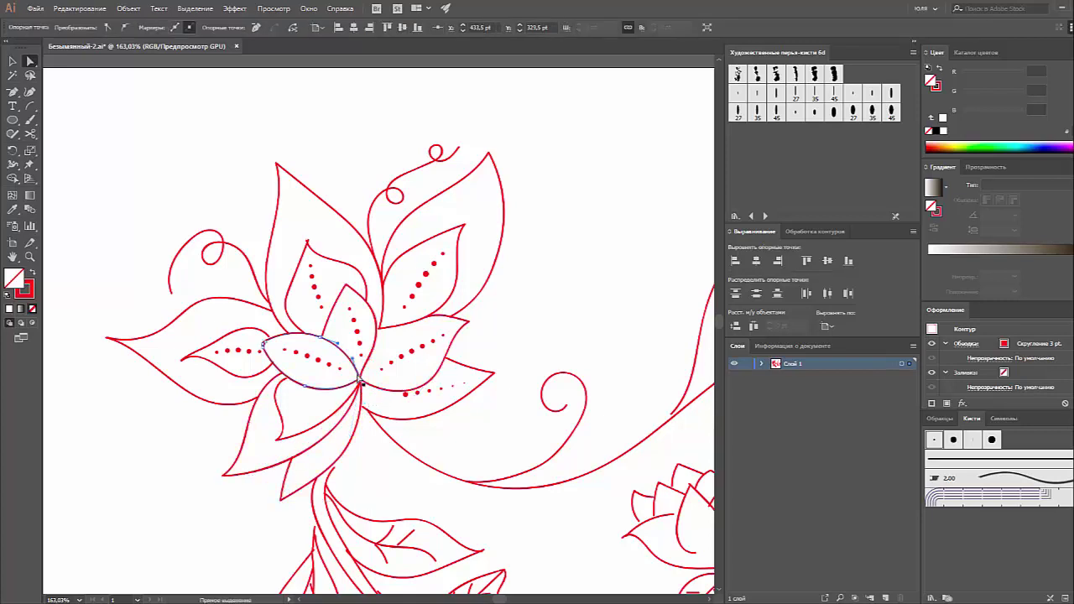
{"action": "left_click_drag", "start_coordinate": [361, 382], "coordinate": [364, 409]}
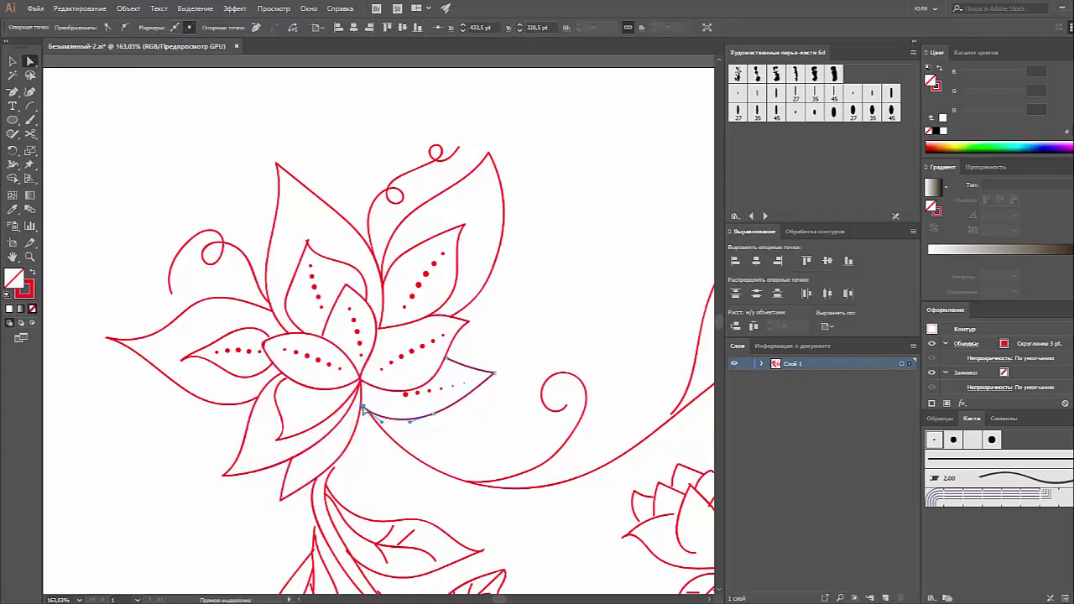
- Check the stem, leaf and left leaf outlines below the flower
{"action": "scroll", "coordinate": [361, 470], "scroll_direction": "down", "scroll_amount": 2}
{"action": "left_click", "coordinate": [351, 474]}
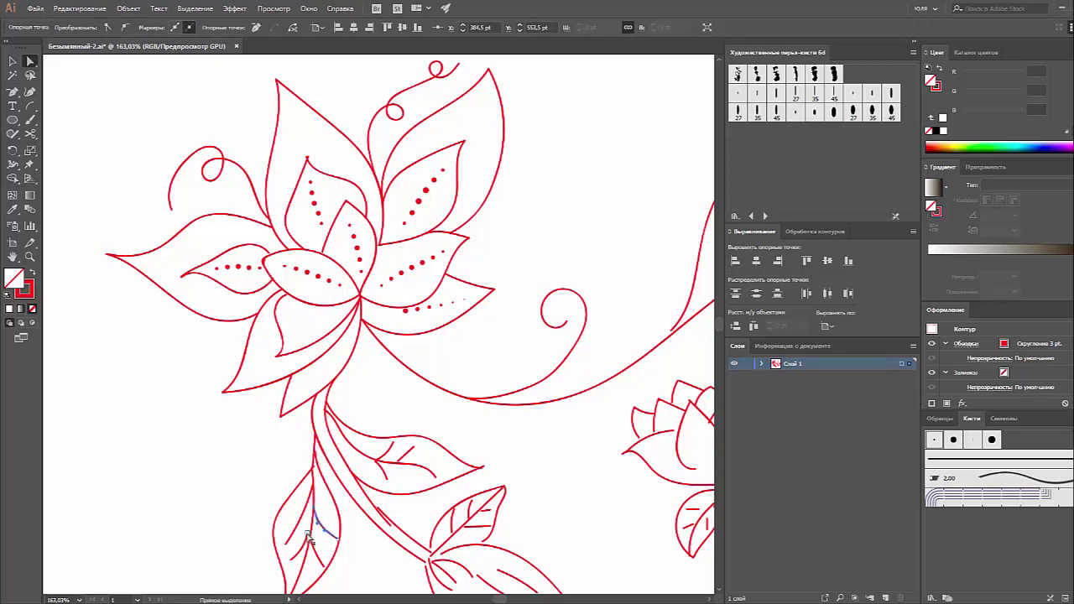
{"action": "left_click", "coordinate": [327, 409]}
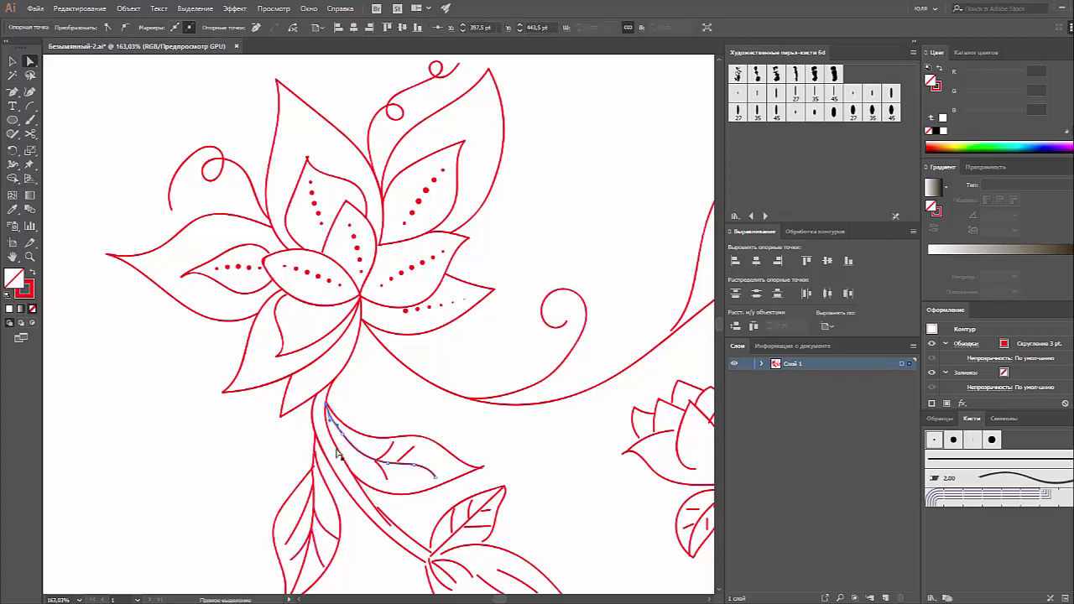
{"action": "left_click", "coordinate": [356, 485]}
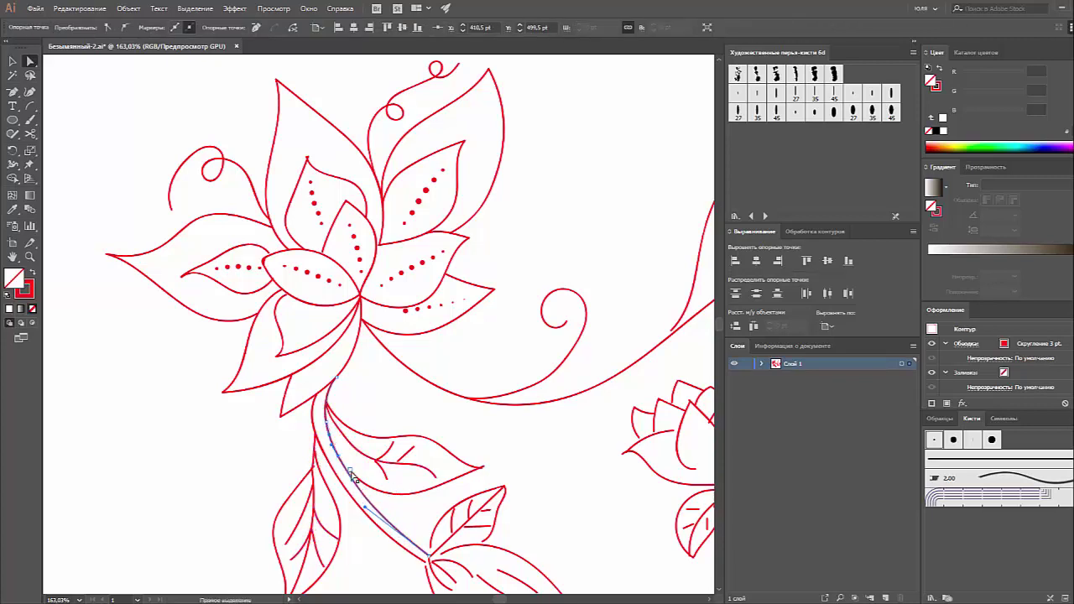
{"action": "left_click", "coordinate": [308, 466]}
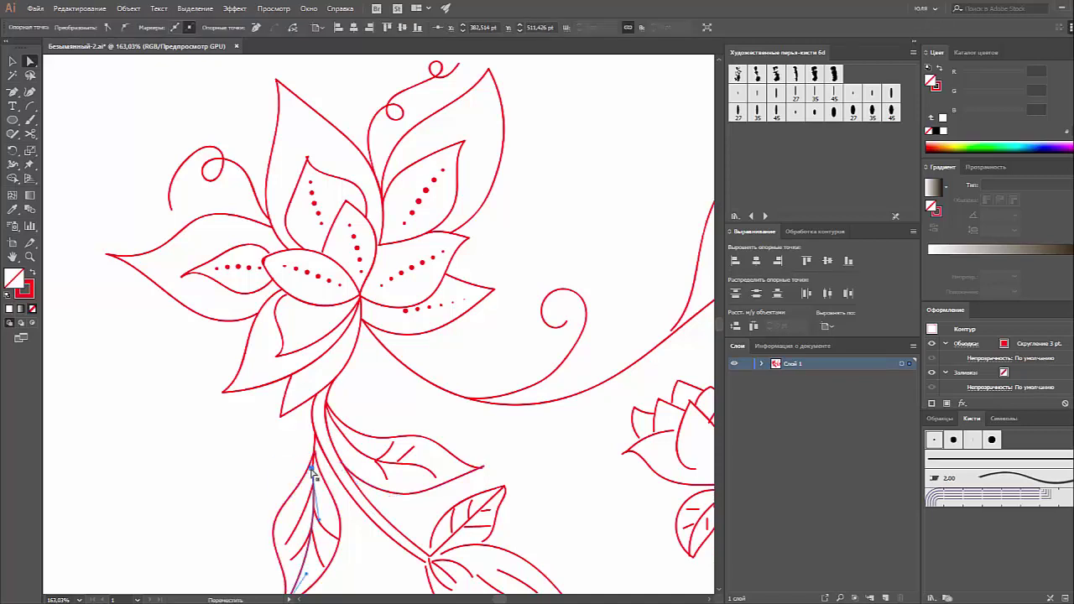
{"action": "scroll", "coordinate": [283, 472], "scroll_direction": "down", "scroll_amount": 3}
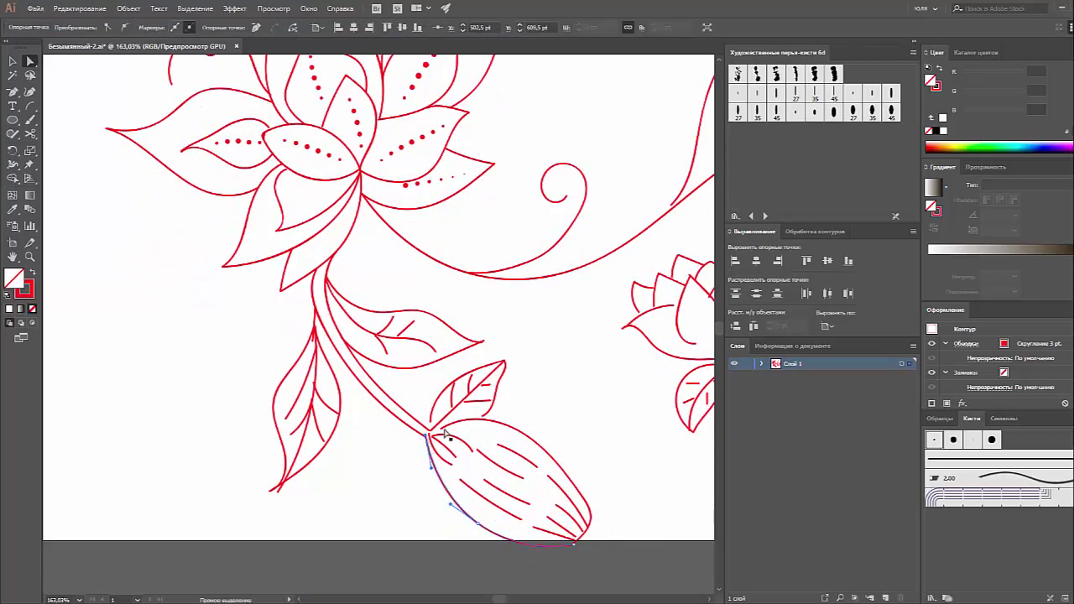
- Select the bud's upper and lower outline segments and a handle to tidy its shape
{"action": "left_click", "coordinate": [487, 422]}
{"action": "left_click", "coordinate": [428, 440]}
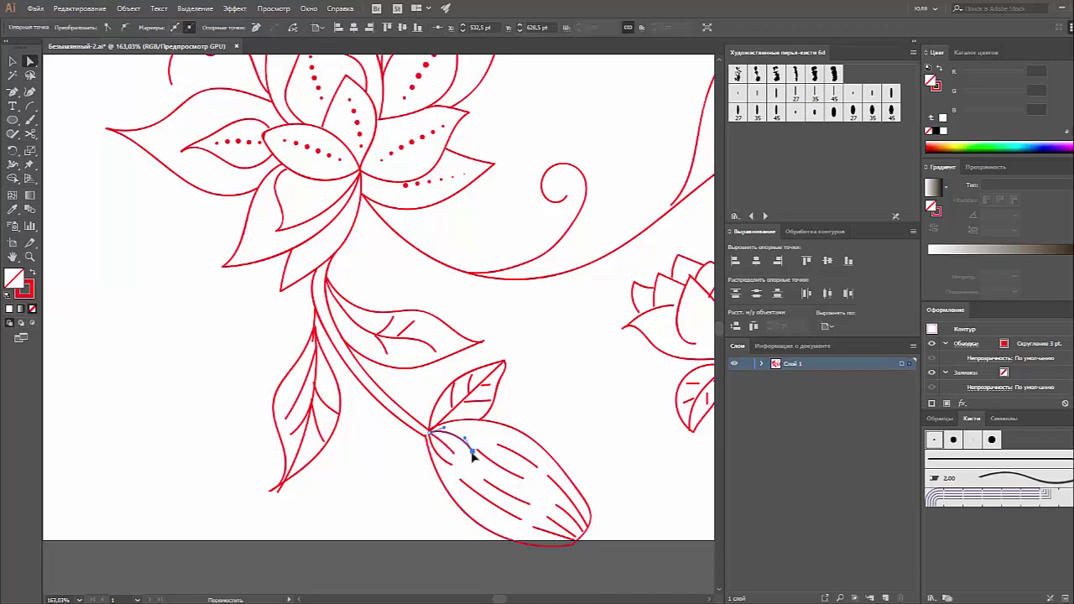
{"action": "left_click", "coordinate": [400, 462]}
{"action": "left_click", "coordinate": [426, 439]}
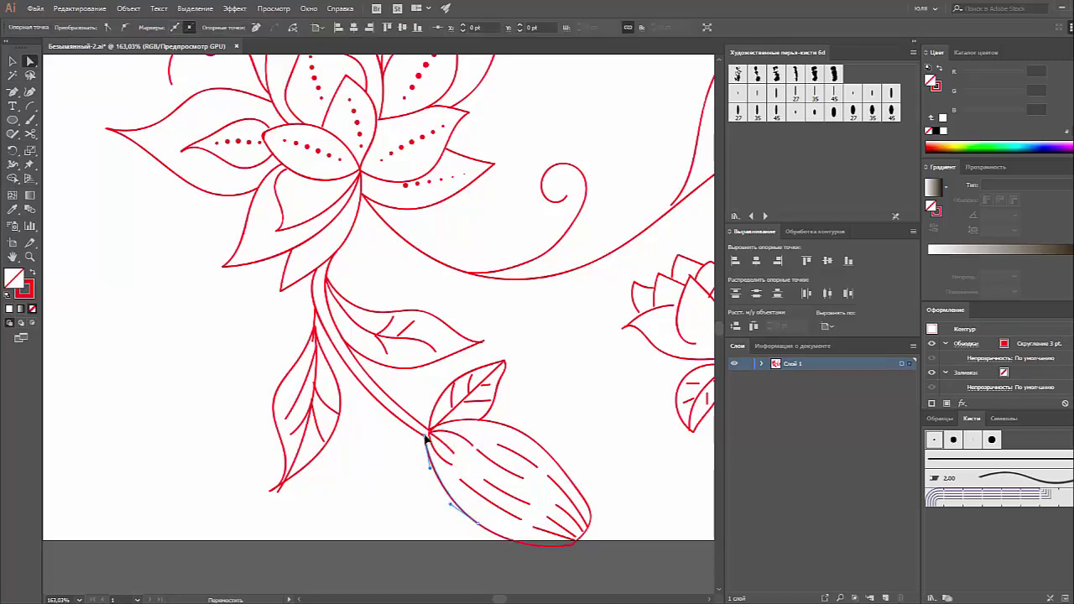
- Adjust the left leaf's midrib, then move on to the upper petal's tip anchor
{"action": "left_click", "coordinate": [281, 498]}
{"action": "left_click", "coordinate": [310, 445]}
{"action": "left_click", "coordinate": [314, 395]}
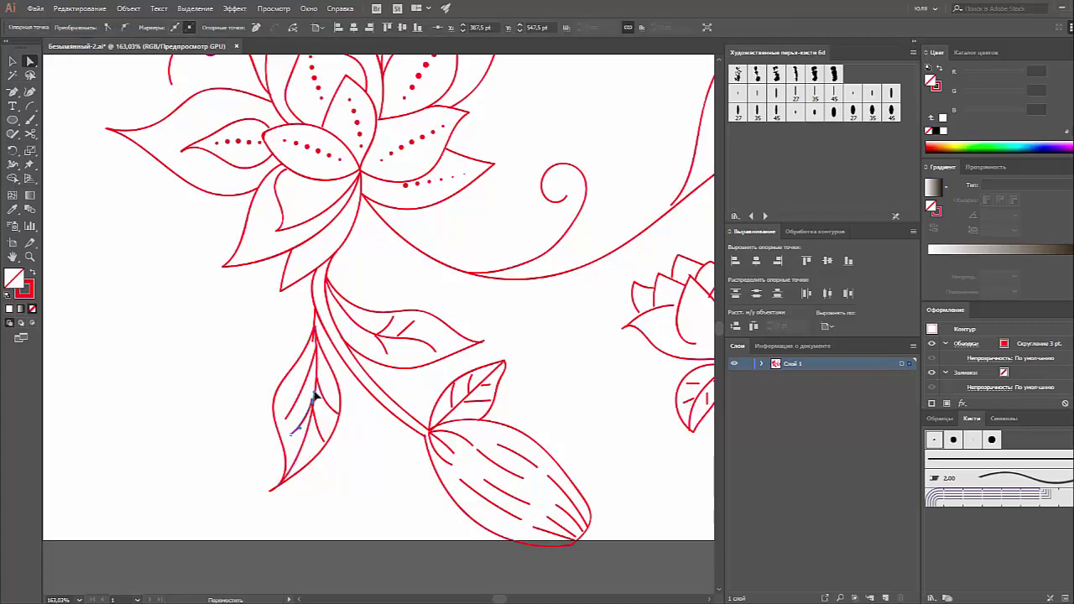
{"action": "left_click", "coordinate": [363, 456]}
{"action": "scroll", "coordinate": [363, 455], "scroll_direction": "up", "scroll_amount": 5}
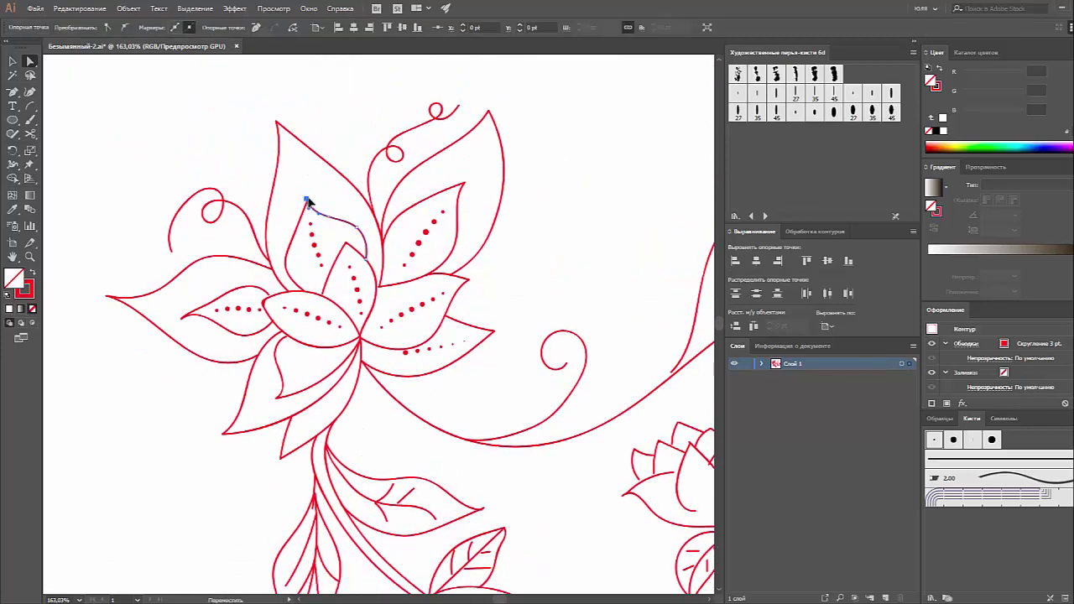
{"action": "scroll", "coordinate": [470, 302], "scroll_direction": "down", "scroll_amount": 3}
{"action": "scroll", "coordinate": [470, 302], "scroll_direction": "right", "scroll_amount": 6}
{"action": "left_click", "coordinate": [458, 316]}
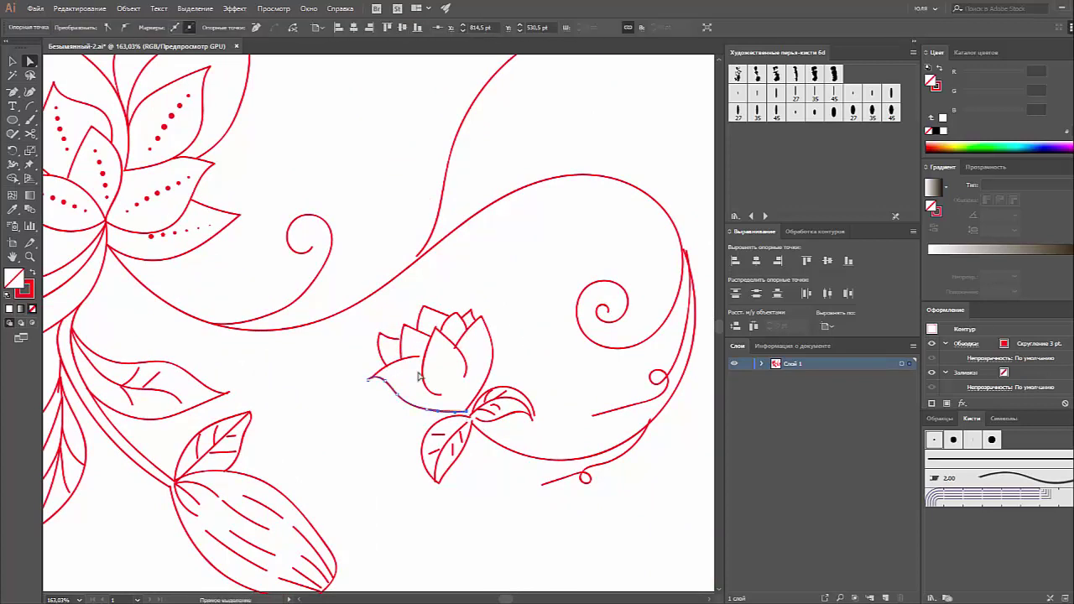
- Inspect the small lotus bud's petal segment and petal-tip anchor with Direct Selection
{"action": "left_click", "coordinate": [458, 351]}
{"action": "left_click", "coordinate": [448, 363]}
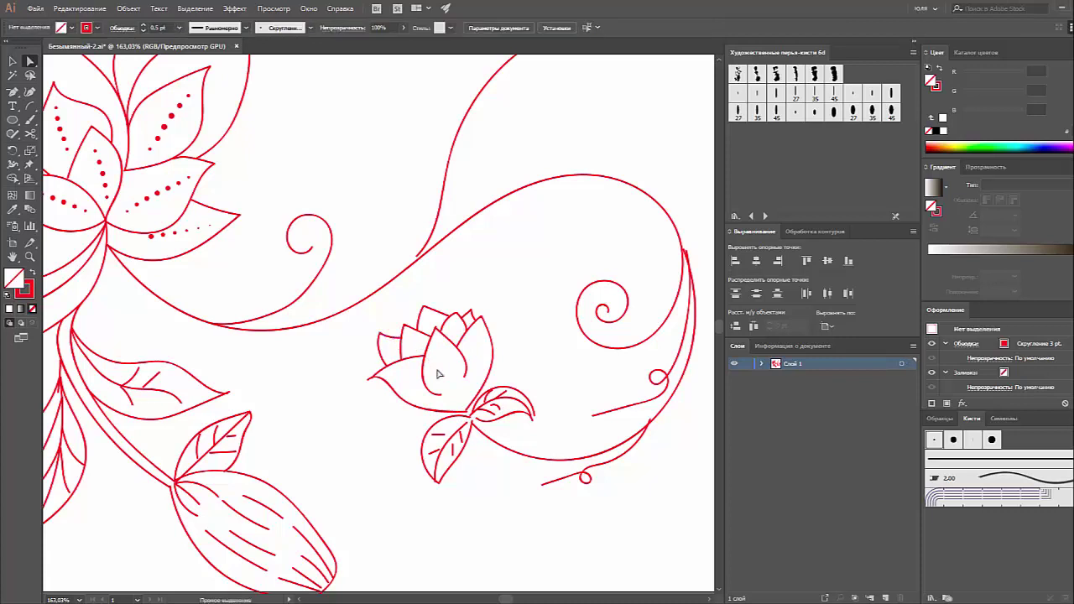
{"action": "scroll", "coordinate": [439, 372], "scroll_direction": "down", "scroll_amount": 2}
{"action": "scroll", "coordinate": [439, 371], "scroll_direction": "right", "scroll_amount": 1}
{"action": "left_click", "coordinate": [436, 267]}
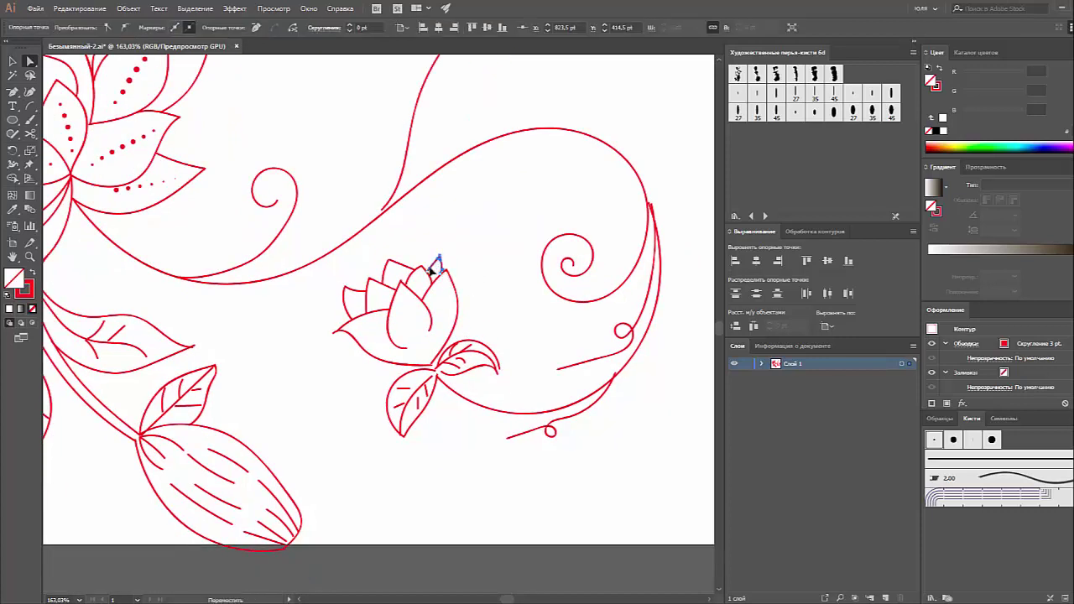
{"action": "scroll", "coordinate": [453, 277], "scroll_direction": "down", "scroll_amount": 2}
- Adjust the anchors and curves of the small leaves beneath the bud, including midrib and vein
{"action": "left_click", "coordinate": [483, 321]}
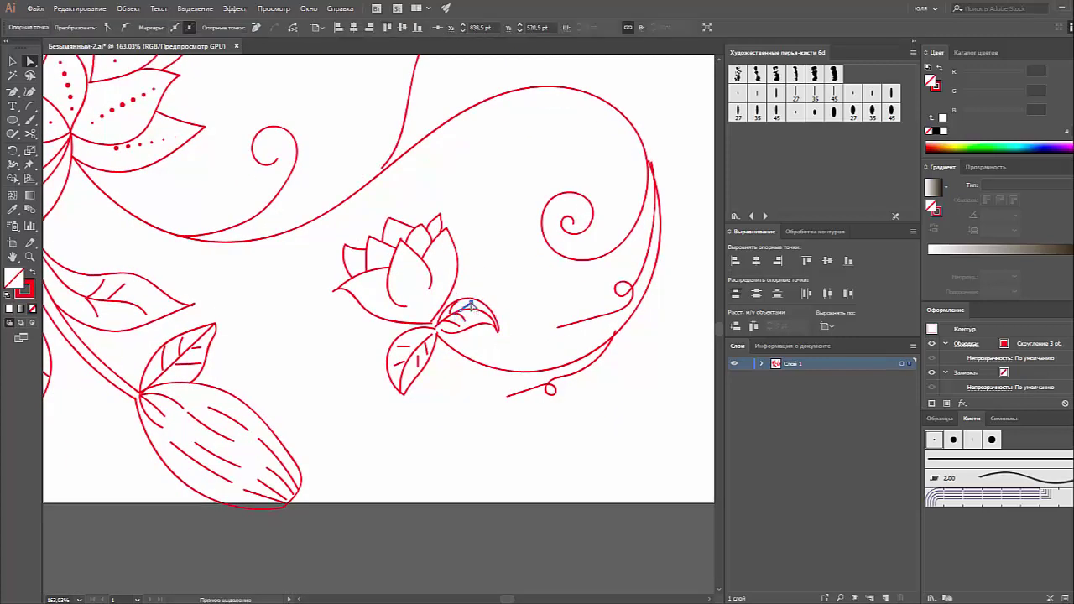
{"action": "left_click", "coordinate": [470, 309]}
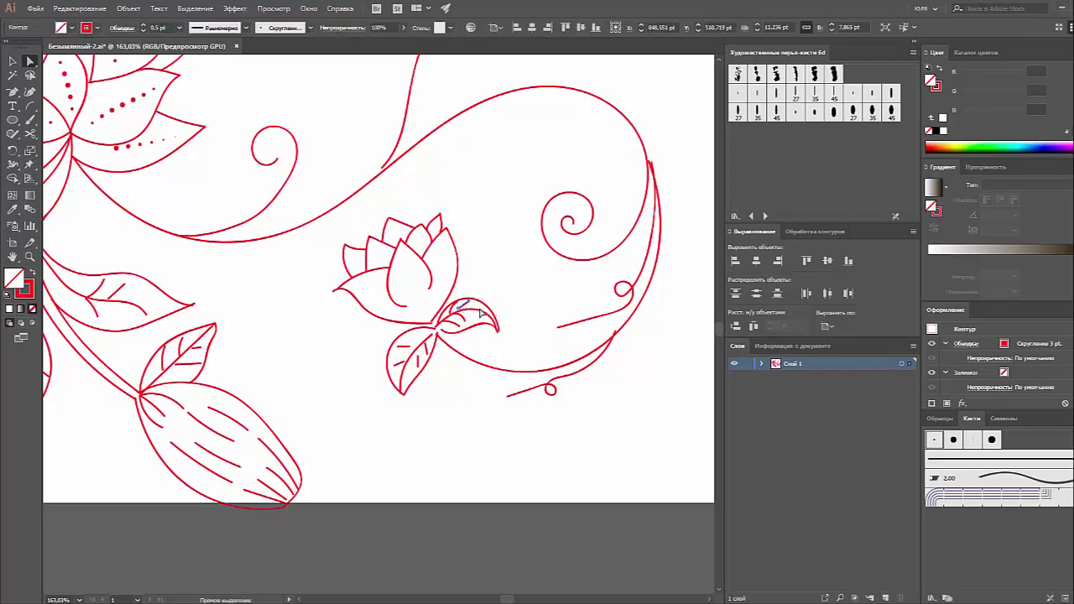
{"action": "left_click", "coordinate": [442, 334]}
{"action": "left_click", "coordinate": [424, 343]}
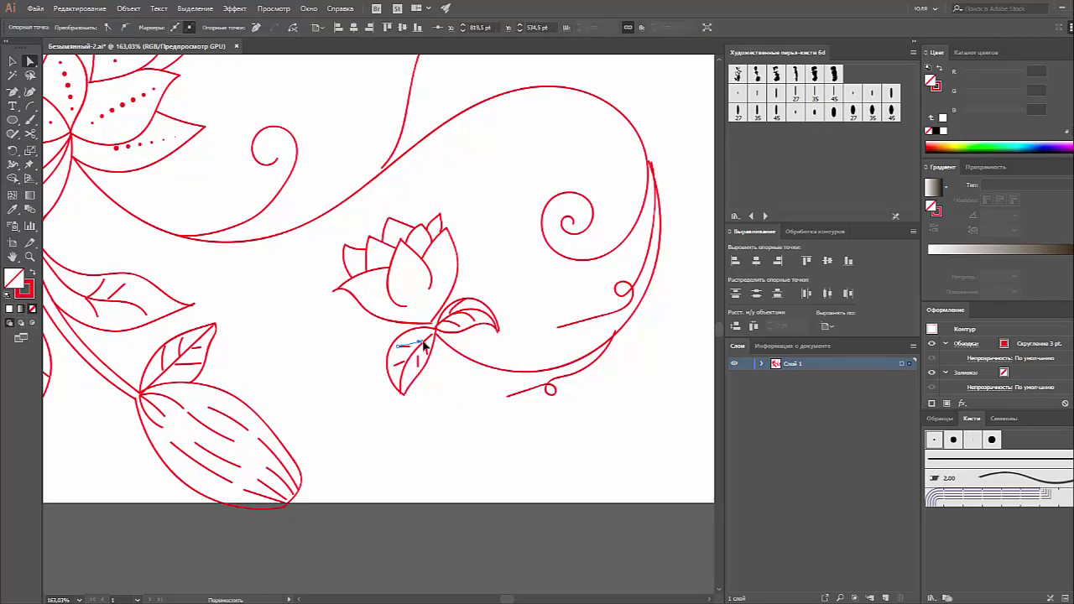
{"action": "left_click", "coordinate": [398, 366]}
{"action": "scroll", "coordinate": [389, 329], "scroll_direction": "up", "scroll_amount": 5, "text": "alt"}
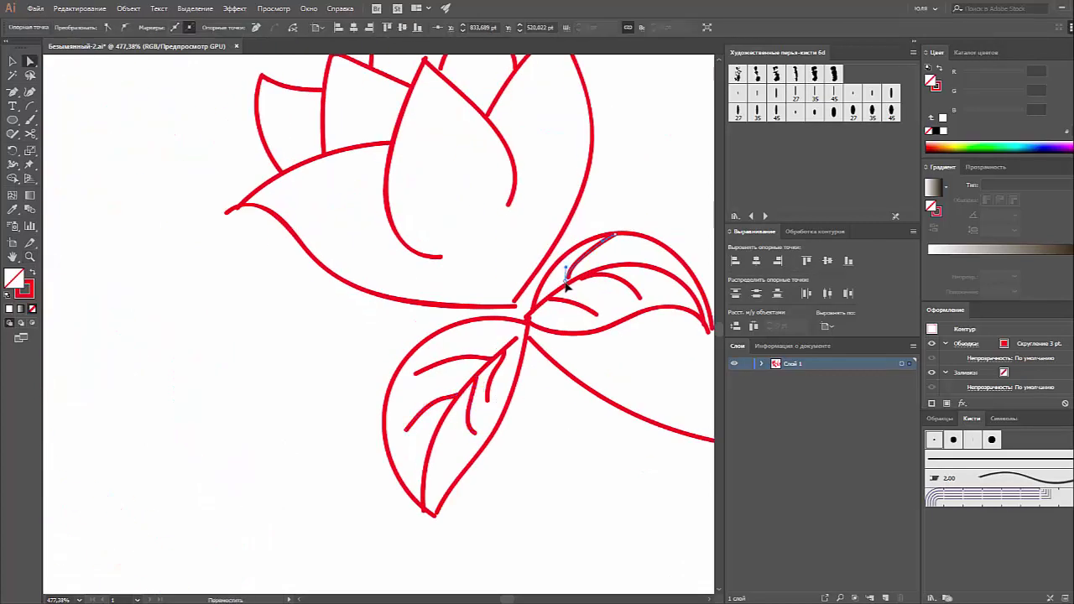
{"action": "left_click", "coordinate": [528, 325]}
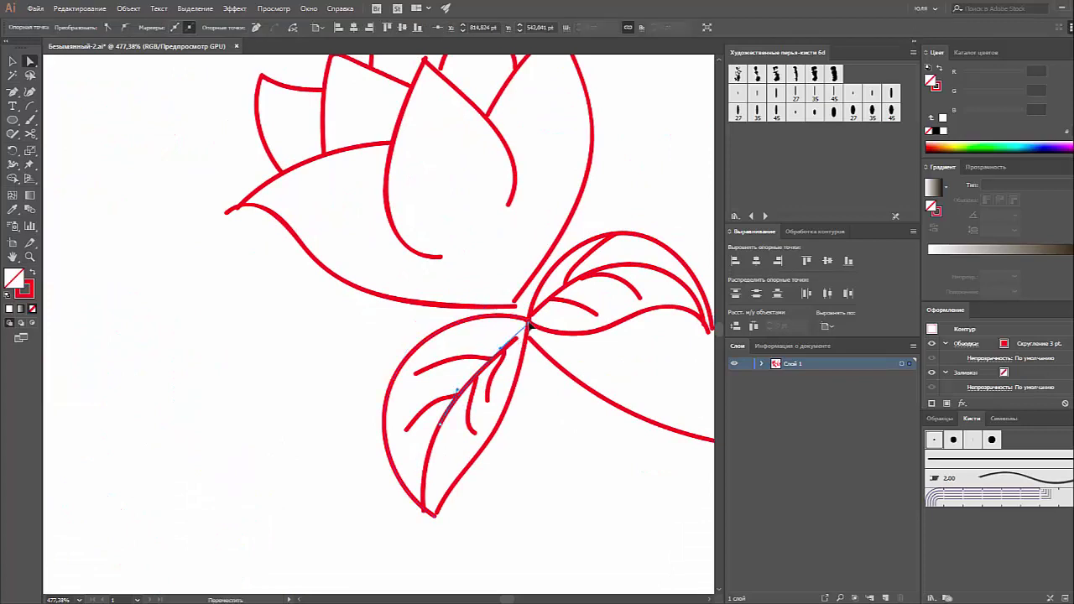
{"action": "left_click", "coordinate": [508, 345]}
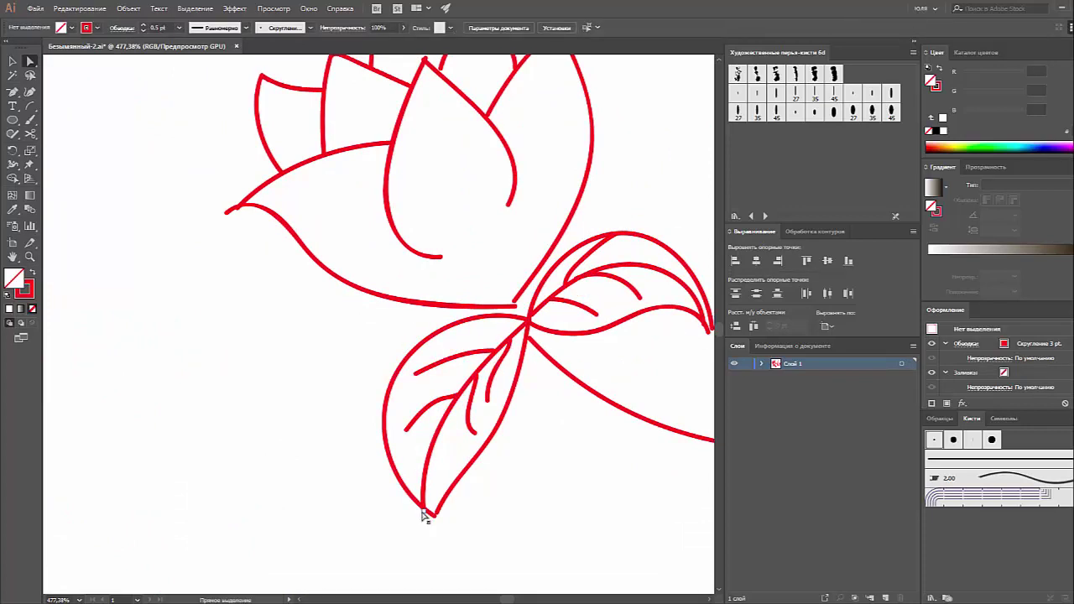
- Drag the right-hand stem curve's upper anchor up so it joins the stem smoothly
{"action": "scroll", "coordinate": [431, 492], "scroll_direction": "right", "scroll_amount": 3}
{"action": "left_click", "coordinate": [457, 347]}
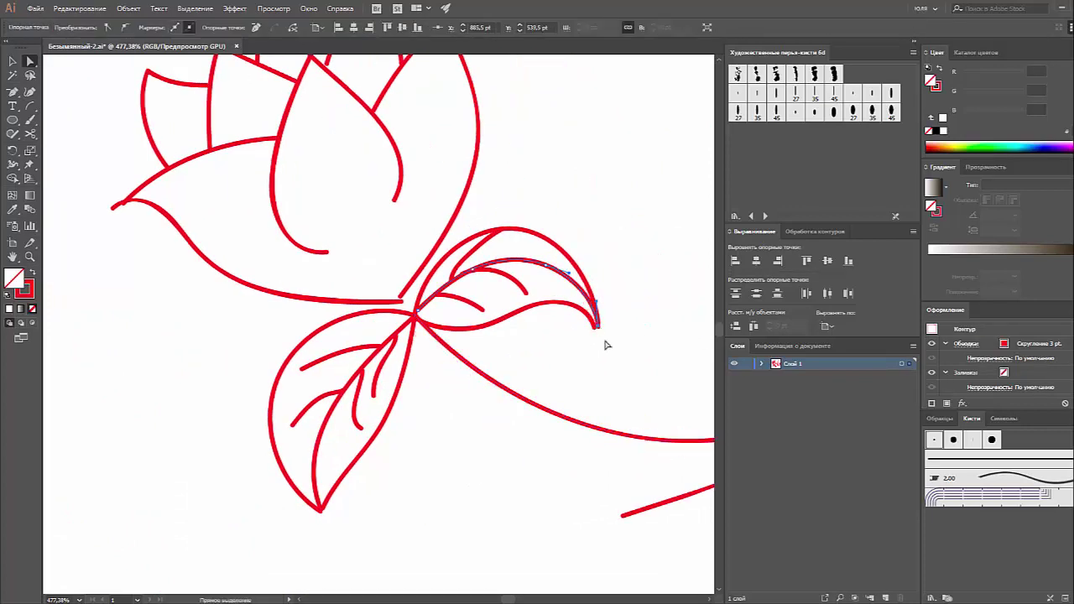
{"action": "left_click", "coordinate": [606, 344]}
{"action": "key", "text": "ctrl+0"}
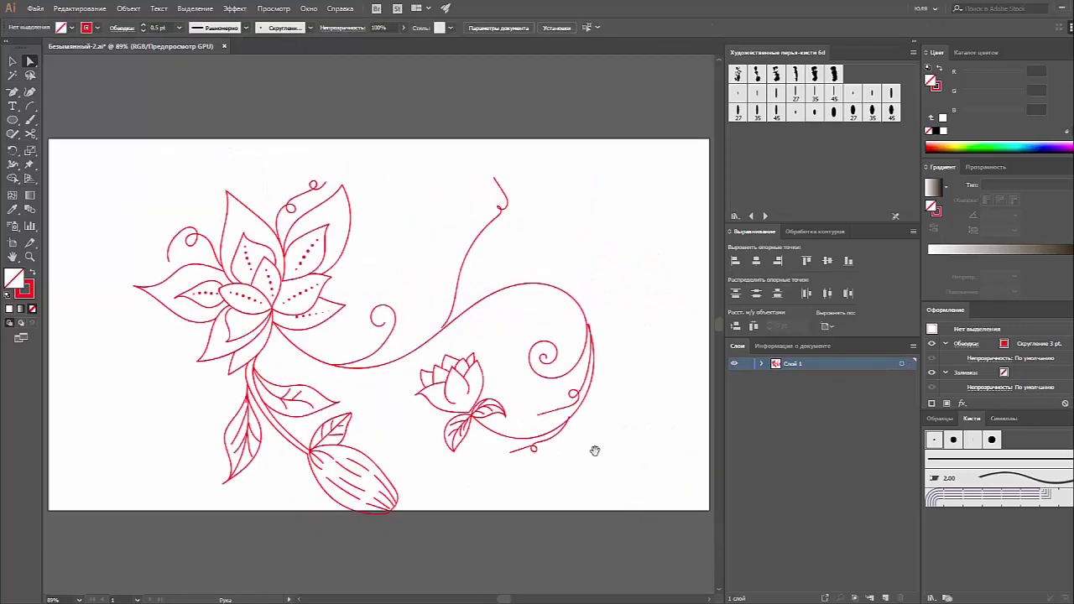
{"action": "scroll", "coordinate": [594, 450], "scroll_direction": "up", "scroll_amount": 3}
{"action": "left_click", "coordinate": [514, 460]}
{"action": "left_click_drag", "start_coordinate": [557, 253], "coordinate": [546, 217]}
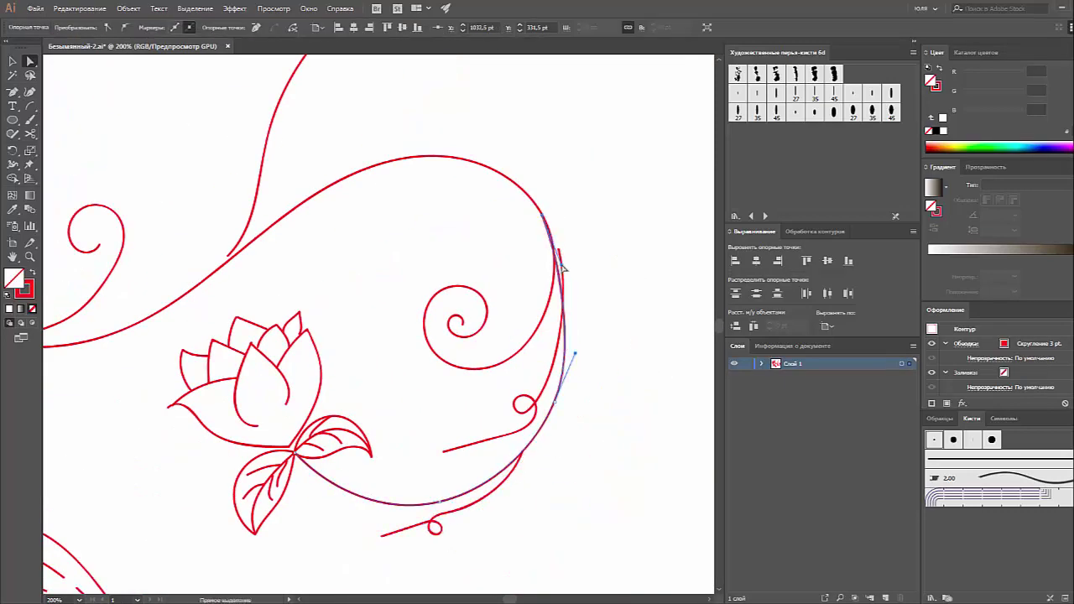
{"action": "left_click", "coordinate": [607, 281]}
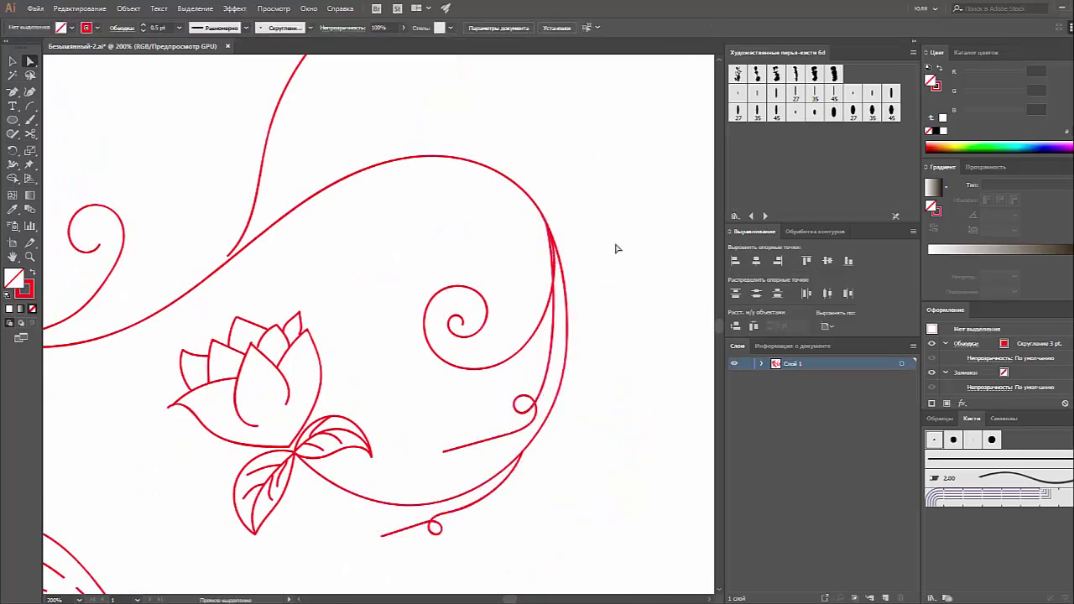
{"action": "key", "text": "ctrl+minus"}
{"action": "key", "text": "ctrl+minus"}
{"action": "key", "text": "ctrl+minus"}
- Scale the whole garland down, keeping a copy of the original below the artboard
{"action": "key", "text": "v"}
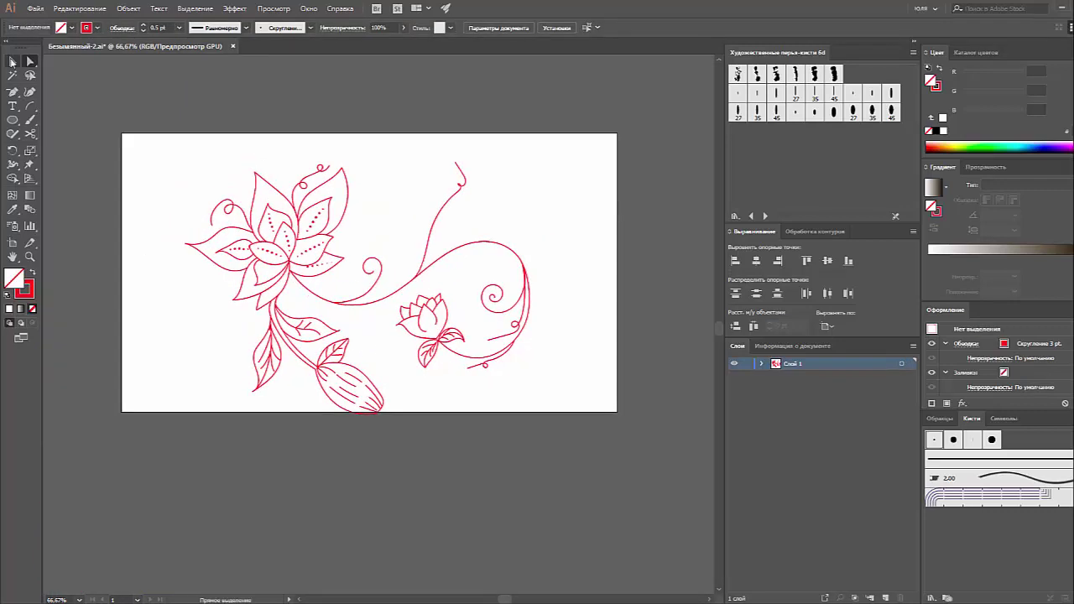
{"action": "key", "text": "ctrl+a"}
{"action": "left_click_drag", "start_coordinate": [520, 414], "coordinate": [434, 344]}
{"action": "left_click_drag", "start_coordinate": [223, 252], "coordinate": [223, 383]}
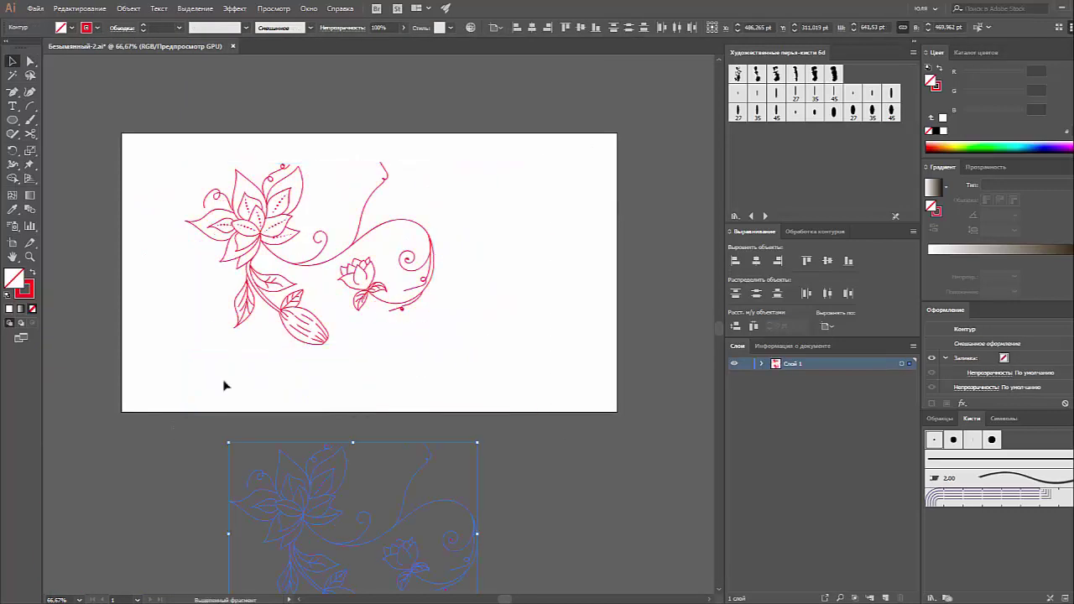
- Apply a brush from the control-bar brush list to the flower paths
{"action": "left_click", "coordinate": [310, 27]}
{"action": "left_click", "coordinate": [207, 53]}
{"action": "left_click", "coordinate": [280, 205]}
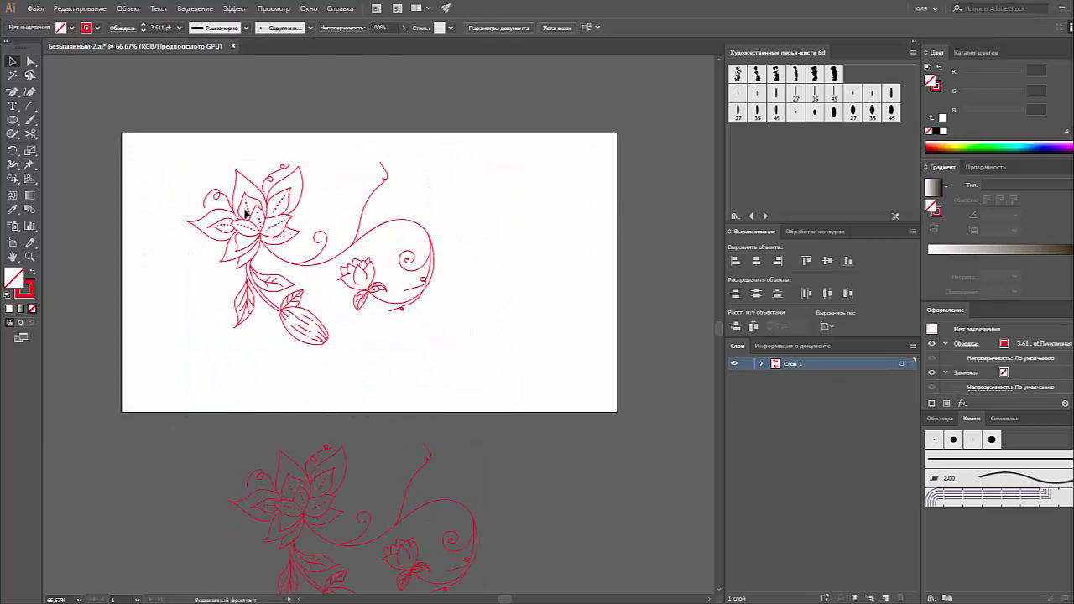
{"action": "left_click", "coordinate": [276, 211], "text": "shift"}
{"action": "left_click", "coordinate": [283, 239], "text": "shift"}
- Expand the brushed lines into filled shapes with Object > Expand Appearance
{"action": "left_click", "coordinate": [128, 8]}
{"action": "left_click", "coordinate": [171, 145]}
{"action": "key", "text": "ctrl+shift+a"}
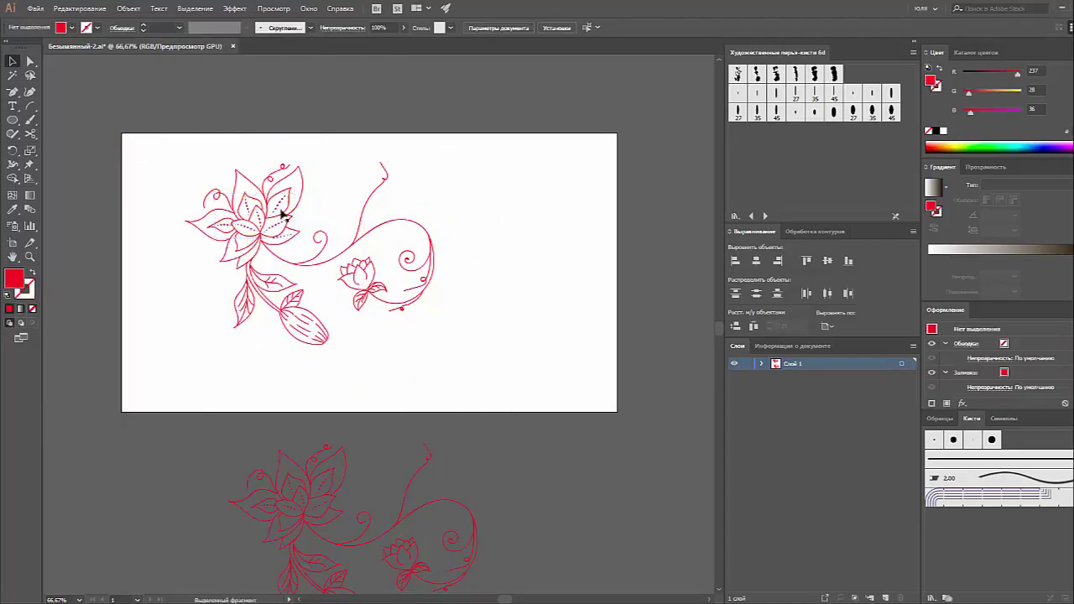
{"action": "scroll", "coordinate": [276, 210], "scroll_direction": "up", "scroll_amount": 5}
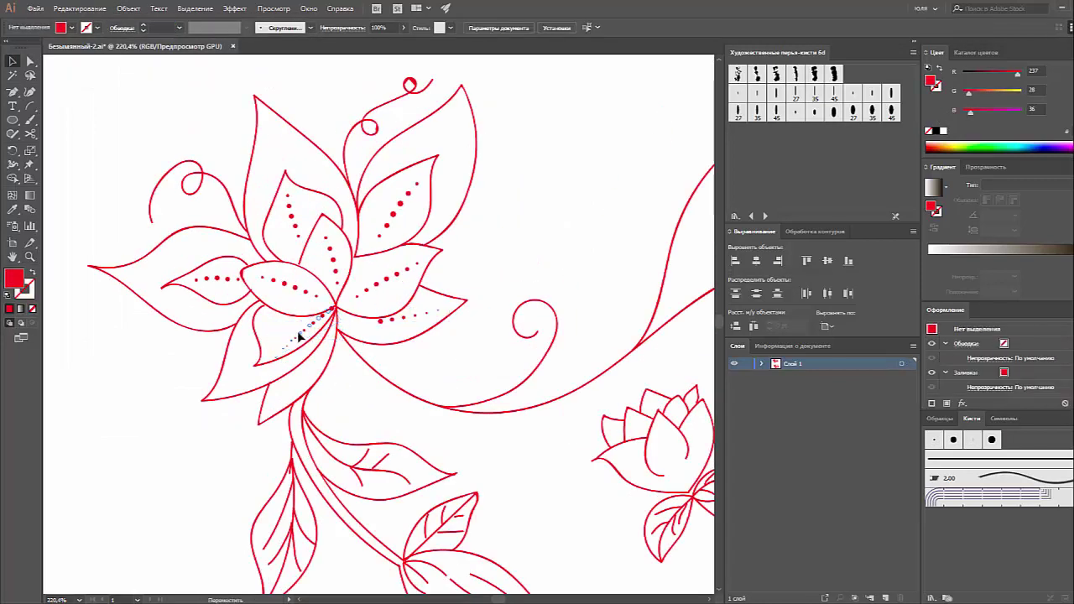
{"action": "key", "text": "ctrl+0"}
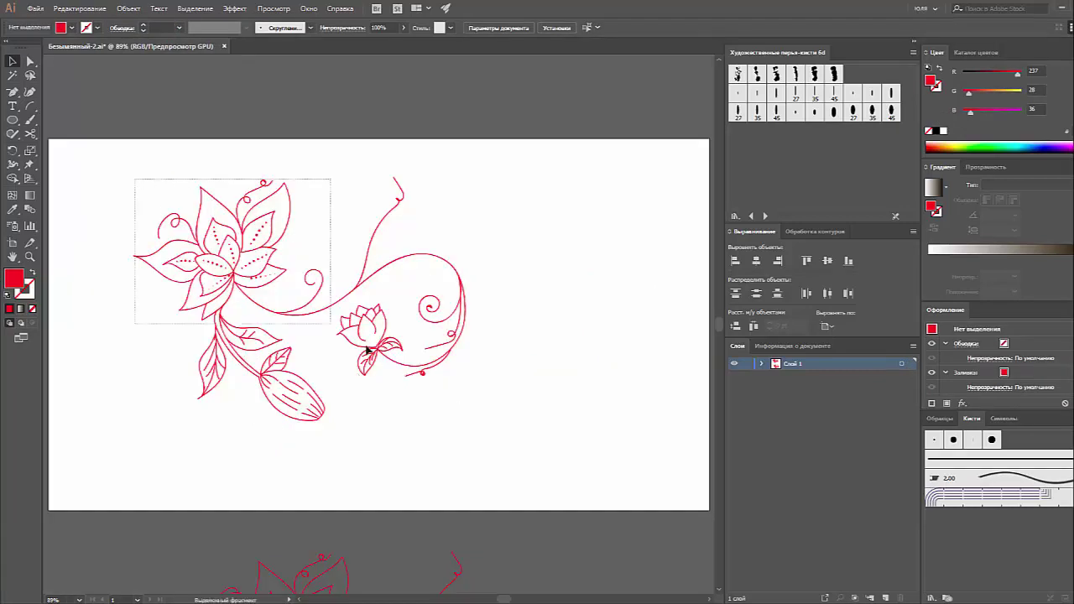
- Reselect all the artwork and check the brush list for the calligraphic brush
{"action": "key", "text": "ctrl+a"}
{"action": "left_click", "coordinate": [311, 27]}
{"action": "left_click", "coordinate": [371, 112]}
{"action": "key", "text": "ctrl+shift+a"}
{"action": "left_click", "coordinate": [236, 252]}
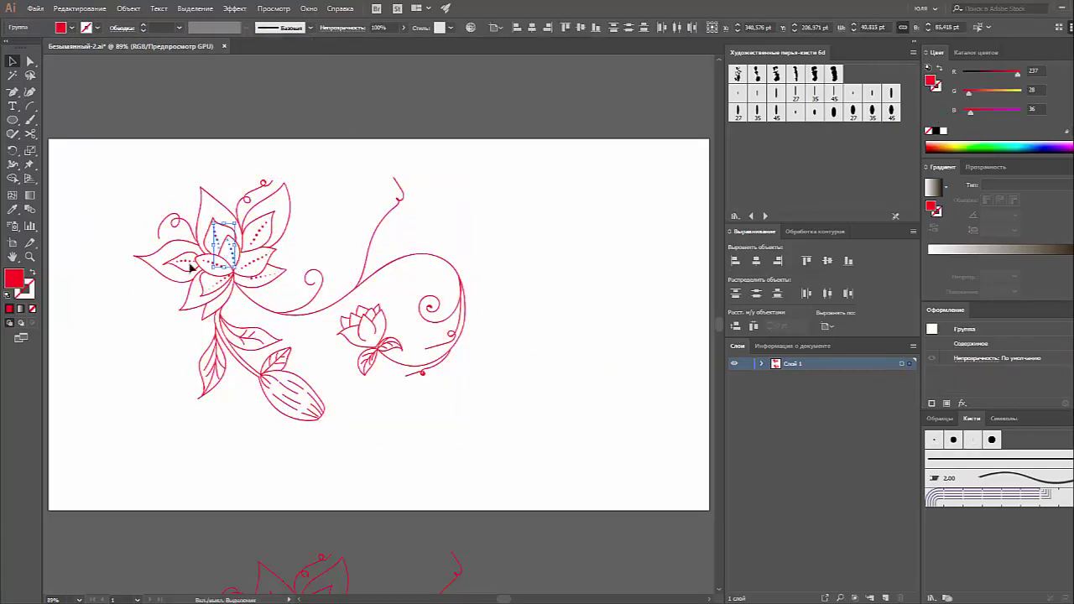
{"action": "key", "text": "ctrl+a"}
- Set the calligraphic brush to 2 pt size and 21° angle, then apply it to the brushed lines
{"action": "left_click", "coordinate": [311, 28]}
{"action": "double_click", "coordinate": [244, 53]}
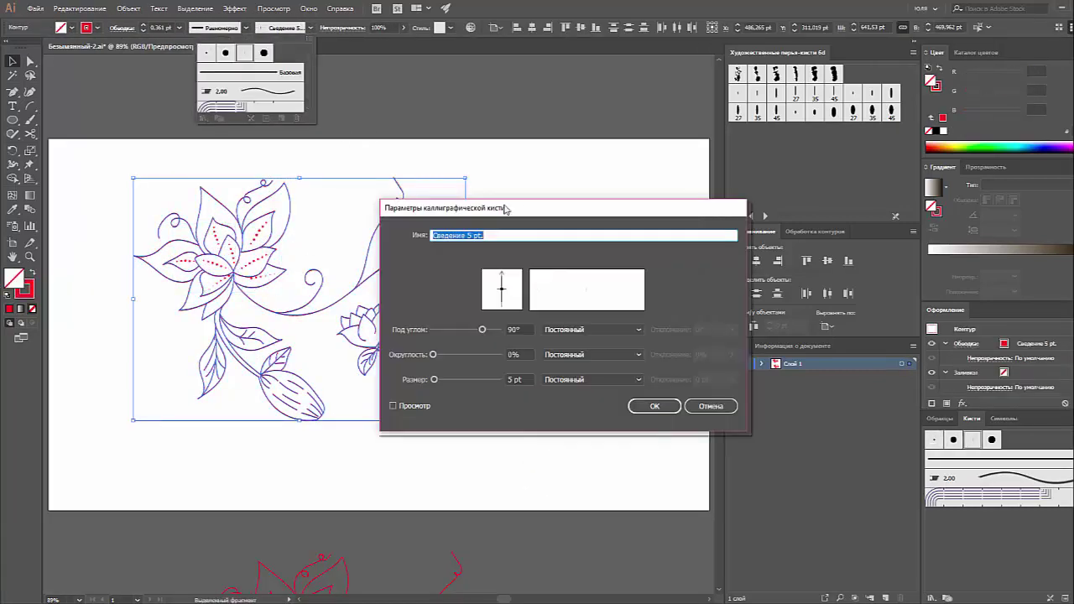
{"action": "left_click", "coordinate": [493, 341]}
{"action": "left_click_drag", "start_coordinate": [534, 315], "coordinate": [532, 315]}
{"action": "left_click_drag", "start_coordinate": [581, 264], "coordinate": [568, 265]}
{"action": "double_click", "coordinate": [617, 314]}
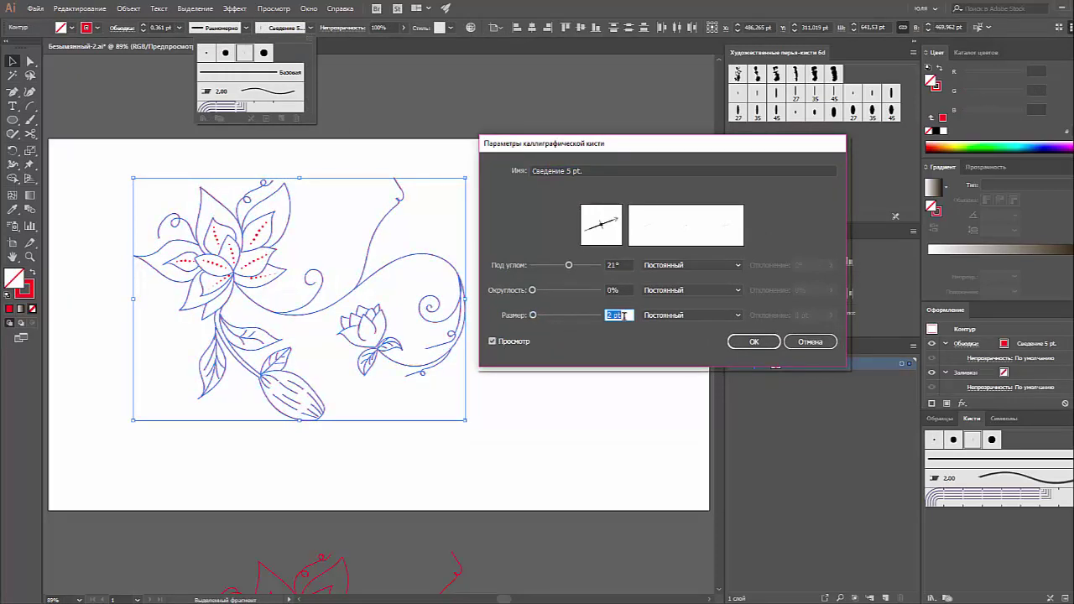
{"action": "key", "text": "Return"}
{"action": "left_click", "coordinate": [618, 395]}
{"action": "left_click", "coordinate": [570, 356]}
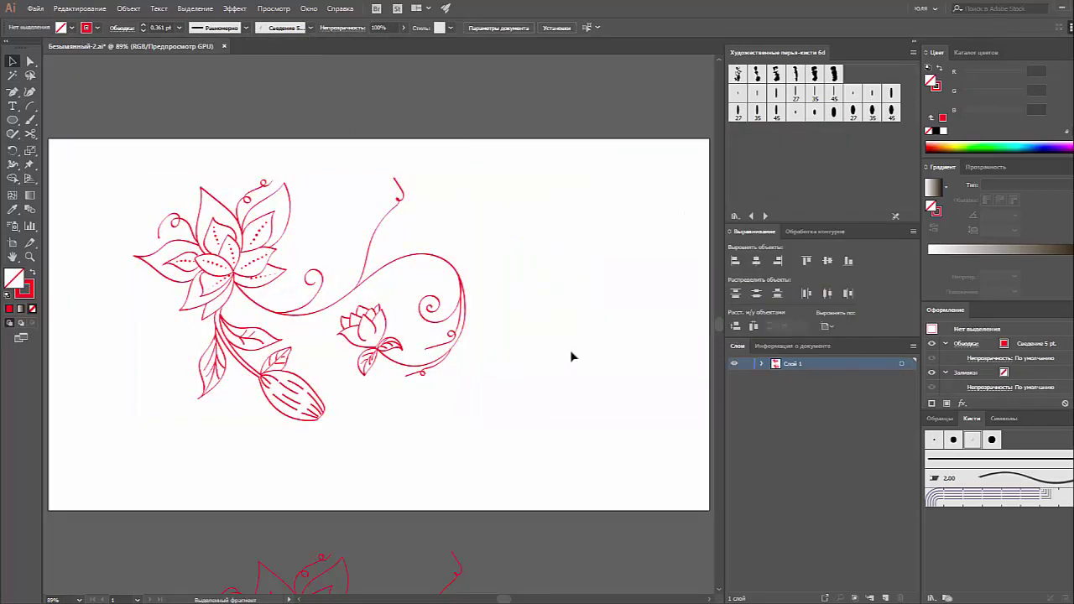
- Copy the lower leaf-and-bud group and place the copy at the big lotus's upper left
{"action": "left_click", "coordinate": [252, 418]}
{"action": "left_click", "coordinate": [208, 326]}
{"action": "left_click_drag", "start_coordinate": [294, 424], "coordinate": [307, 414]}
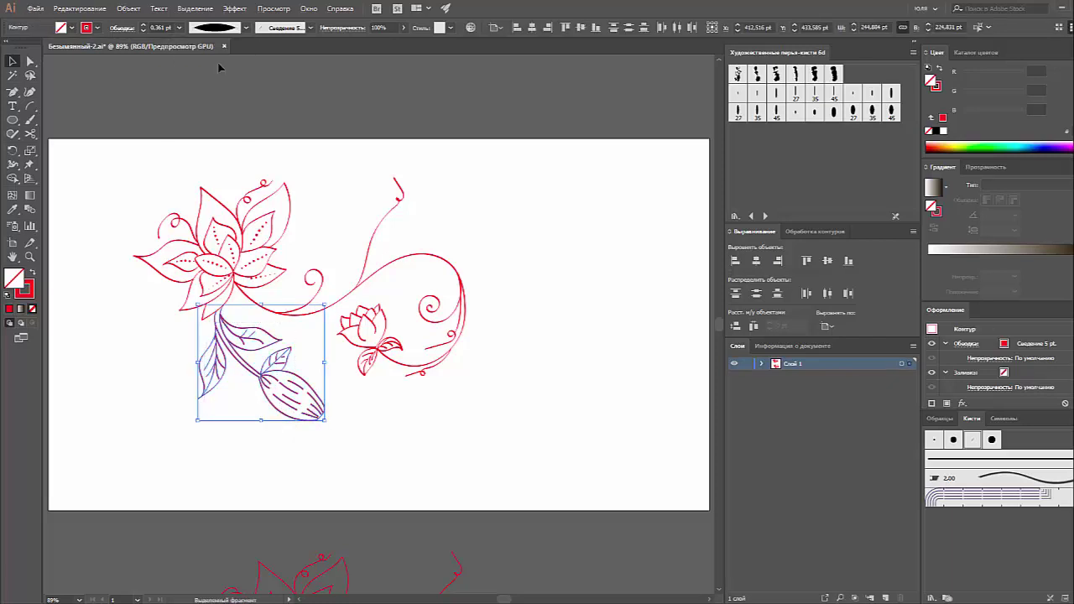
{"action": "key", "text": "ctrl+c"}
{"action": "key", "text": "ctrl+v"}
{"action": "mouse_move", "coordinate": [583, 311]}
{"action": "left_mouse_down"}
{"action": "mouse_move", "coordinate": [181, 206]}
{"action": "mouse_move", "coordinate": [187, 239]}
{"action": "left_mouse_up"}
{"action": "left_click", "coordinate": [319, 204]}
{"action": "scroll", "coordinate": [272, 247], "scroll_direction": "up", "scroll_amount": 5}
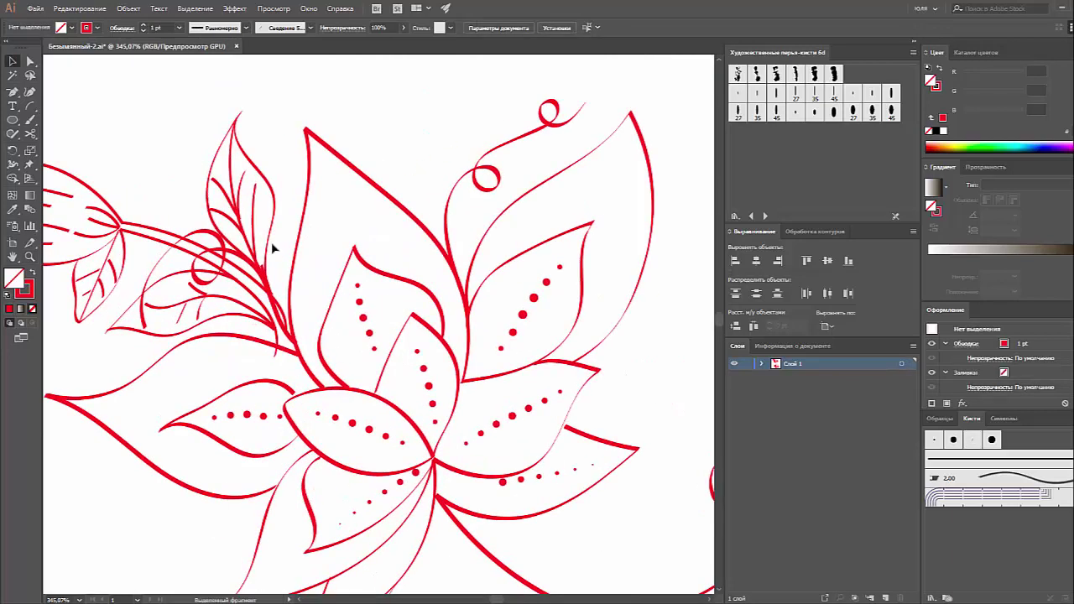
{"action": "left_click_drag", "start_coordinate": [273, 248], "coordinate": [276, 89]}
- Move the small curl down and to the left beside the big lotus
{"action": "key", "text": "a"}
{"action": "left_click", "coordinate": [286, 334]}
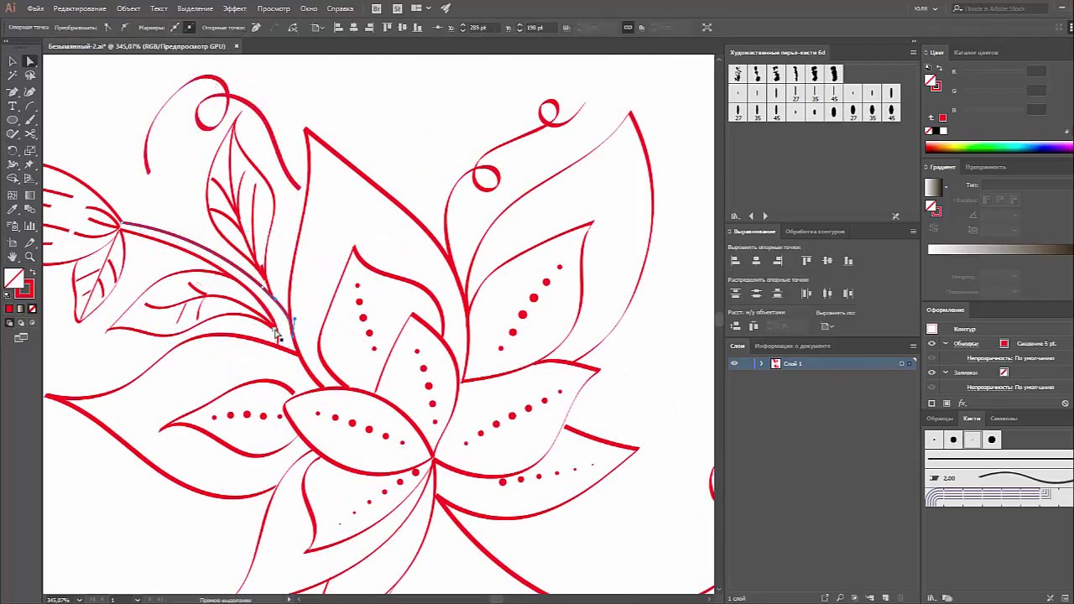
{"action": "left_click", "coordinate": [260, 361]}
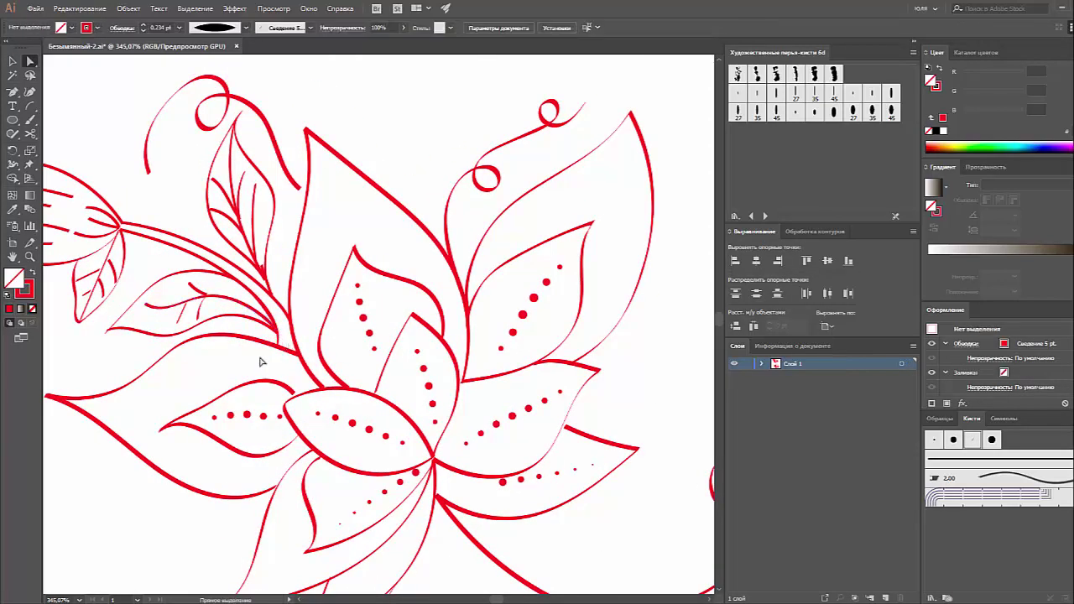
{"action": "key", "text": "ctrl+0"}
{"action": "key", "text": "v"}
{"action": "left_click", "coordinate": [179, 180]}
{"action": "left_click_drag", "start_coordinate": [184, 189], "coordinate": [152, 306]}
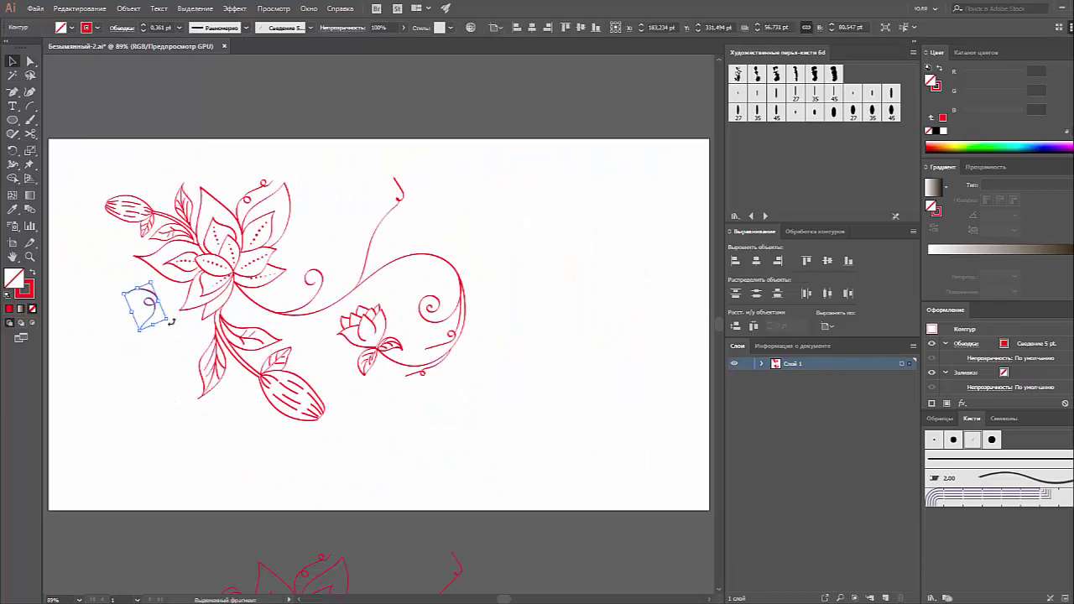
{"action": "left_click", "coordinate": [110, 302]}
- Place a smaller, rotated lotus copy at the end of the right curve
{"action": "key", "text": "ctrl+a"}
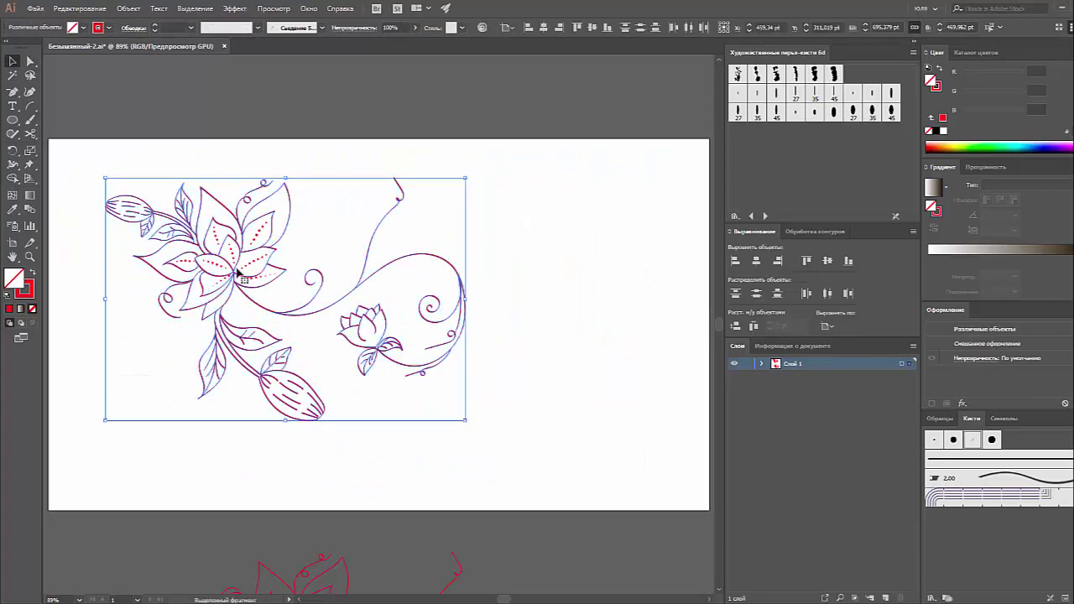
{"action": "left_click", "coordinate": [520, 287]}
{"action": "left_click_drag", "start_coordinate": [520, 291], "coordinate": [569, 282]}
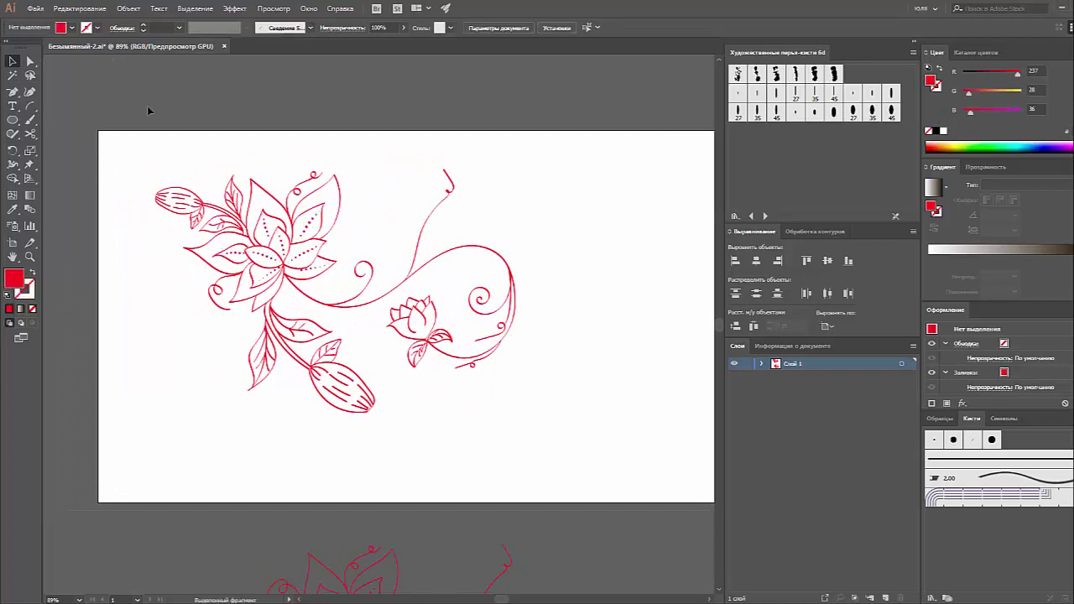
{"action": "left_click_drag", "start_coordinate": [148, 107], "coordinate": [240, 216]}
{"action": "left_click", "coordinate": [424, 315]}
{"action": "left_click", "coordinate": [451, 364]}
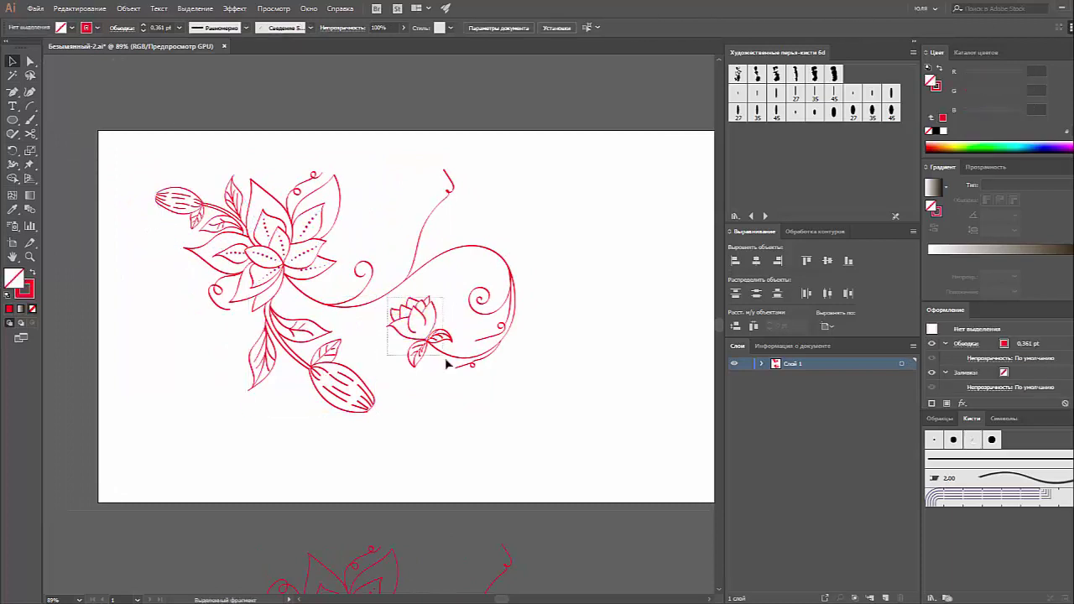
{"action": "left_click_drag", "start_coordinate": [148, 163], "coordinate": [343, 308]}
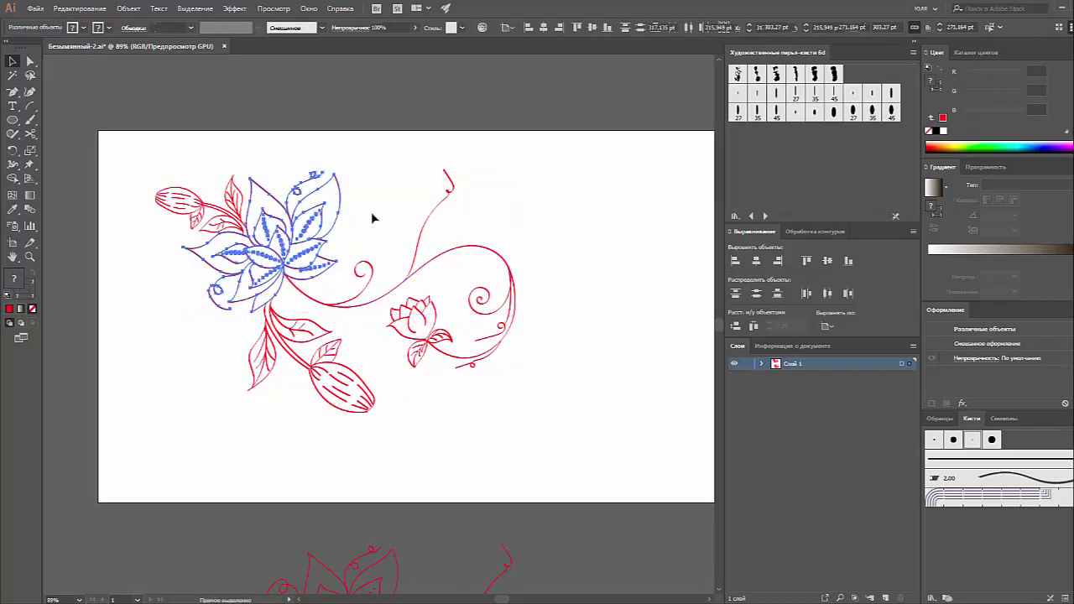
{"action": "left_click_drag", "start_coordinate": [371, 211], "coordinate": [479, 364]}
{"action": "left_click", "coordinate": [414, 257]}
{"action": "left_click_drag", "start_coordinate": [293, 252], "coordinate": [546, 239]}
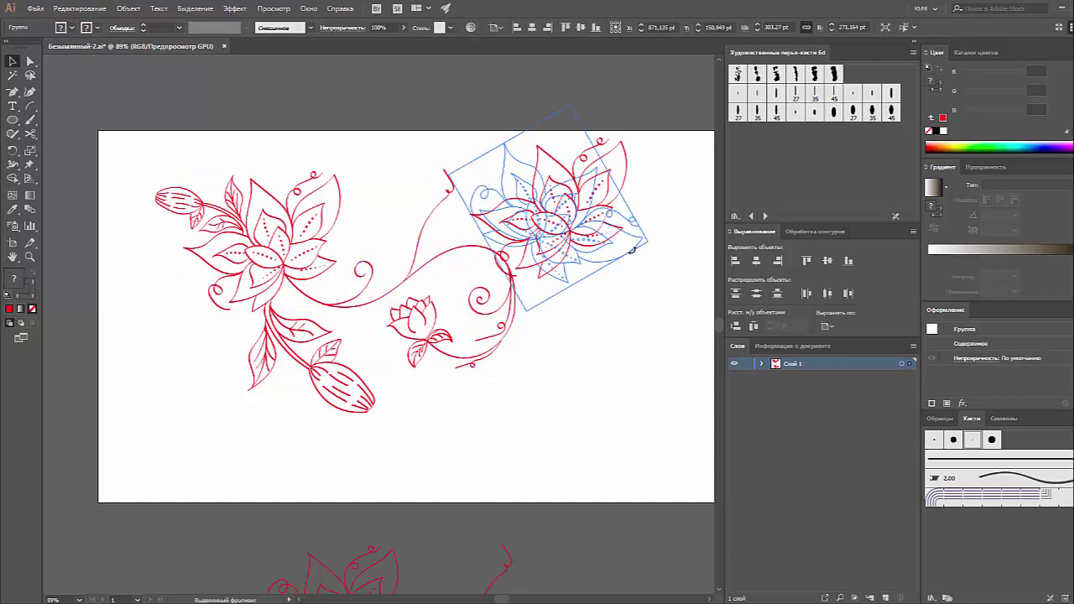
{"action": "left_click", "coordinate": [615, 288]}
- Duplicate the bud to the upper left, then copy it to the upper right with a slight tilt
{"action": "mouse_move", "coordinate": [416, 328]}
{"action": "left_mouse_down"}
{"action": "mouse_move", "coordinate": [394, 183]}
{"action": "mouse_move", "coordinate": [419, 252]}
{"action": "mouse_move", "coordinate": [390, 251]}
{"action": "left_mouse_up"}
{"action": "left_click", "coordinate": [403, 190]}
{"action": "mouse_move", "coordinate": [180, 201]}
{"action": "left_mouse_down"}
{"action": "mouse_move", "coordinate": [611, 173]}
{"action": "mouse_move", "coordinate": [560, 206]}
{"action": "mouse_move", "coordinate": [609, 194]}
{"action": "left_mouse_up"}
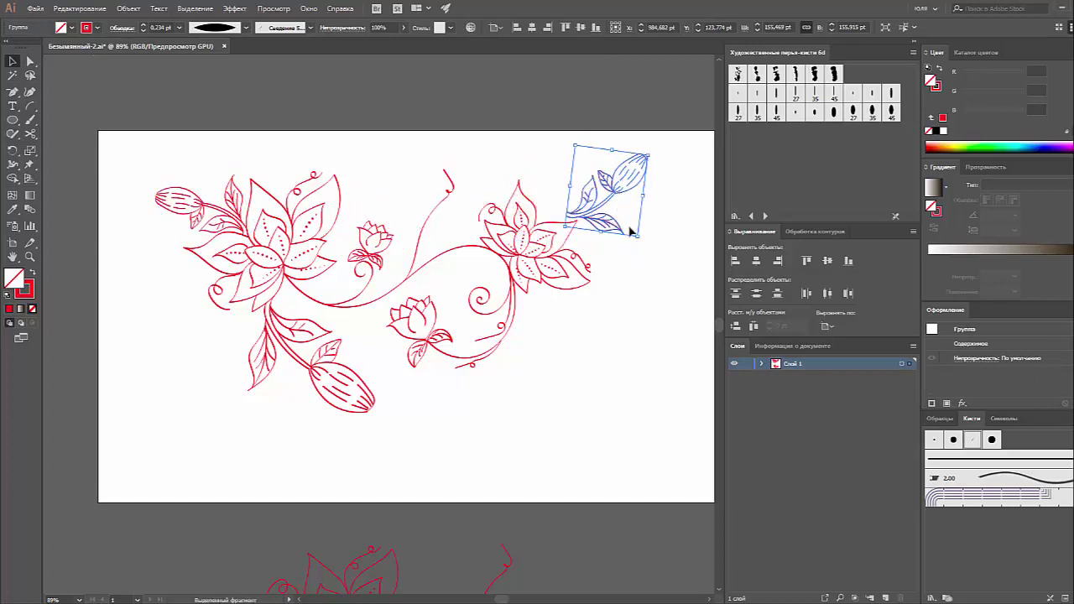
{"action": "left_click_drag", "start_coordinate": [631, 231], "coordinate": [643, 240]}
{"action": "left_click", "coordinate": [635, 204]}
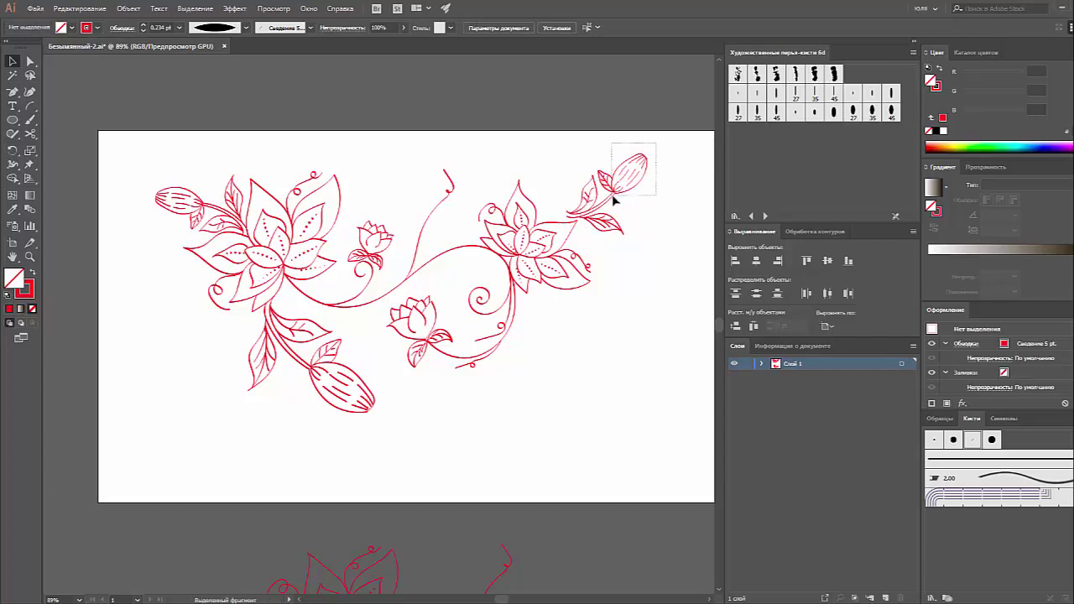
{"action": "left_click", "coordinate": [616, 200]}
{"action": "left_click", "coordinate": [620, 206]}
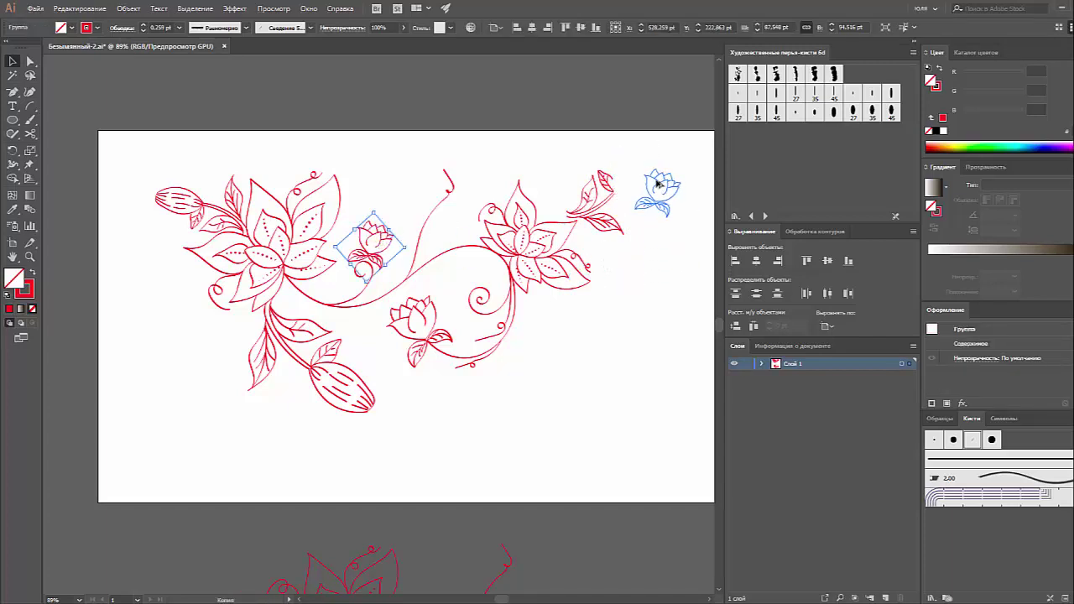
- Copy the small middle bud to the upper right and delete its stray stem strokes
{"action": "left_click_drag", "start_coordinate": [377, 240], "coordinate": [669, 207]}
{"action": "left_click", "coordinate": [683, 230]}
{"action": "left_click", "coordinate": [662, 210]}
{"action": "key", "text": "Delete"}
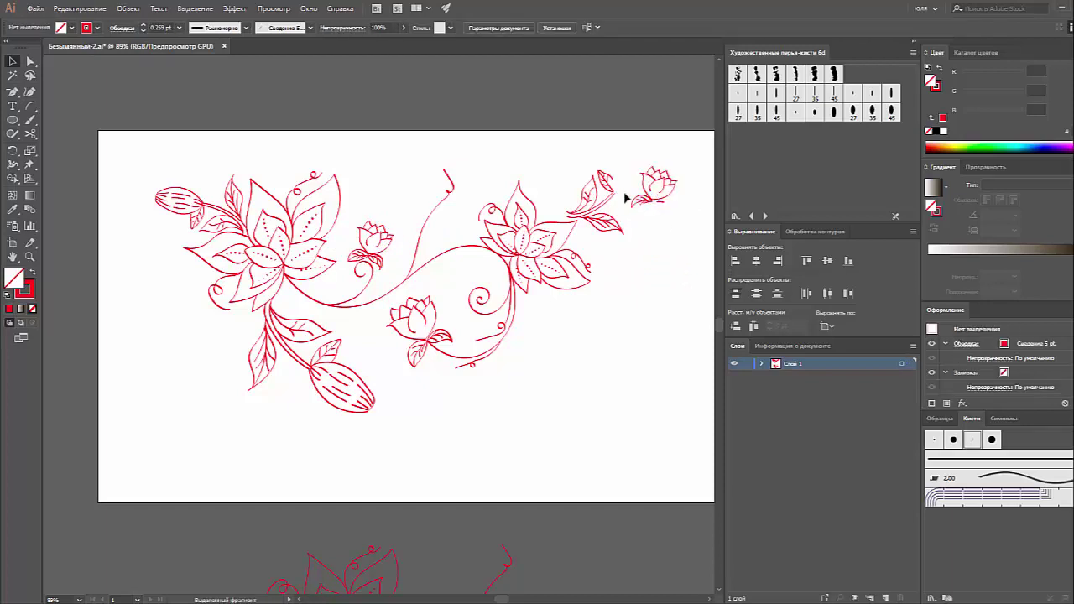
{"action": "mouse_move", "coordinate": [642, 206]}
{"action": "left_mouse_down"}
{"action": "mouse_move", "coordinate": [662, 203]}
{"action": "mouse_move", "coordinate": [685, 229]}
{"action": "left_mouse_up"}
{"action": "left_click", "coordinate": [637, 188]}
{"action": "left_click", "coordinate": [667, 210]}
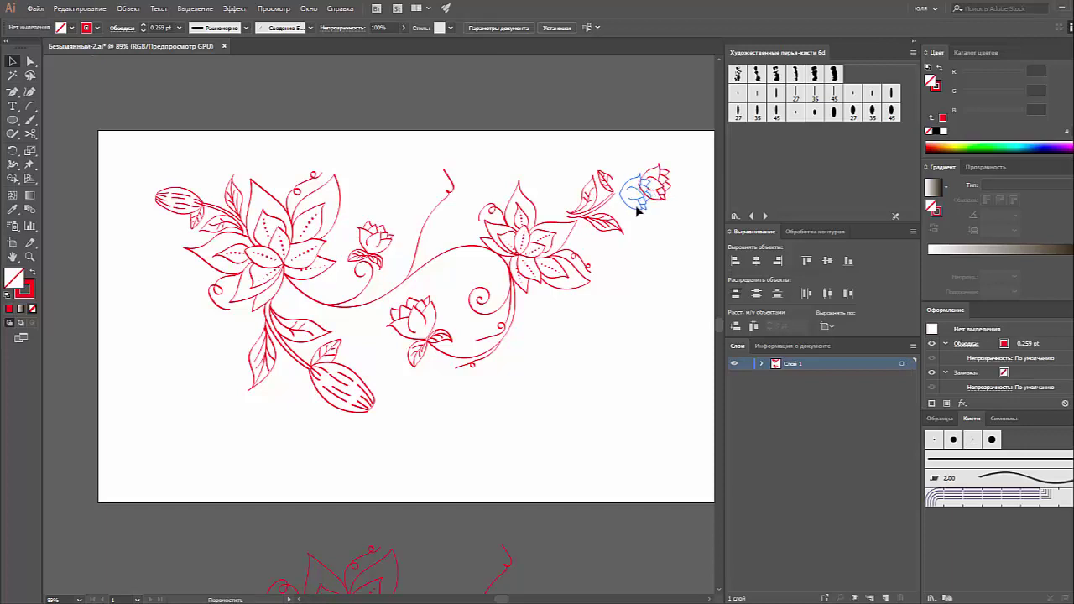
{"action": "left_click", "coordinate": [635, 207]}
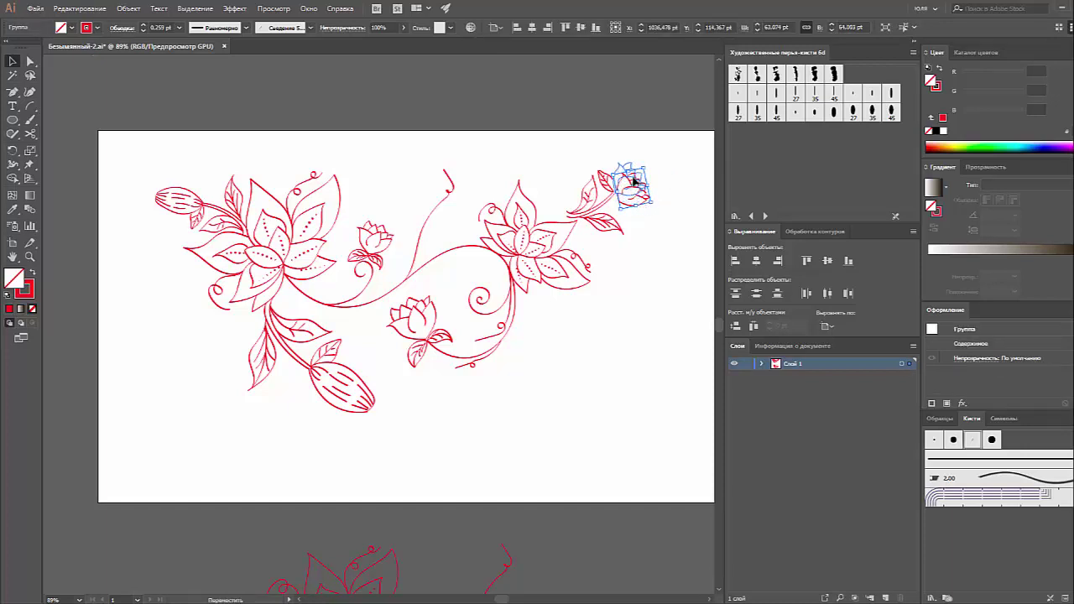
{"action": "left_click", "coordinate": [653, 214]}
- Shrink the bud sprig and set it on top of the right lotus
{"action": "left_click_drag", "start_coordinate": [670, 168], "coordinate": [581, 236]}
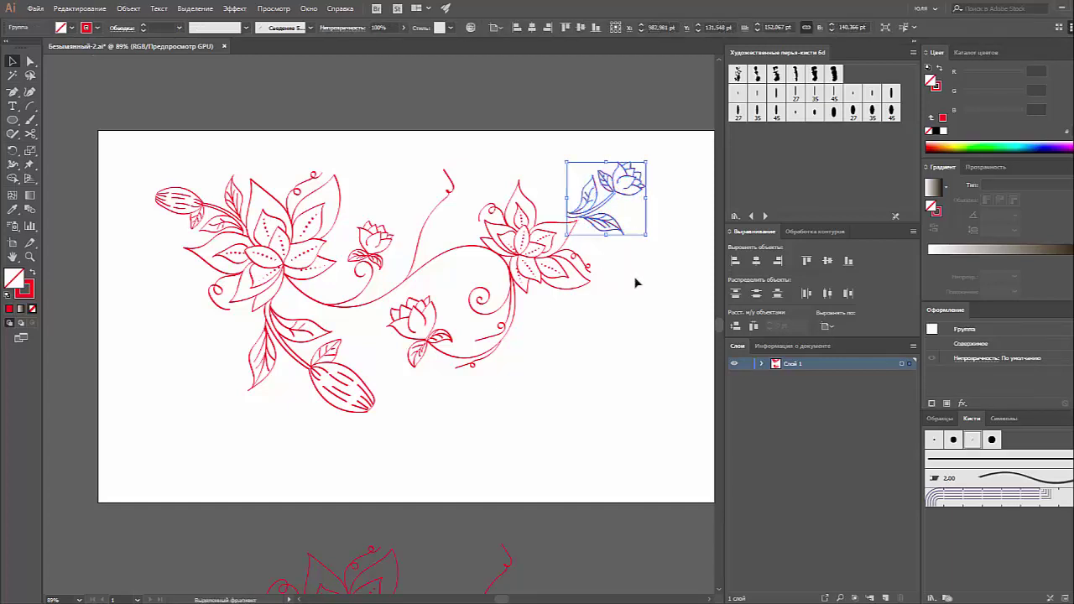
{"action": "left_click", "coordinate": [633, 277]}
{"action": "left_click", "coordinate": [613, 223]}
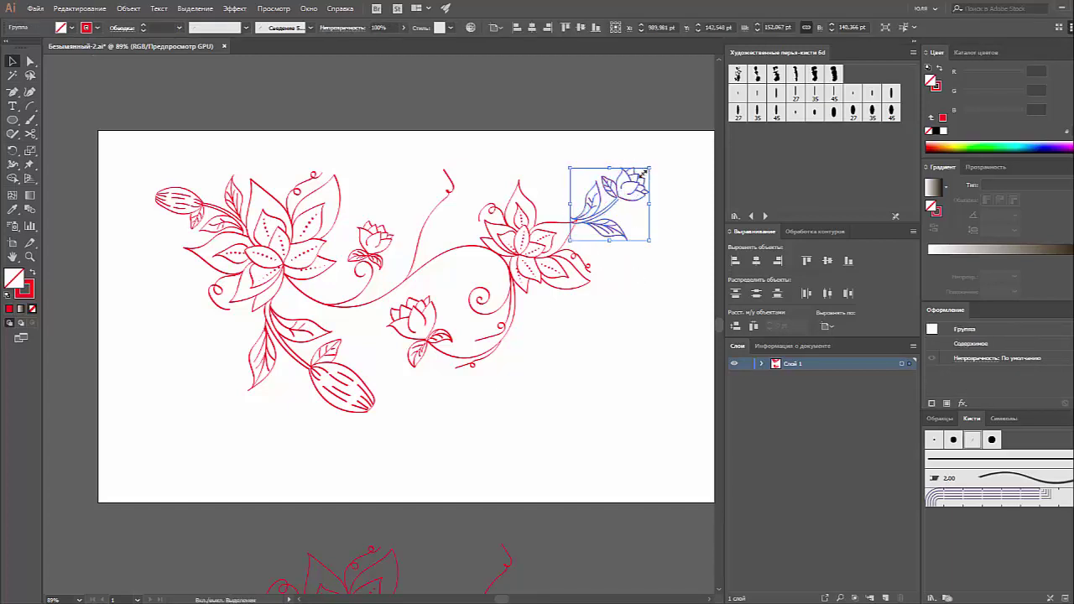
{"action": "mouse_move", "coordinate": [643, 173]}
{"action": "left_mouse_down"}
{"action": "mouse_move", "coordinate": [622, 194]}
{"action": "mouse_move", "coordinate": [550, 215]}
{"action": "left_mouse_up"}
{"action": "left_click", "coordinate": [647, 221]}
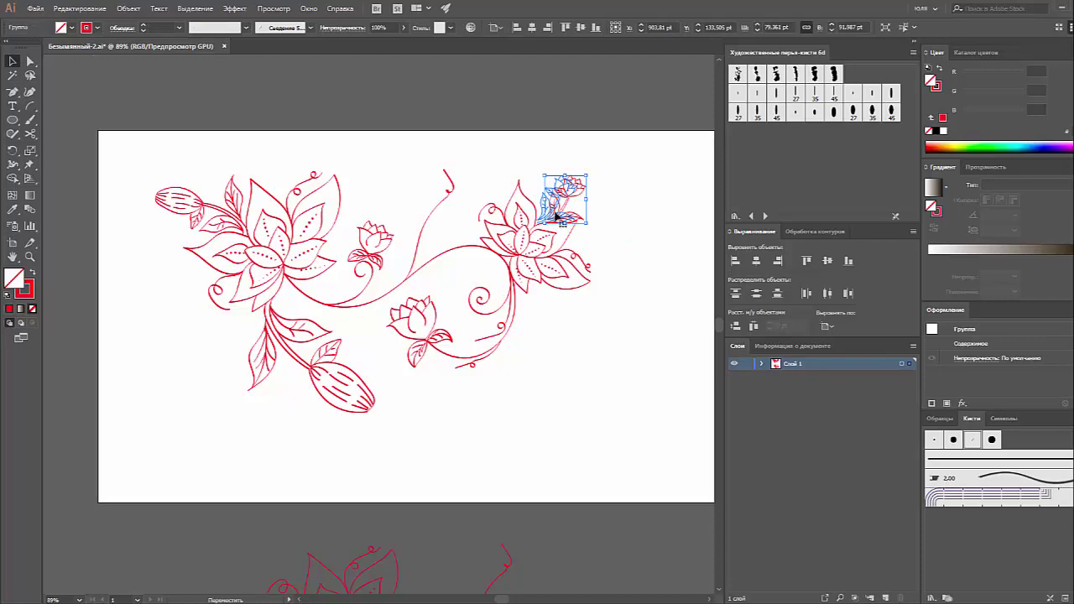
{"action": "left_click", "coordinate": [627, 202]}
{"action": "key", "text": "z"}
{"action": "left_click", "coordinate": [604, 251]}
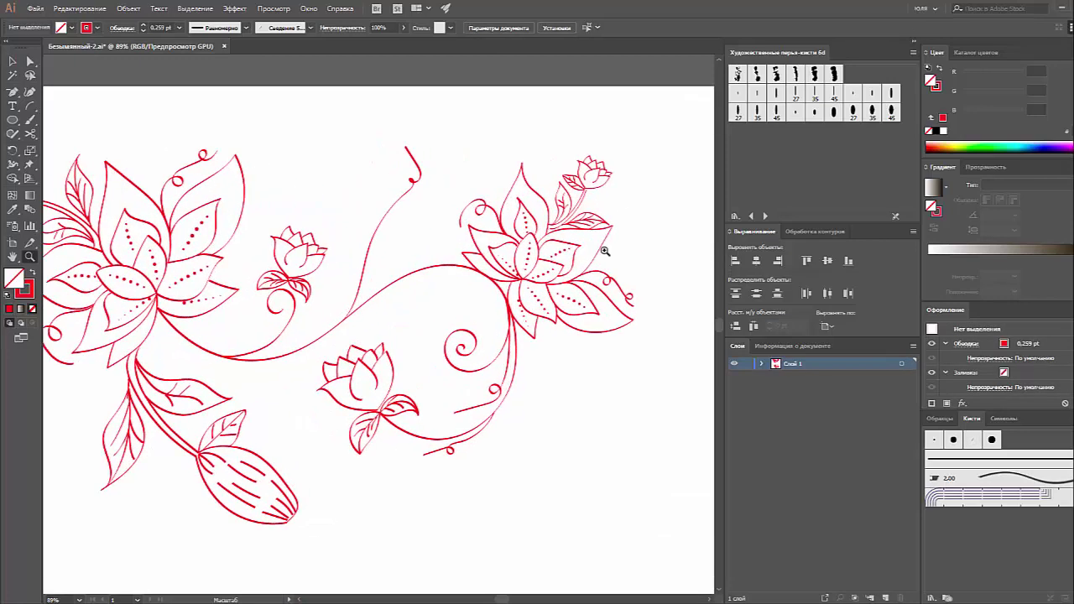
{"action": "left_click_drag", "start_coordinate": [604, 251], "coordinate": [608, 254]}
{"action": "left_click", "coordinate": [583, 247]}
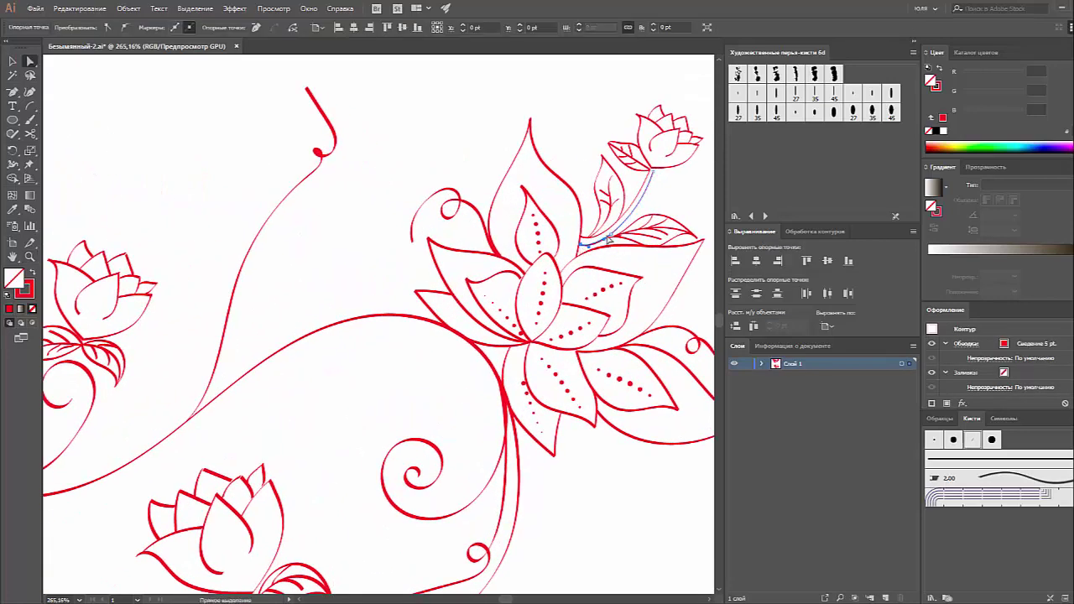
{"action": "left_click", "coordinate": [580, 192]}
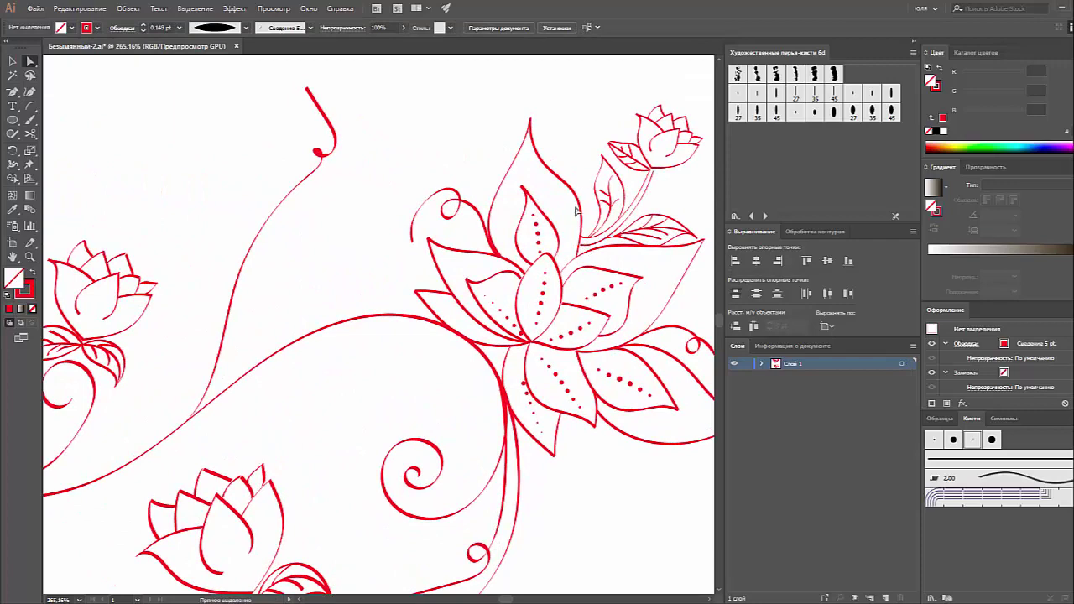
{"action": "left_click", "coordinate": [581, 250]}
{"action": "key", "text": "z"}
{"action": "left_click_drag", "start_coordinate": [577, 239], "coordinate": [667, 291]}
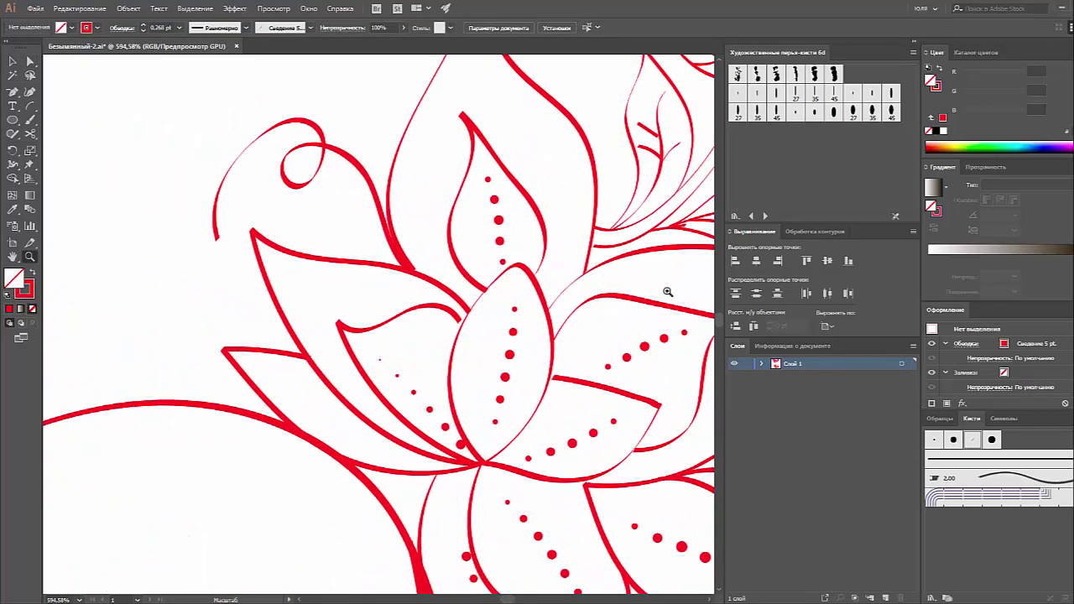
{"action": "left_click", "coordinate": [593, 248]}
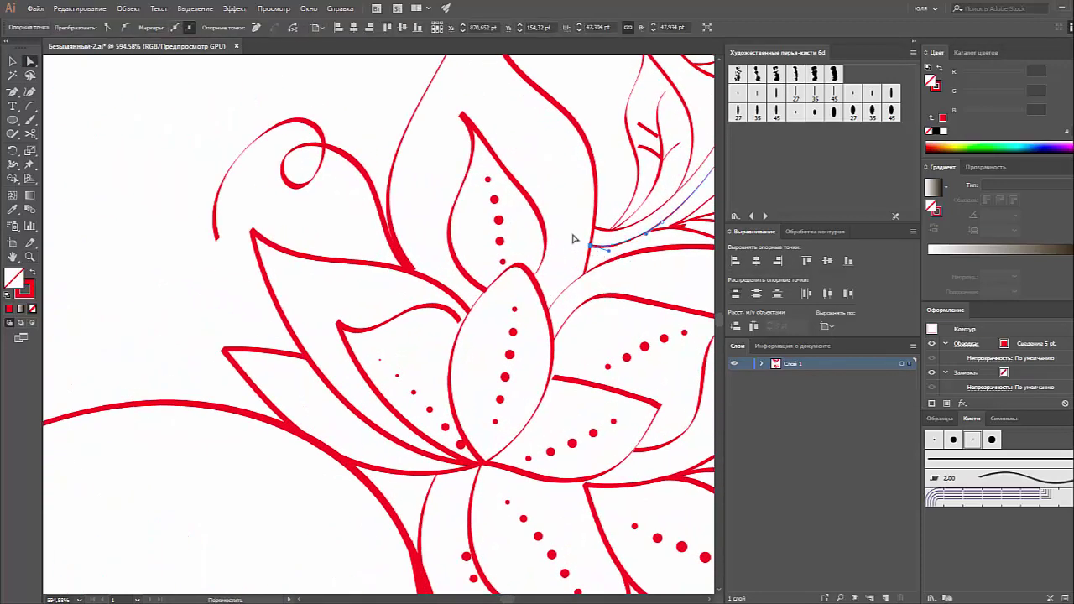
{"action": "left_click", "coordinate": [573, 240]}
{"action": "key", "text": "ctrl+0"}
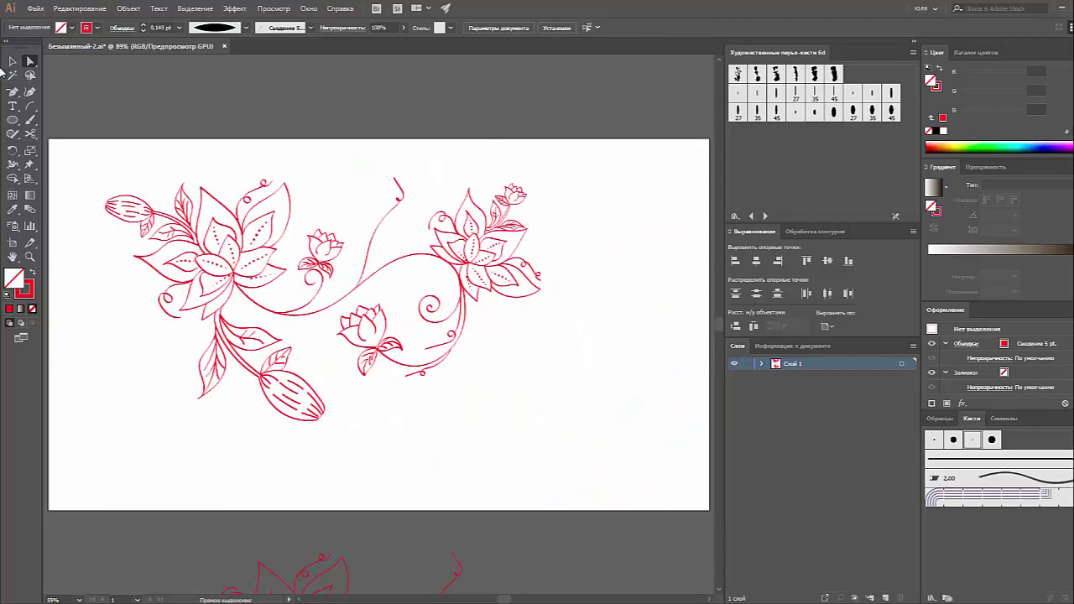
{"action": "key", "text": "ctrl+plus"}
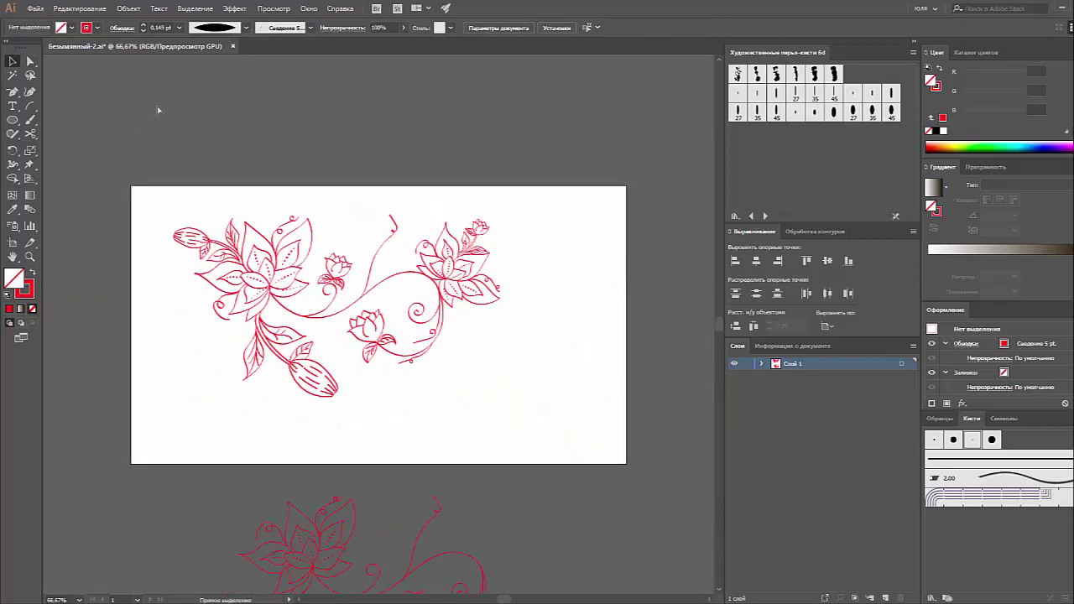
{"action": "key", "text": "ctrl+plus"}
{"action": "key", "text": "ctrl+minus"}
- Duplicate the large left lotus to the lower right, rotate it and nudge it rightward
{"action": "left_click", "coordinate": [269, 292]}
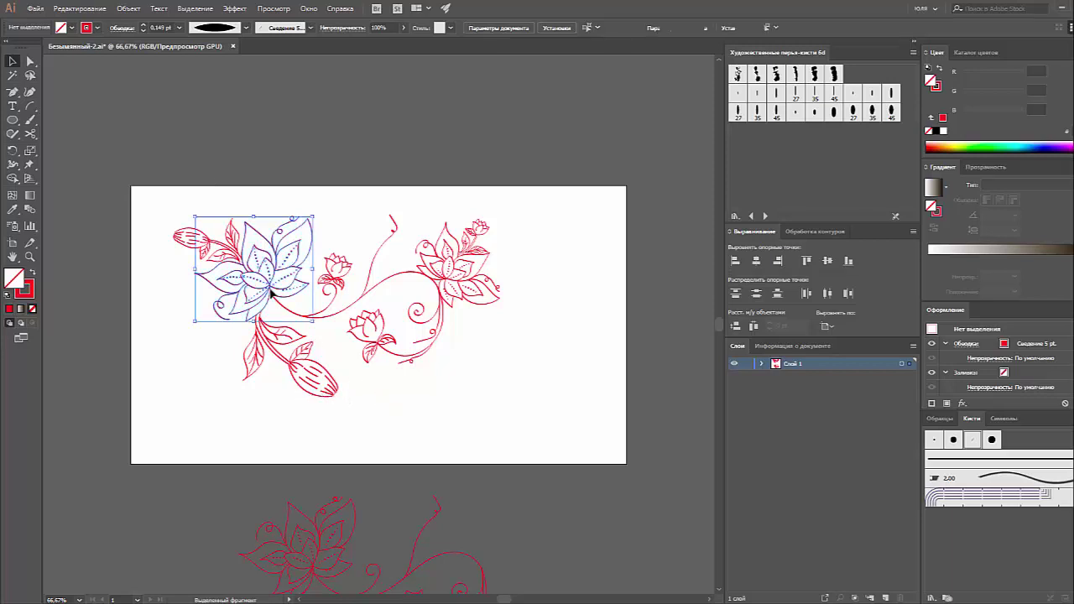
{"action": "left_click_drag", "start_coordinate": [271, 288], "coordinate": [470, 395]}
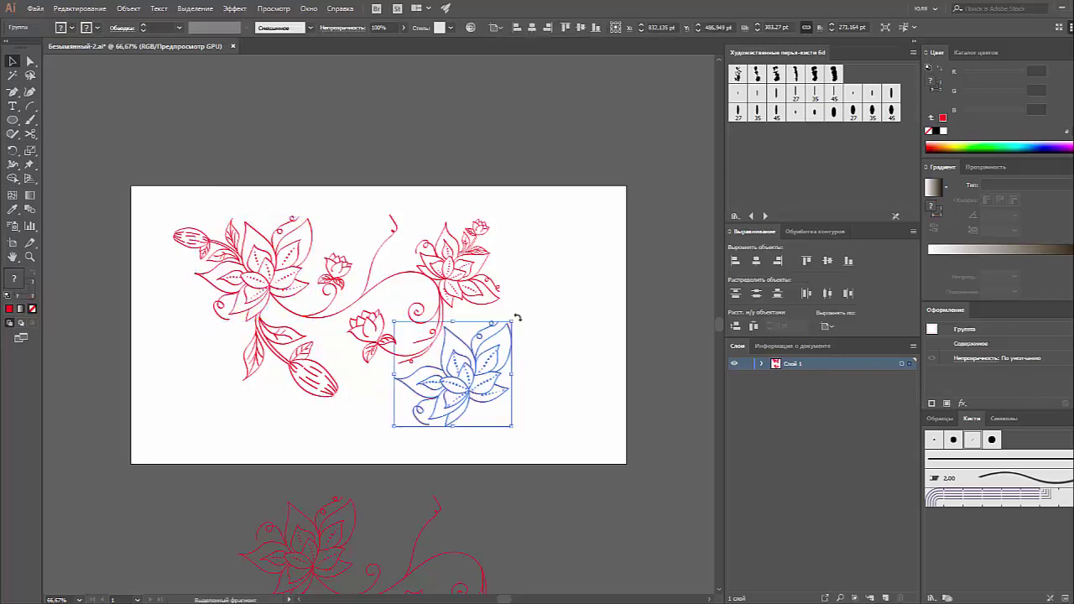
{"action": "left_click_drag", "start_coordinate": [518, 319], "coordinate": [408, 431]}
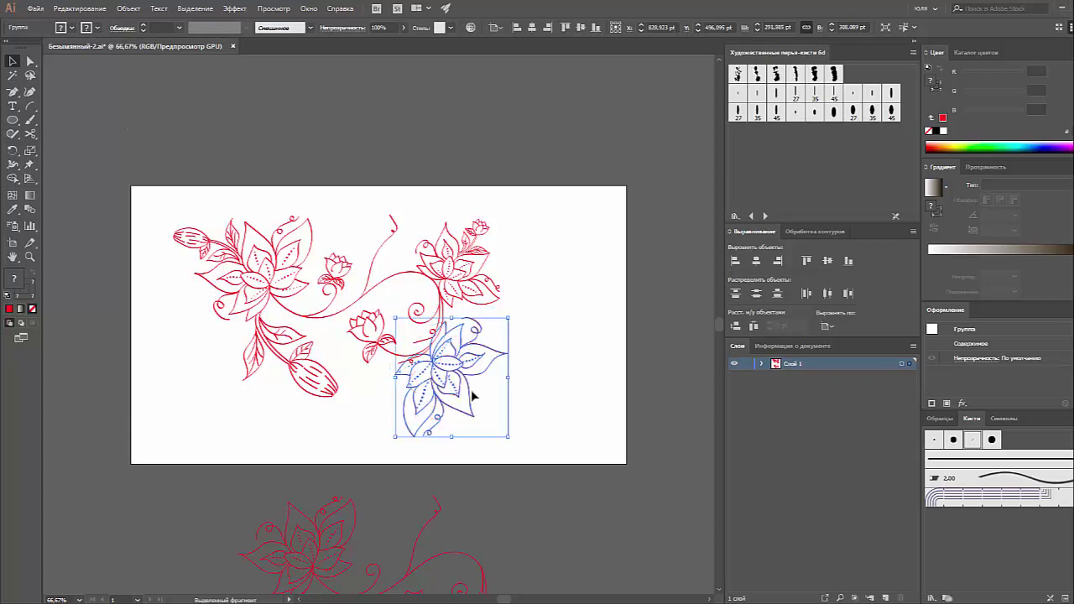
{"action": "left_click", "coordinate": [537, 407]}
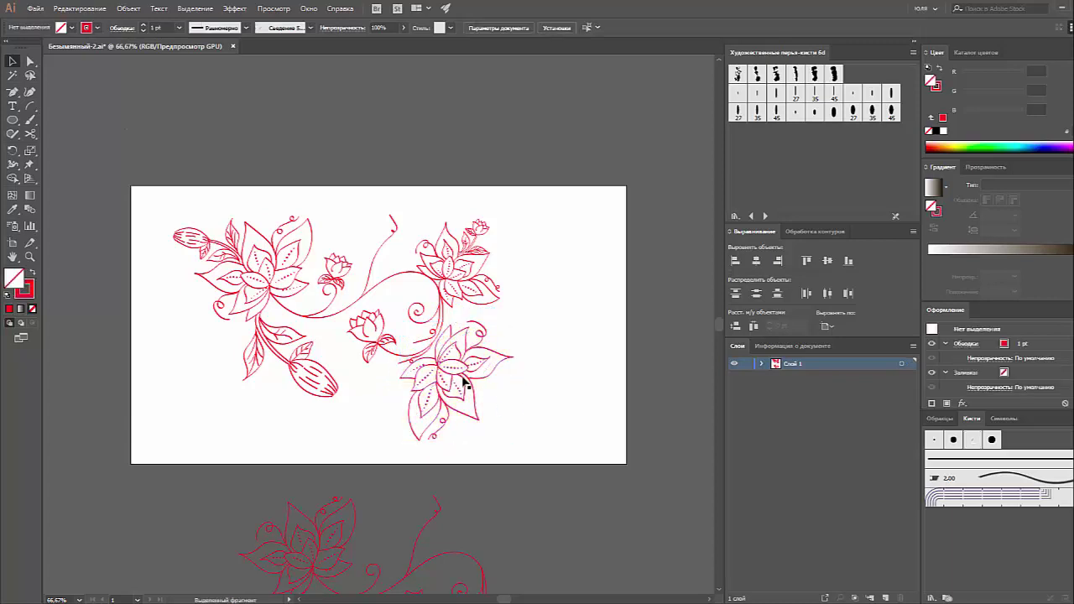
{"action": "left_click_drag", "start_coordinate": [462, 376], "coordinate": [467, 374]}
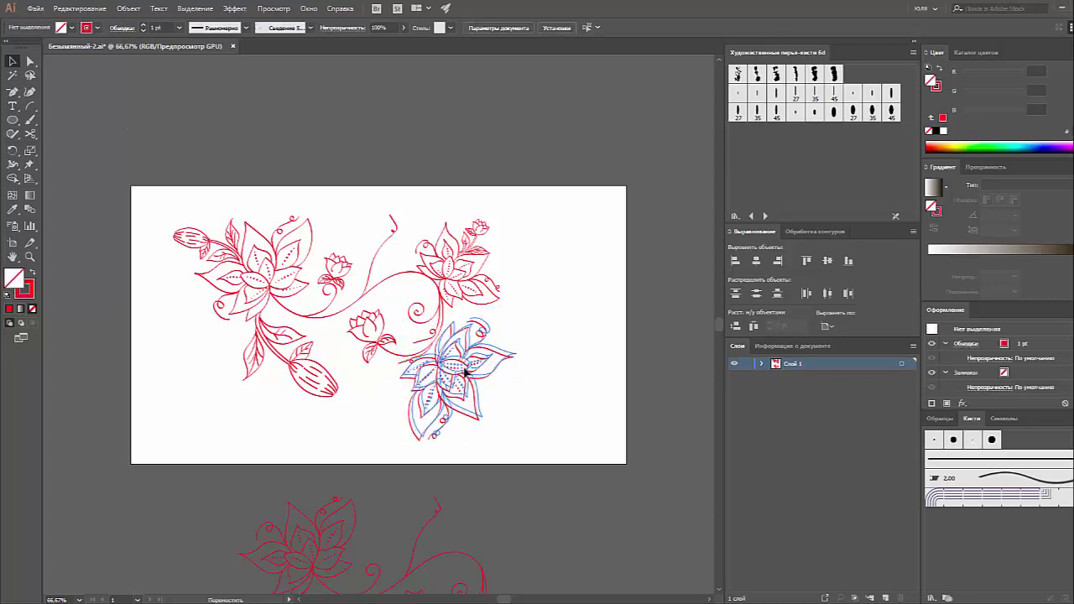
{"action": "left_click", "coordinate": [533, 399]}
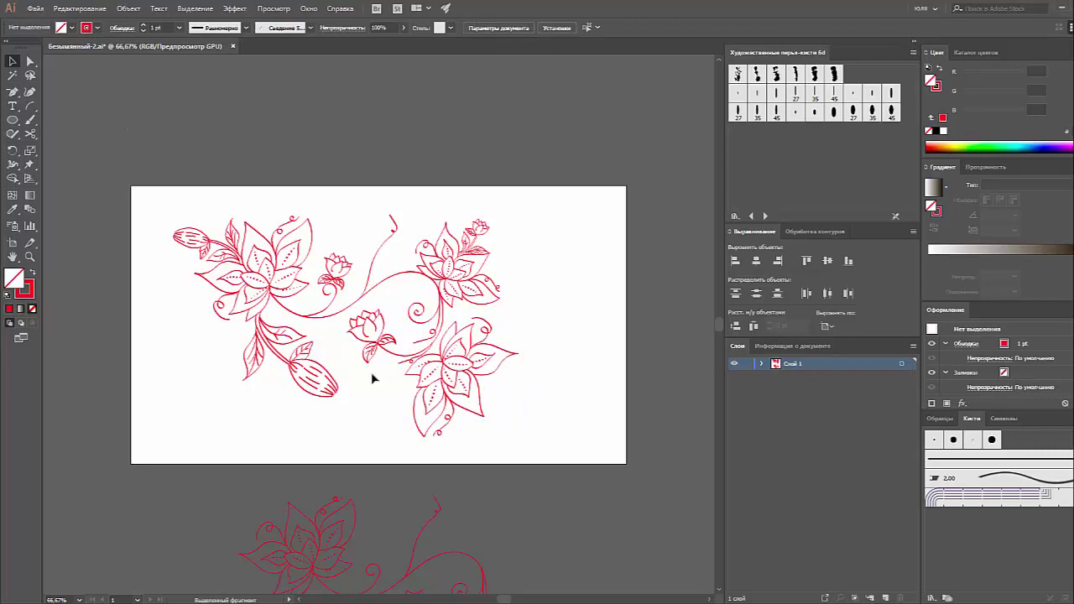
- Copy the bud-and-leaves group up to the top centre of the garland
{"action": "left_click", "coordinate": [298, 375]}
{"action": "mouse_move", "coordinate": [295, 377]}
{"action": "left_mouse_down"}
{"action": "mouse_move", "coordinate": [375, 273]}
{"action": "mouse_move", "coordinate": [367, 174]}
{"action": "left_mouse_up"}
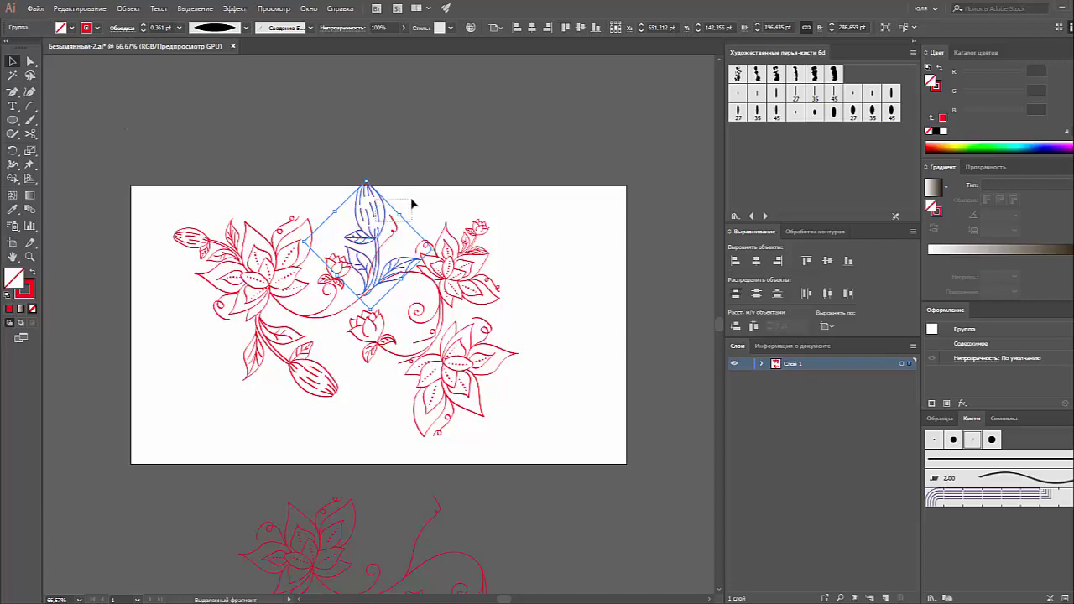
{"action": "left_click", "coordinate": [412, 203]}
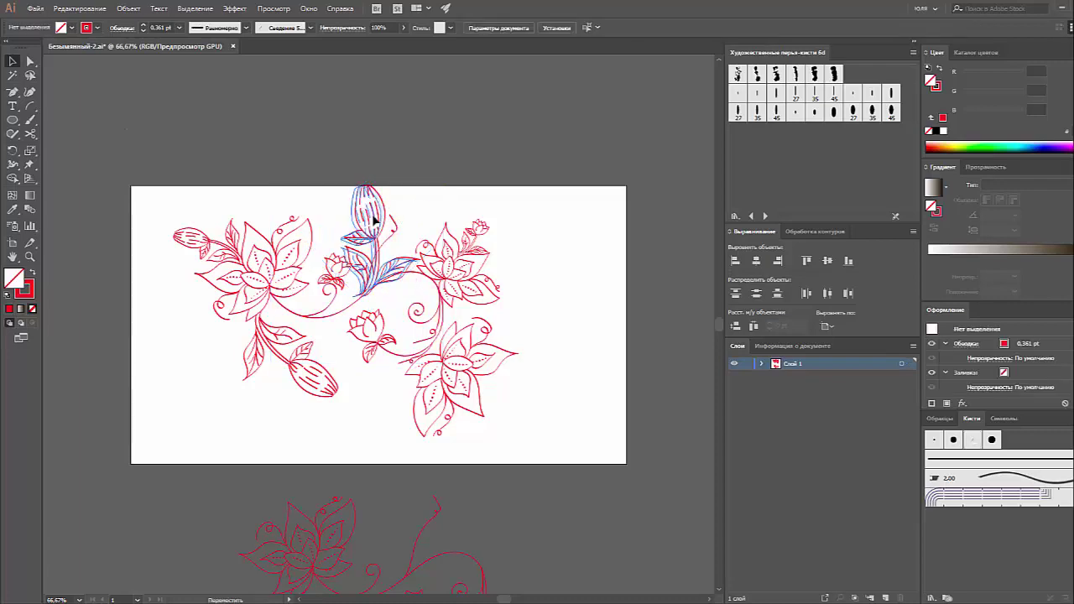
{"action": "left_click", "coordinate": [376, 245]}
{"action": "key", "text": "z"}
{"action": "left_click", "coordinate": [406, 275]}
- Rotate the copied leaf sprig clockwise and move it onto the stem
{"action": "left_click_drag", "start_coordinate": [407, 275], "coordinate": [572, 181]}
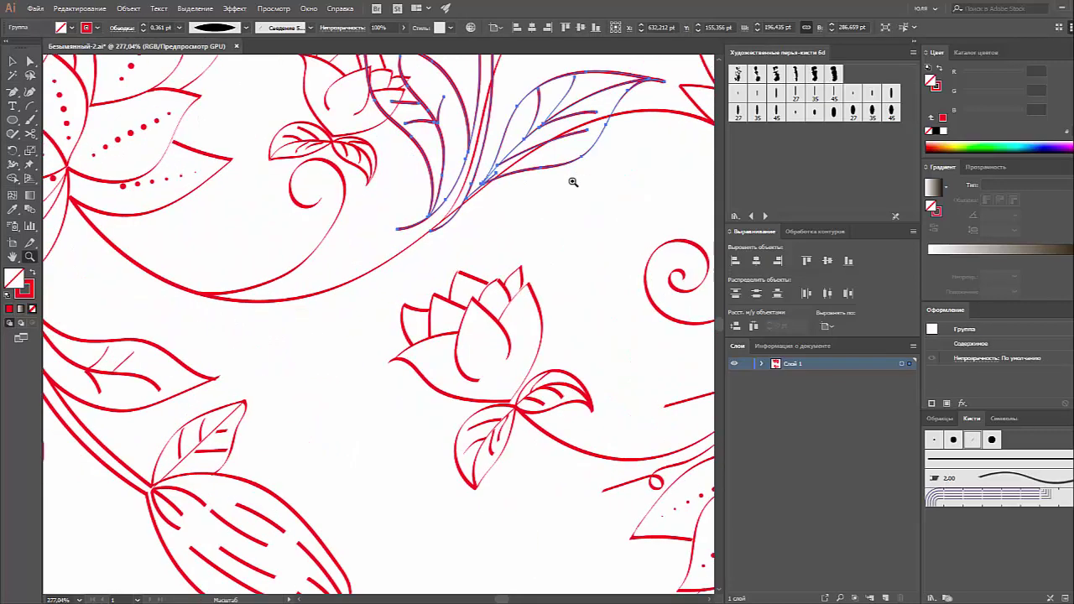
{"action": "key", "text": "v"}
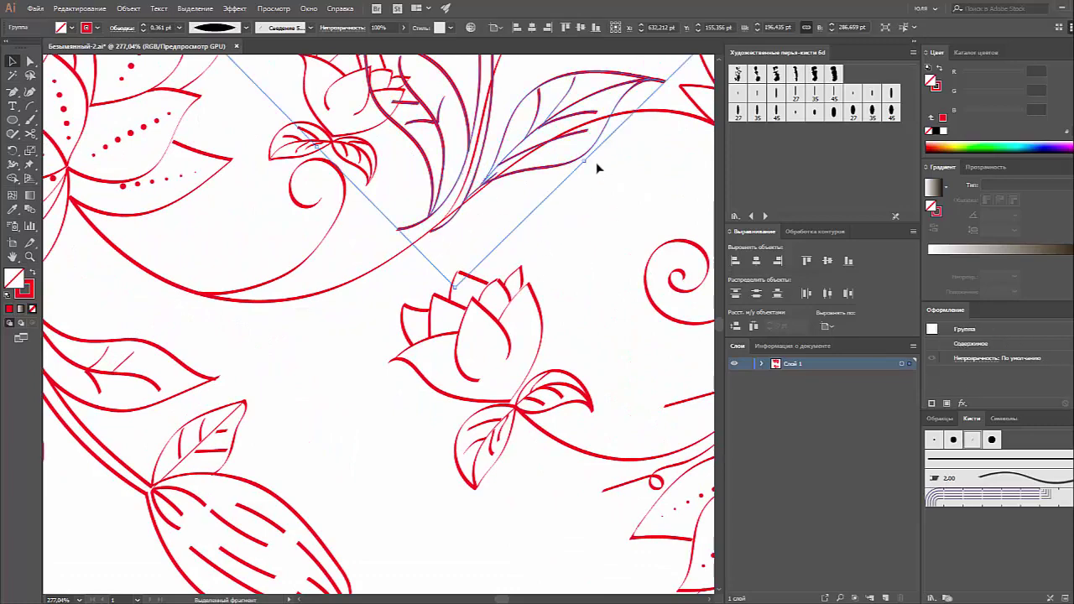
{"action": "left_click_drag", "start_coordinate": [593, 159], "coordinate": [587, 185]}
{"action": "left_click", "coordinate": [494, 220]}
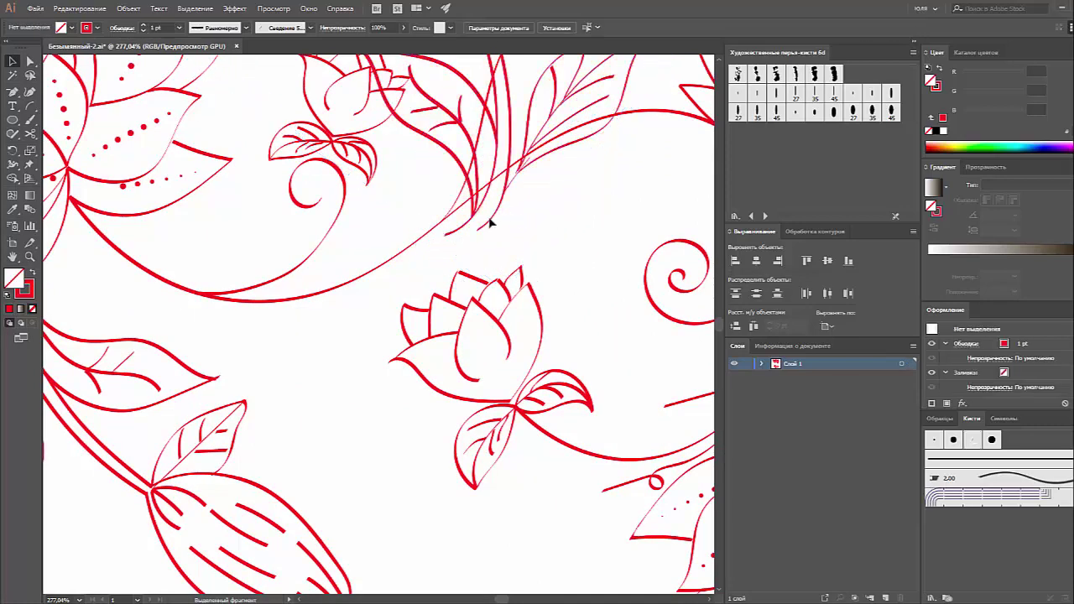
{"action": "left_click_drag", "start_coordinate": [493, 220], "coordinate": [465, 209]}
- Select the sprig stem's end anchor to check where it joins the stem
{"action": "key", "text": "a"}
{"action": "left_click", "coordinate": [419, 220]}
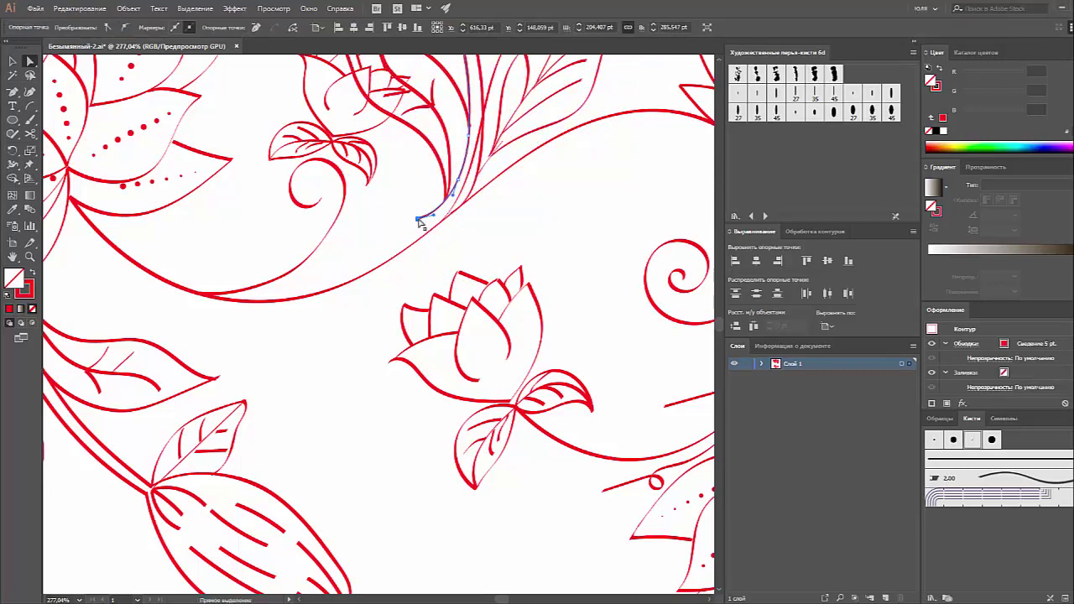
{"action": "left_click", "coordinate": [407, 250]}
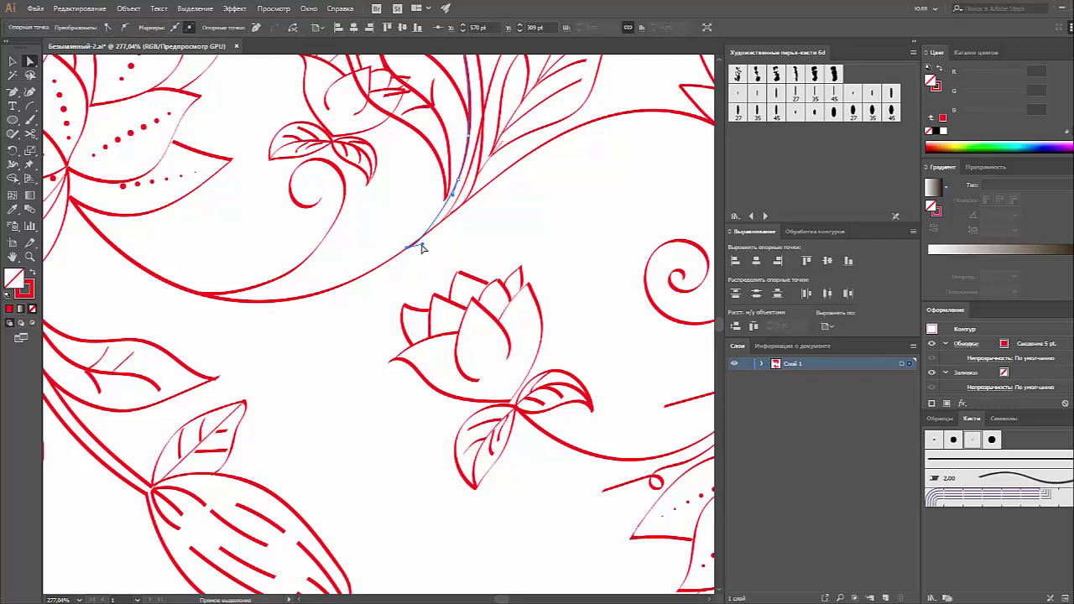
{"action": "left_click", "coordinate": [475, 219]}
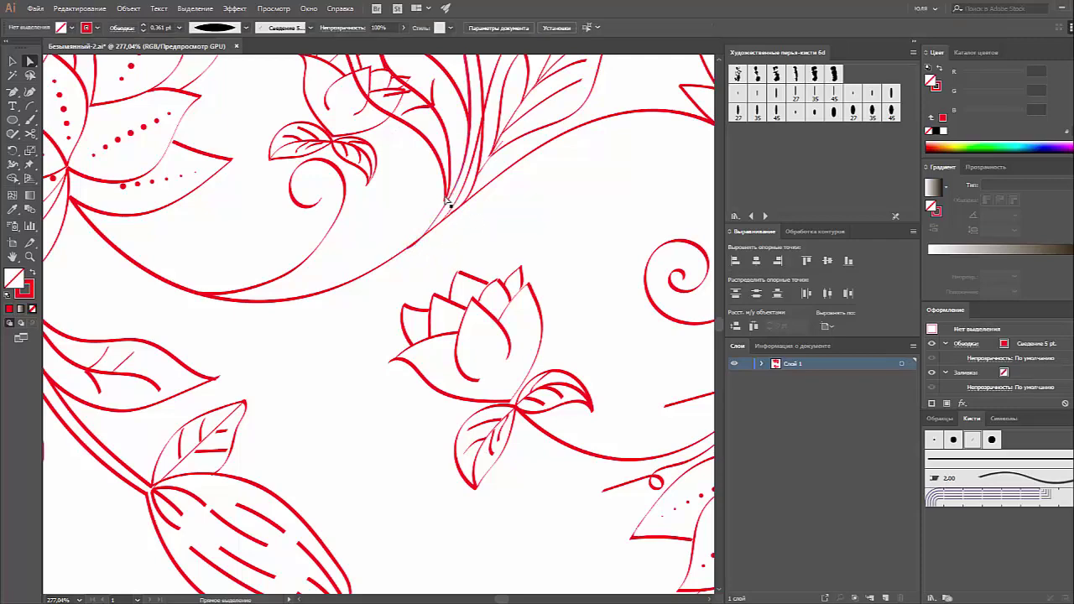
- Drag the thin curved stem's lower end under the small bud onto the main stem
{"action": "key", "text": "v"}
{"action": "left_click_drag", "start_coordinate": [494, 233], "coordinate": [386, 332]}
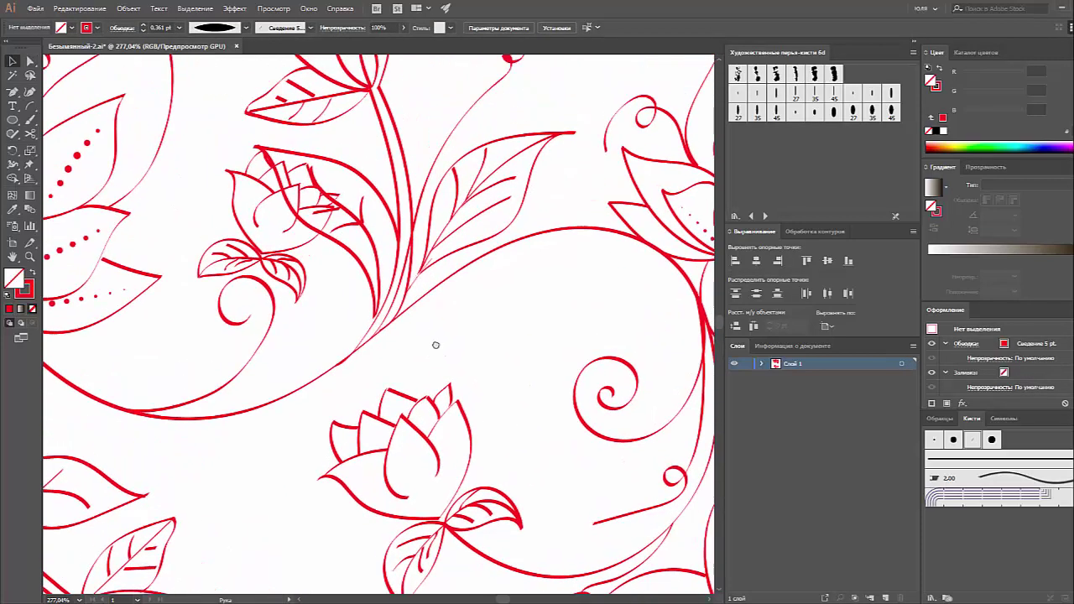
{"action": "key", "text": "a"}
{"action": "left_click", "coordinate": [375, 327]}
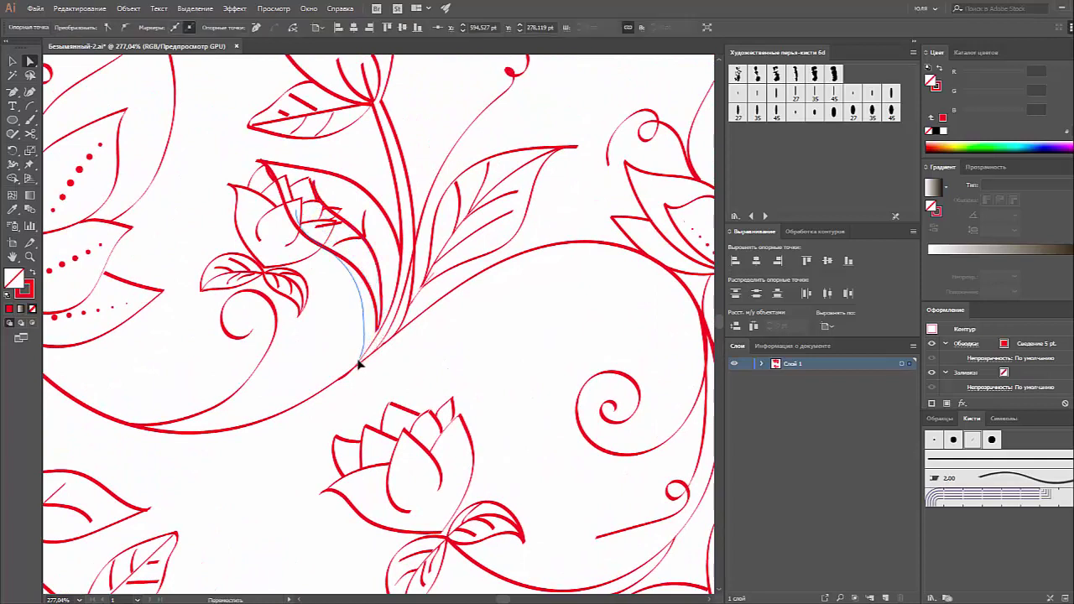
{"action": "left_click", "coordinate": [375, 329]}
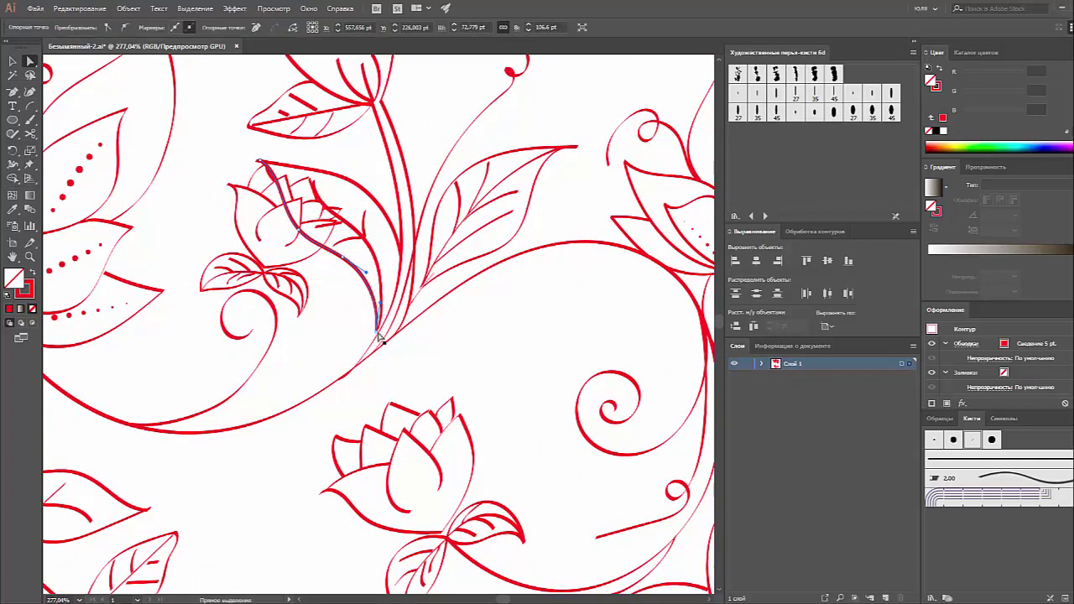
{"action": "left_click_drag", "start_coordinate": [375, 330], "coordinate": [357, 362]}
{"action": "left_click", "coordinate": [359, 340]}
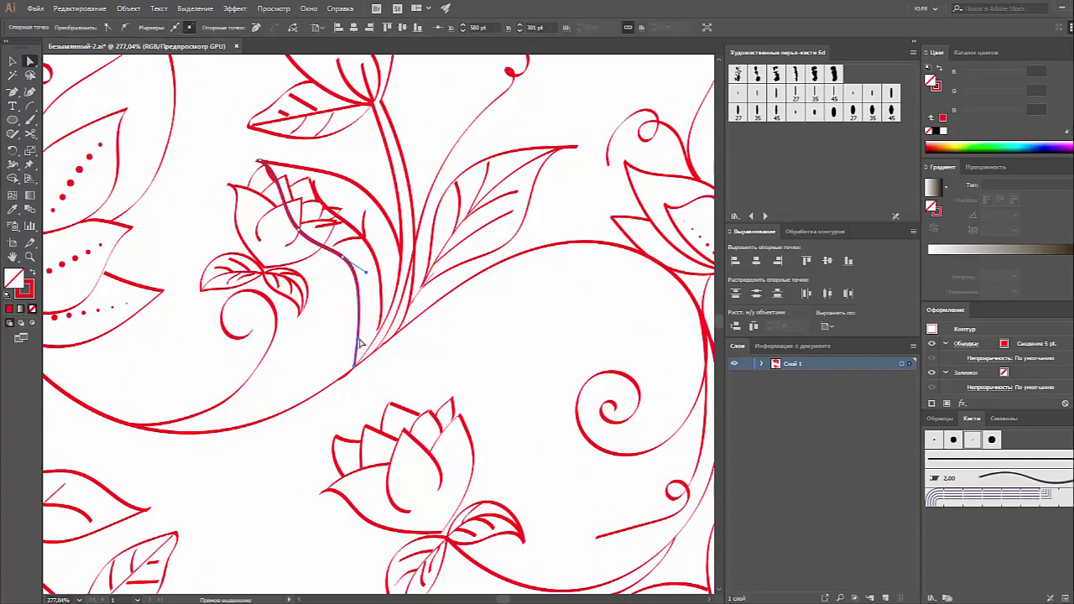
{"action": "left_click", "coordinate": [437, 350]}
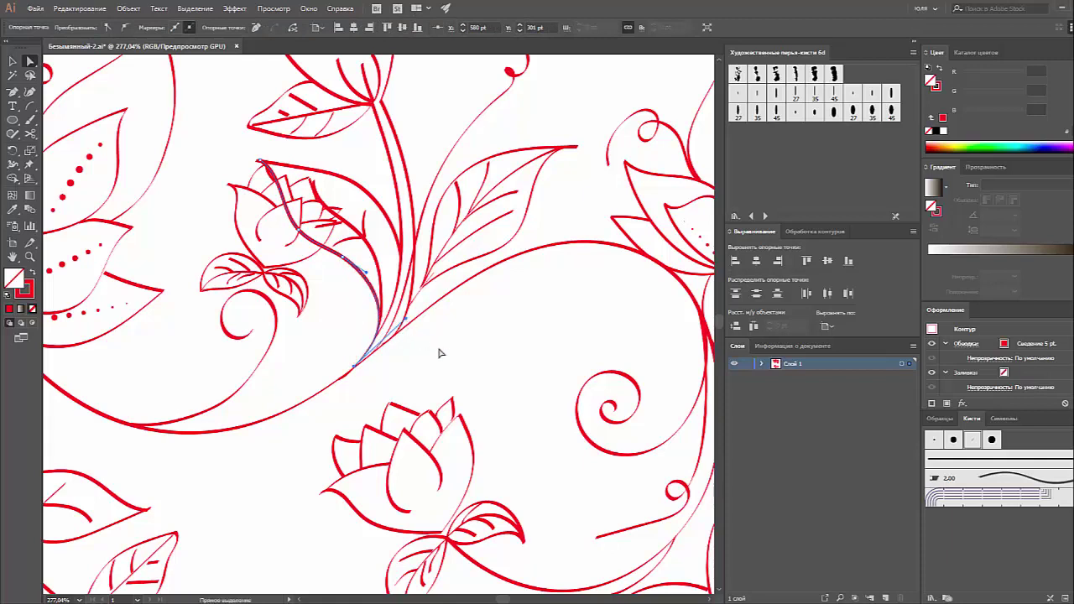
{"action": "key", "text": "ctrl+0"}
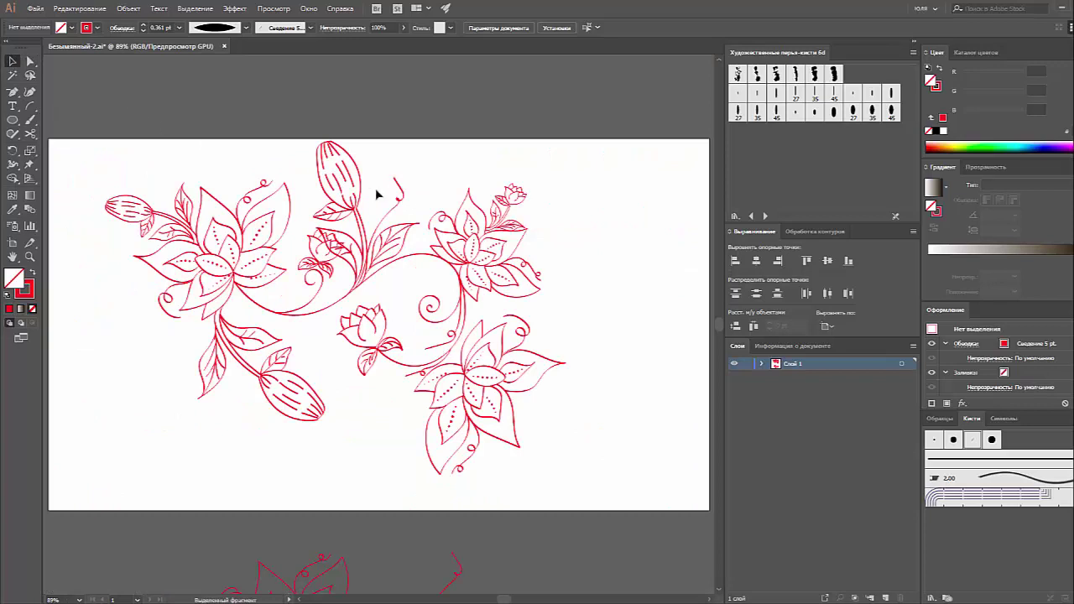
- Move the small flower above the artboard and rotate the bud-and-stem group more upright
{"action": "left_click_drag", "start_coordinate": [424, 124], "coordinate": [439, 107]}
{"action": "left_click", "coordinate": [327, 151]}
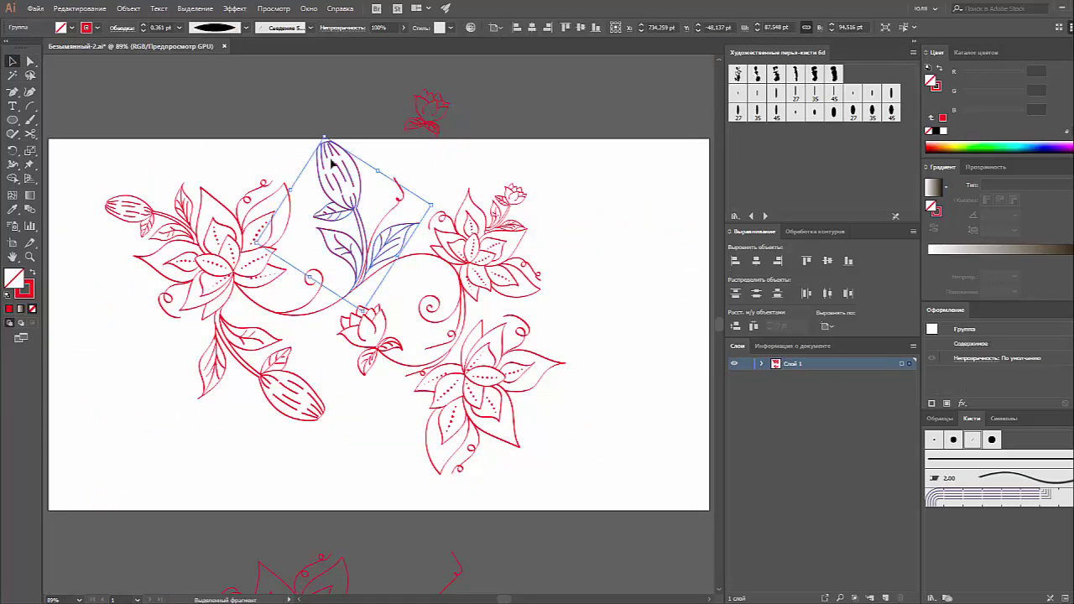
{"action": "left_click_drag", "start_coordinate": [328, 151], "coordinate": [329, 165]}
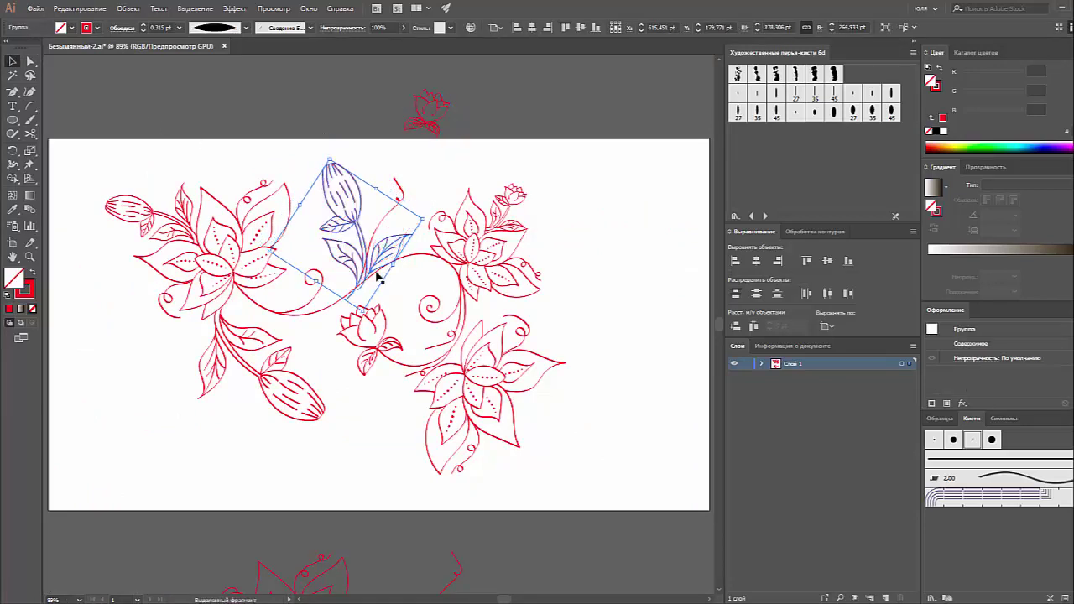
{"action": "left_click", "coordinate": [371, 222]}
{"action": "left_click", "coordinate": [387, 218]}
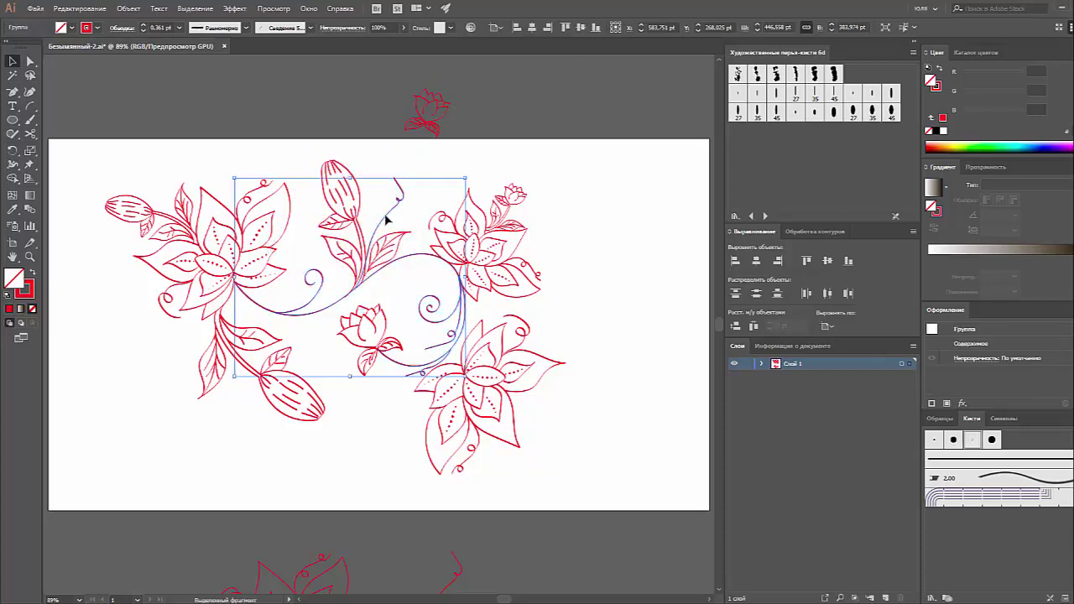
{"action": "left_click", "coordinate": [366, 207]}
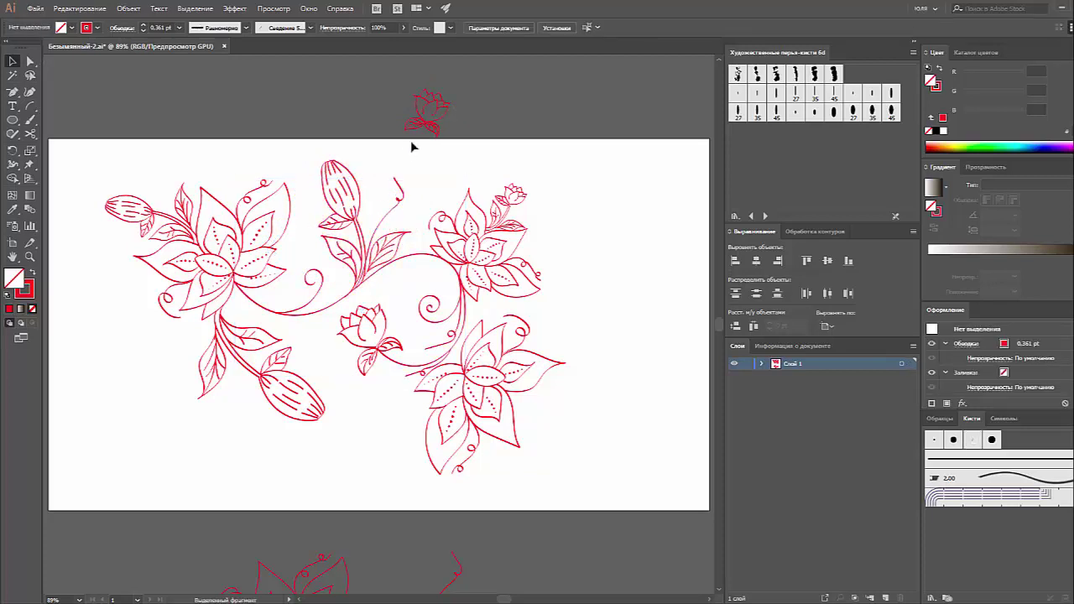
- Place a small bud and a rotated leaf onto the central swirl stem, then select the stray top-left leaf
{"action": "left_click_drag", "start_coordinate": [422, 126], "coordinate": [442, 281]}
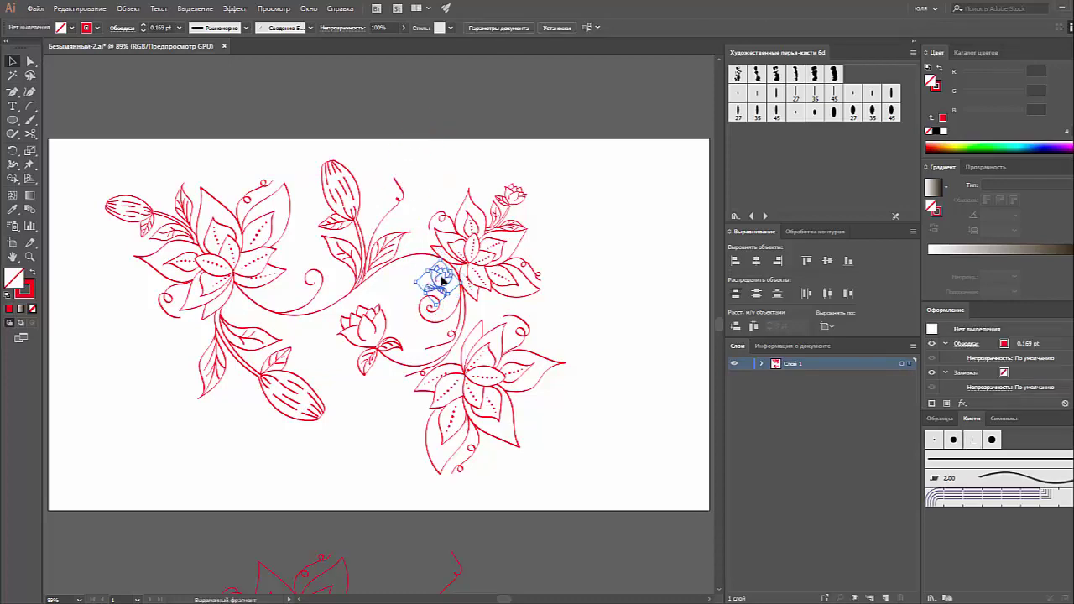
{"action": "mouse_move", "coordinate": [172, 216]}
{"action": "left_mouse_down"}
{"action": "mouse_move", "coordinate": [202, 135]}
{"action": "mouse_move", "coordinate": [304, 247]}
{"action": "left_mouse_up"}
{"action": "scroll", "coordinate": [304, 247], "scroll_direction": "up", "scroll_amount": 5}
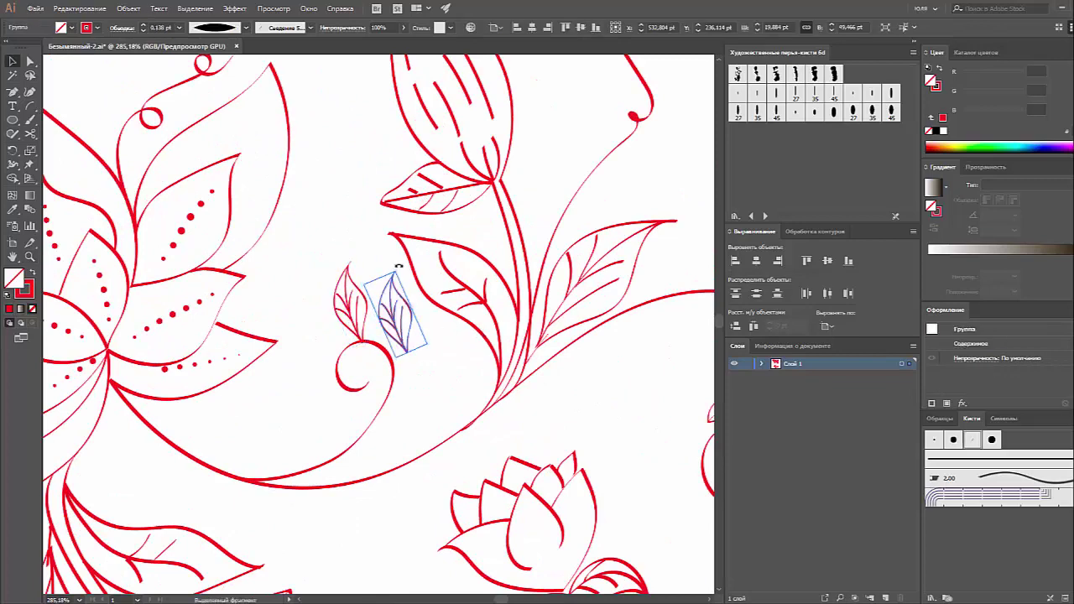
{"action": "left_click_drag", "start_coordinate": [398, 265], "coordinate": [412, 308]}
{"action": "scroll", "coordinate": [412, 343], "scroll_direction": "down", "scroll_amount": 5}
{"action": "mouse_move", "coordinate": [311, 251]}
{"action": "left_mouse_down"}
{"action": "mouse_move", "coordinate": [403, 373]}
{"action": "mouse_move", "coordinate": [391, 372]}
{"action": "mouse_move", "coordinate": [413, 195]}
{"action": "left_mouse_up"}
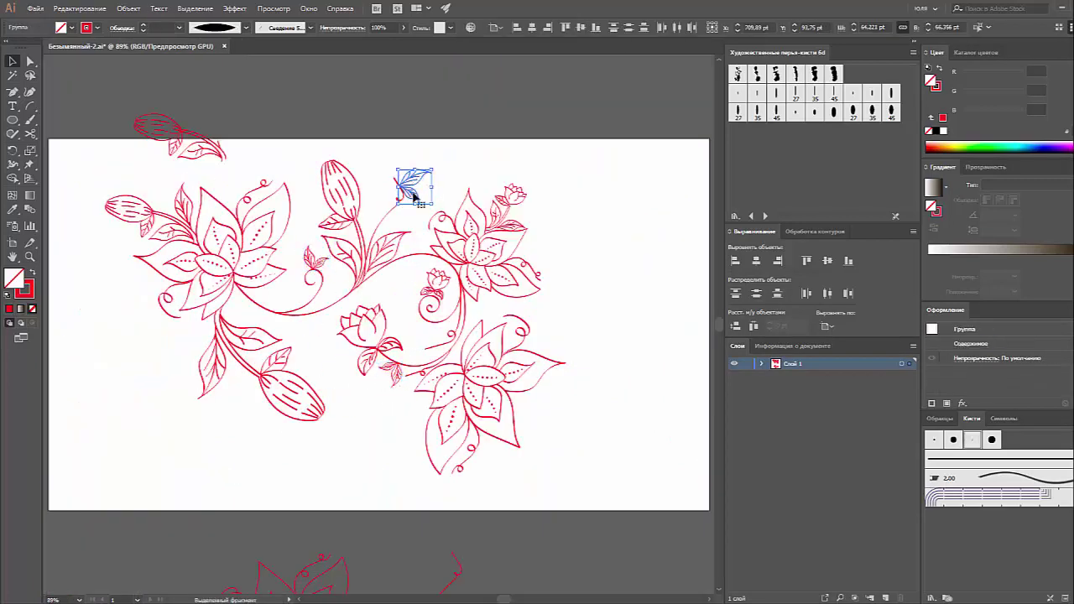
{"action": "left_click", "coordinate": [453, 197]}
{"action": "left_click_drag", "start_coordinate": [120, 170], "coordinate": [120, 170]}
- Delete the stray leaf and re-centre all the artwork on the page by cutting and pasting it
{"action": "key", "text": "Delete"}
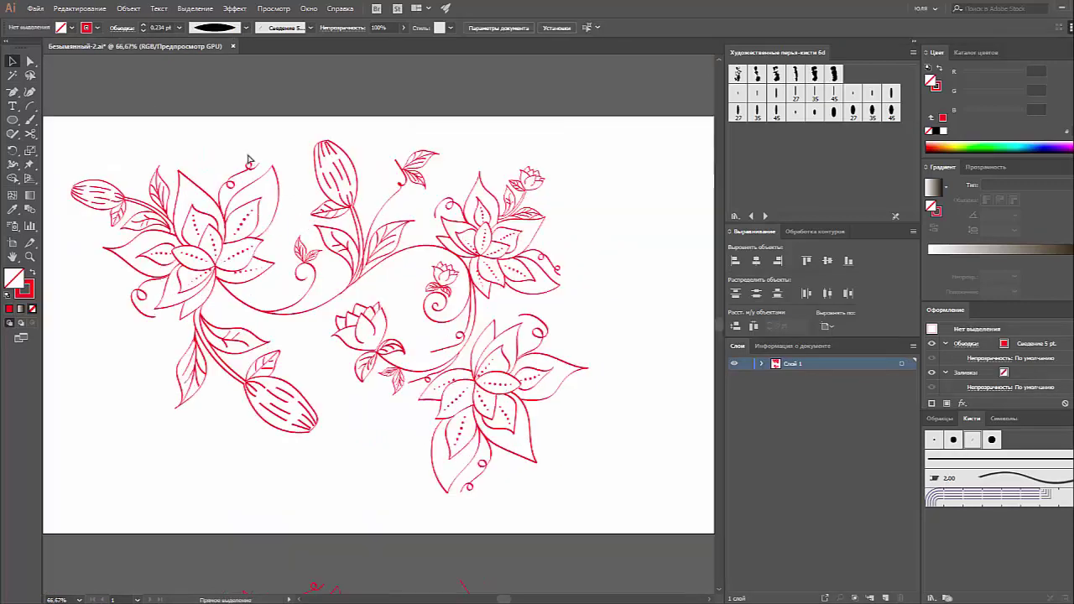
{"action": "key", "text": "ctrl+minus"}
{"action": "left_click", "coordinate": [419, 364]}
{"action": "key", "text": "ctrl+a"}
{"action": "key", "text": "ctrl+x"}
{"action": "key", "text": "ctrl+v"}
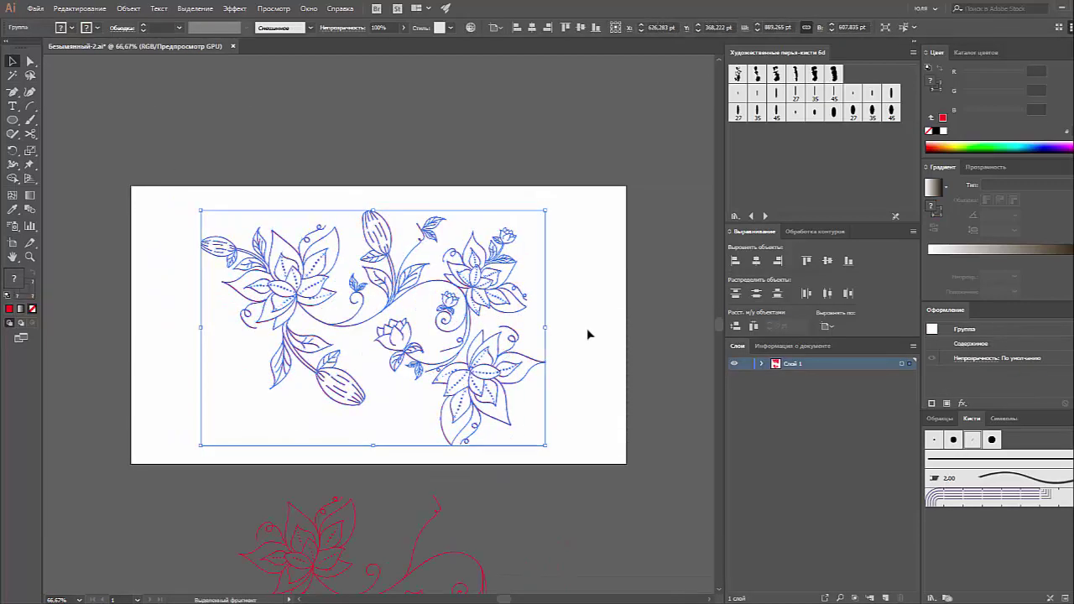
{"action": "left_click", "coordinate": [575, 324]}
{"action": "key", "text": "ctrl+a"}
- Isolate the upper-right flower group from its context menu, then exit and undo
{"action": "left_click", "coordinate": [491, 276]}
{"action": "right_click", "coordinate": [491, 276]}
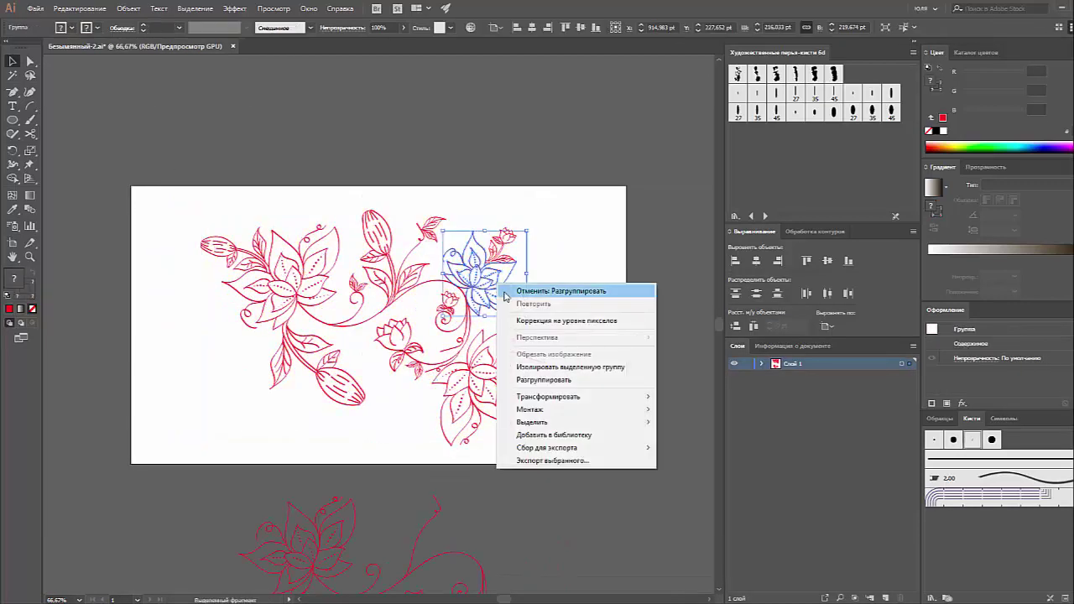
{"action": "left_click", "coordinate": [575, 367]}
{"action": "key", "text": "Escape"}
{"action": "left_click", "coordinate": [510, 270]}
{"action": "key", "text": "ctrl+z"}
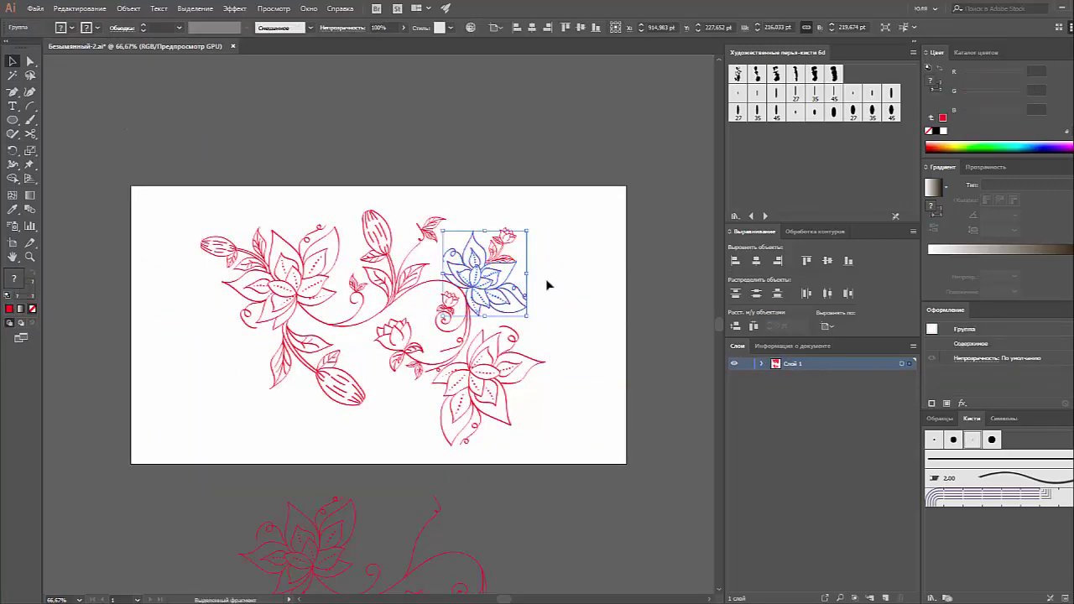
{"action": "left_click", "coordinate": [545, 279]}
- Enter and leave isolation mode for the upper-right, lower-right and left flower groups
{"action": "double_click", "coordinate": [482, 269]}
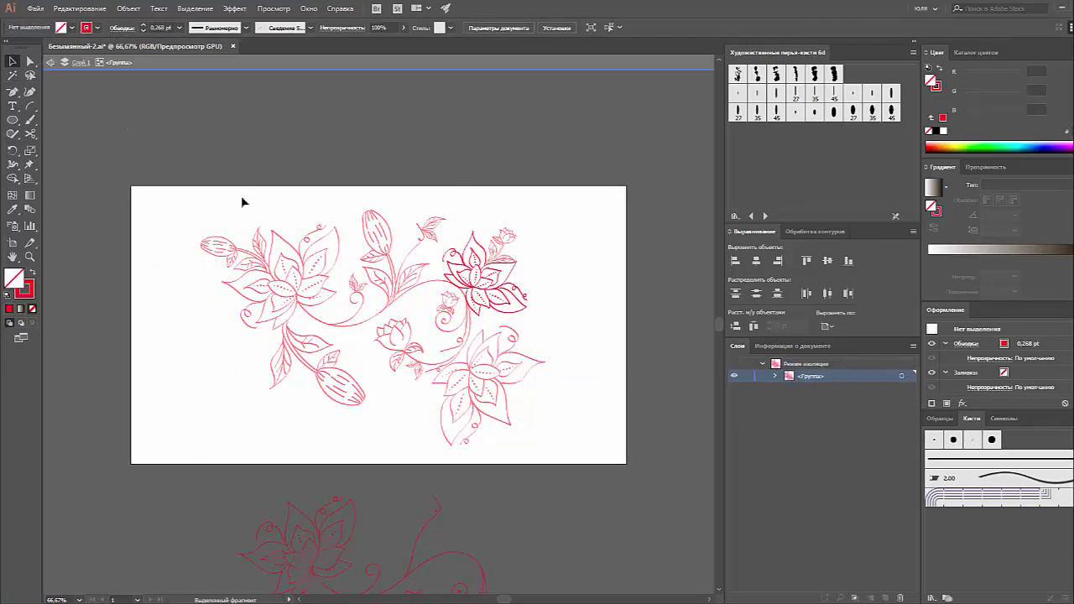
{"action": "key", "text": "Escape"}
{"action": "double_click", "coordinate": [487, 378]}
{"action": "key", "text": "Escape"}
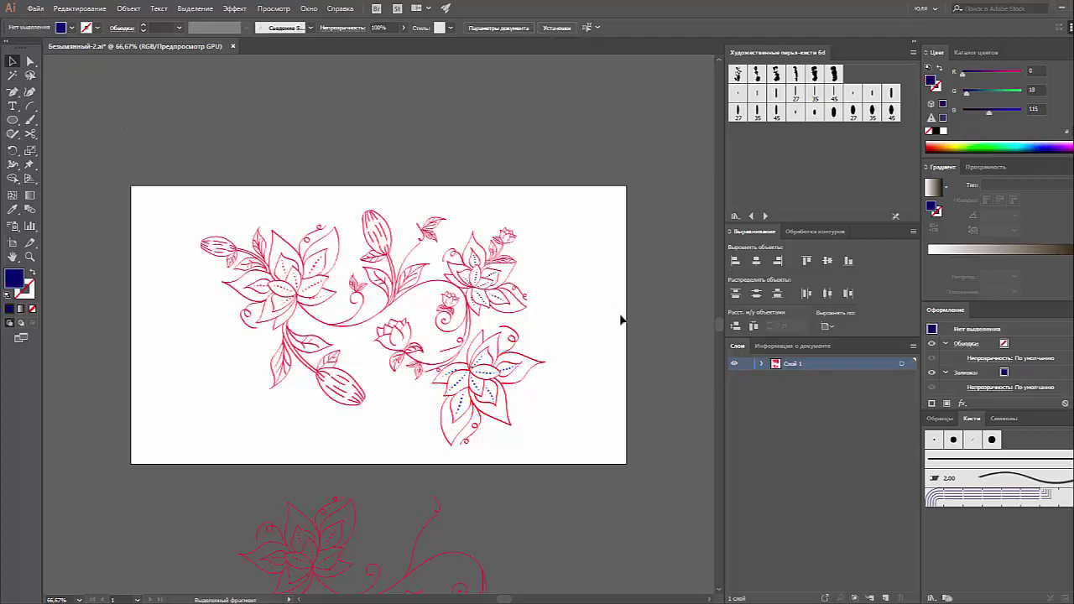
{"action": "left_click", "coordinate": [290, 293]}
{"action": "double_click", "coordinate": [289, 293]}
{"action": "key", "text": "Escape"}
- Select all the blue-filled flower-centre dots with the Magic Wand, then select all the artwork
{"action": "left_click", "coordinate": [14, 76]}
{"action": "left_click", "coordinate": [293, 277]}
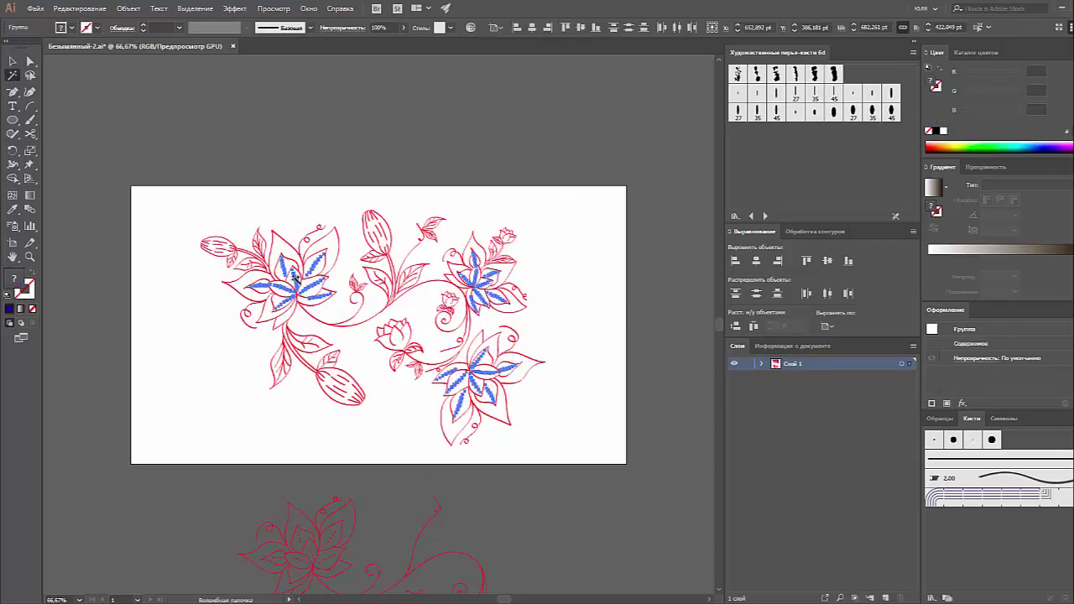
{"action": "key", "text": "Delete"}
{"action": "key", "text": "v"}
{"action": "key", "text": "ctrl+a"}
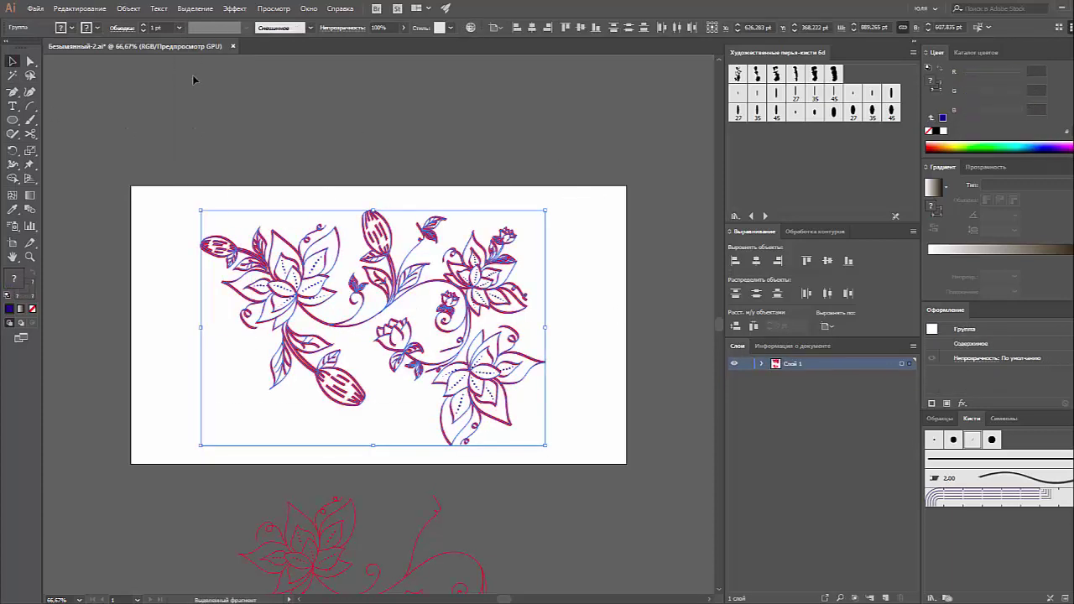
- Marquee-select the whole garland and set its stroke weight to 0.25 pt
{"action": "left_click", "coordinate": [184, 141]}
{"action": "left_click_drag", "start_coordinate": [159, 187], "coordinate": [607, 464]}
{"action": "left_click", "coordinate": [178, 27]}
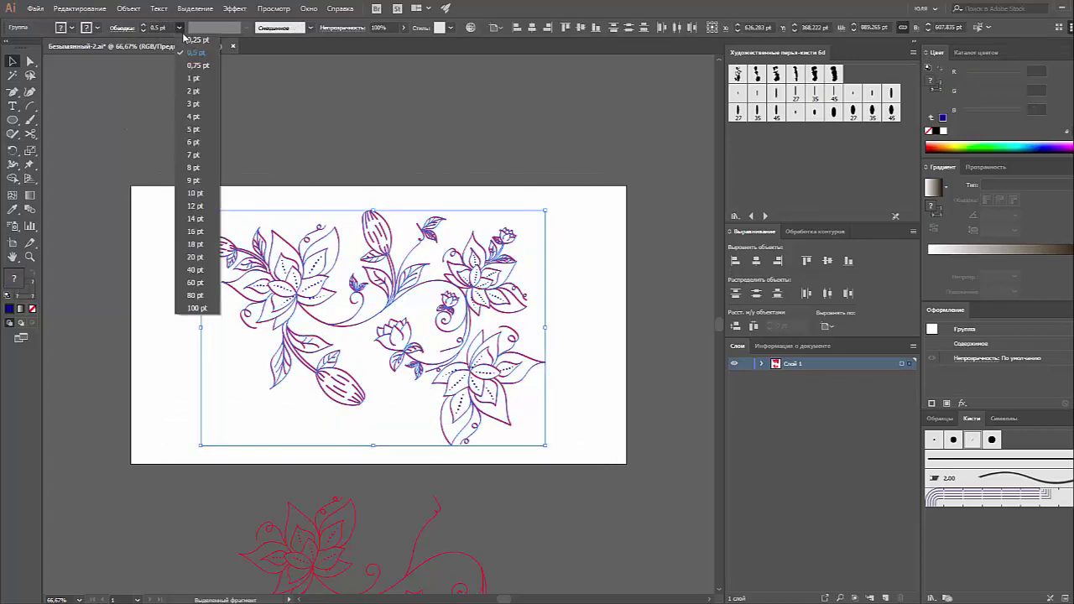
{"action": "left_click", "coordinate": [235, 109]}
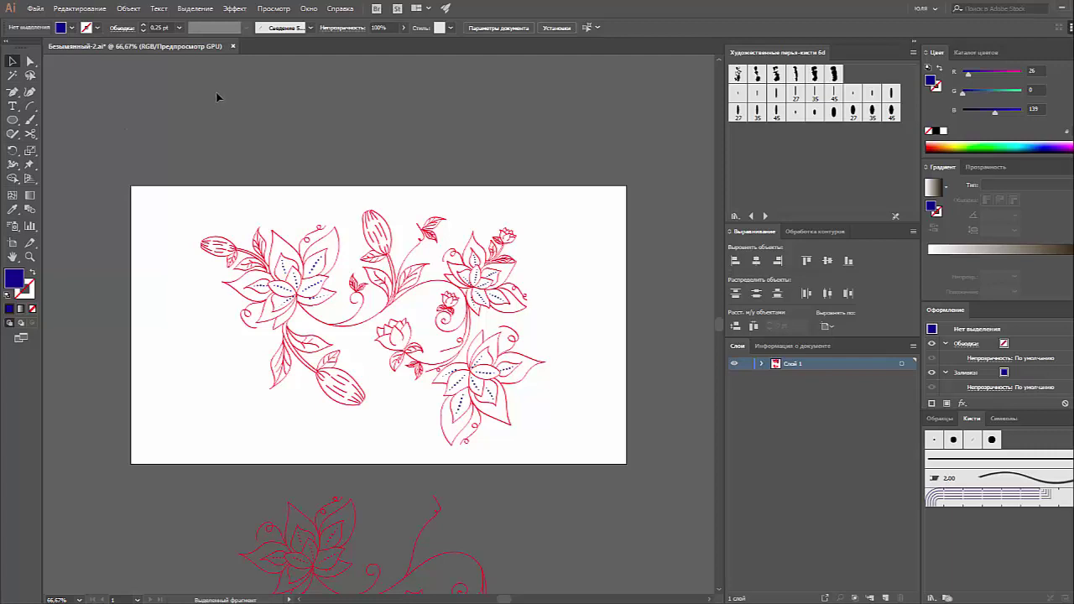
- Review the thinner lines by repeatedly selecting all and deselecting the artwork
{"action": "scroll", "coordinate": [216, 97], "scroll_direction": "down", "scroll_amount": 1}
{"action": "key", "text": "ctrl+a"}
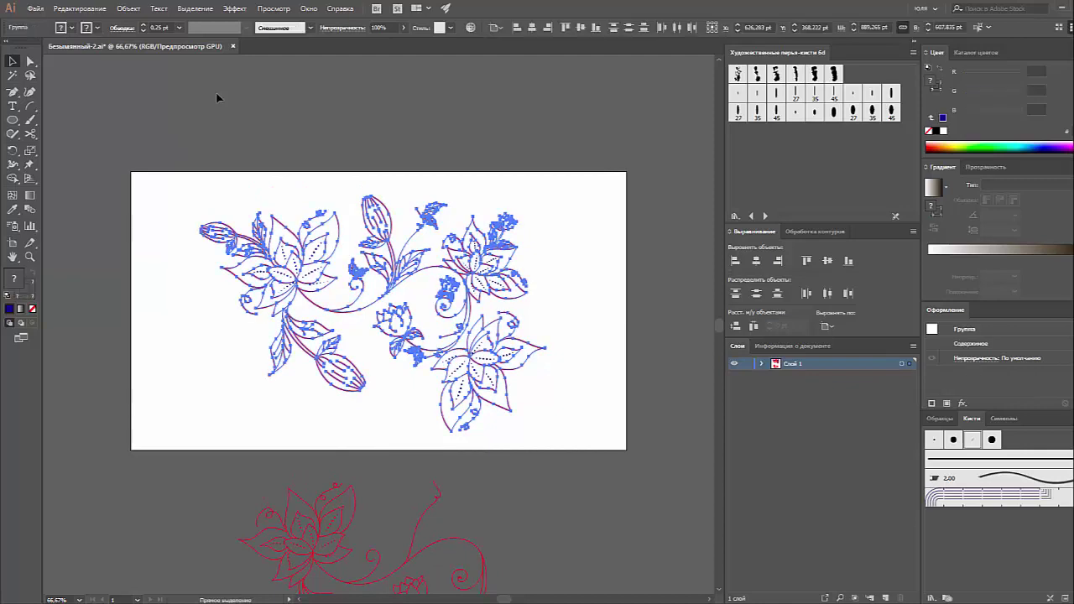
{"action": "key", "text": "ctrl+shift+a"}
{"action": "key", "text": "ctrl+a"}
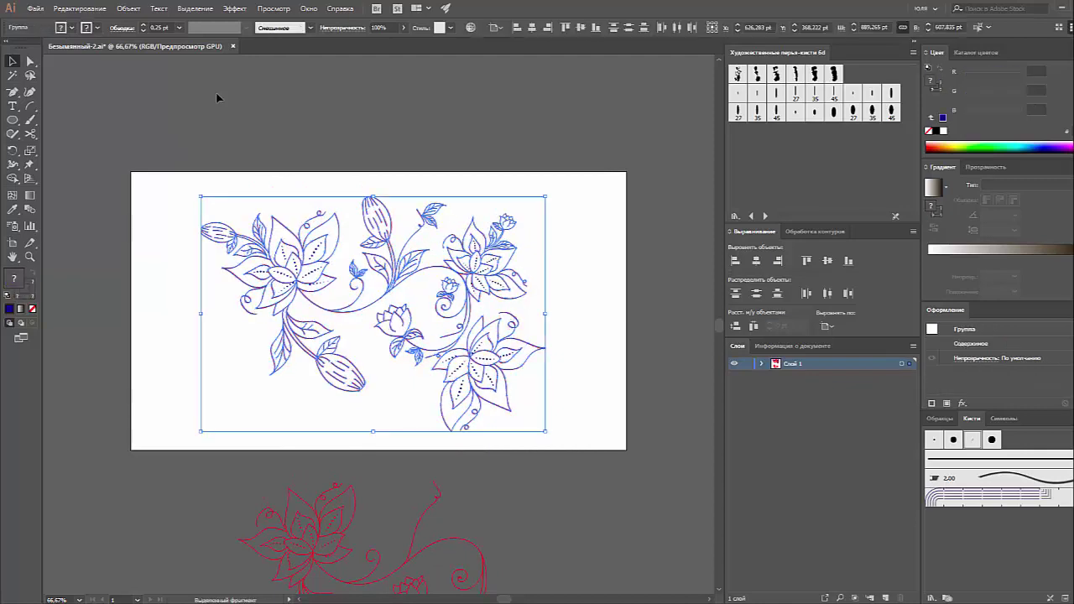
{"action": "key", "text": "ctrl+shift+a"}
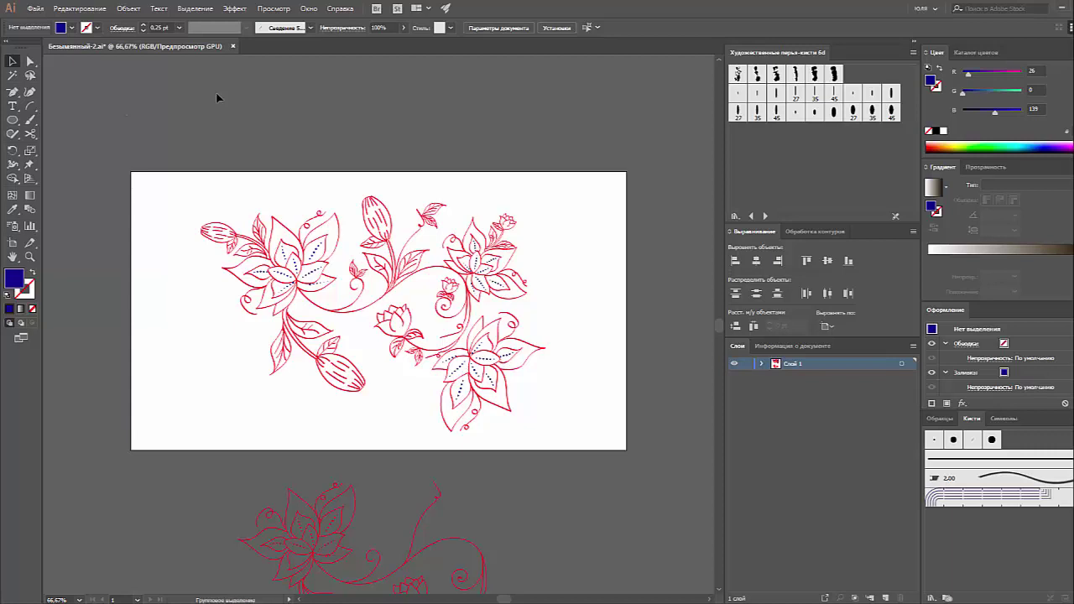
{"action": "key", "text": "ctrl+a"}
{"action": "key", "text": "ctrl+shift+a"}
- Switch to the Paintbrush tool and show the Brush Libraries list from the Brushes panel
{"action": "left_click", "coordinate": [32, 121]}
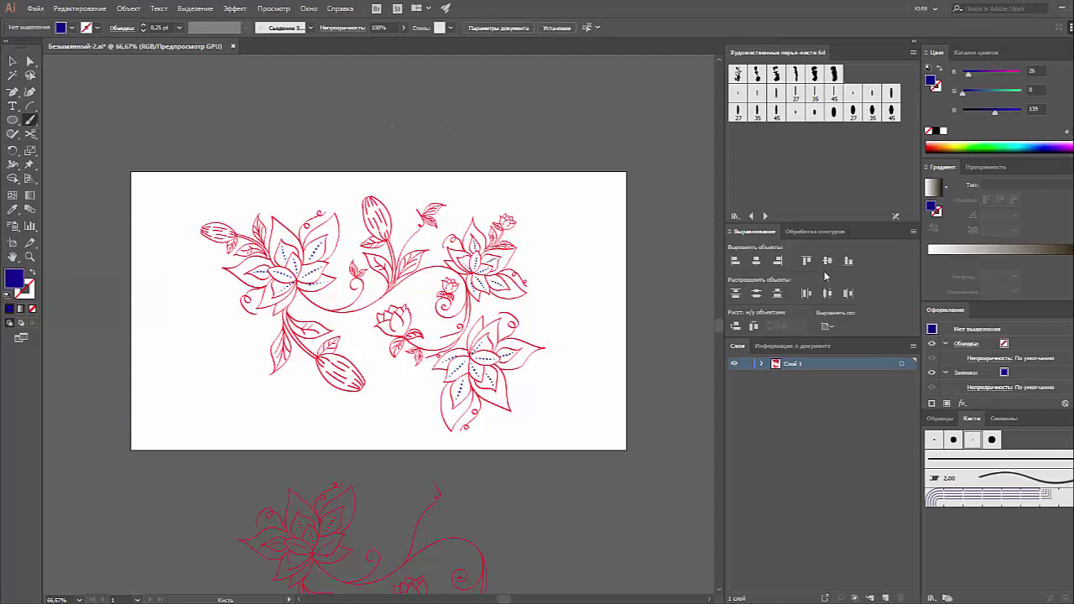
{"action": "left_click", "coordinate": [931, 597]}
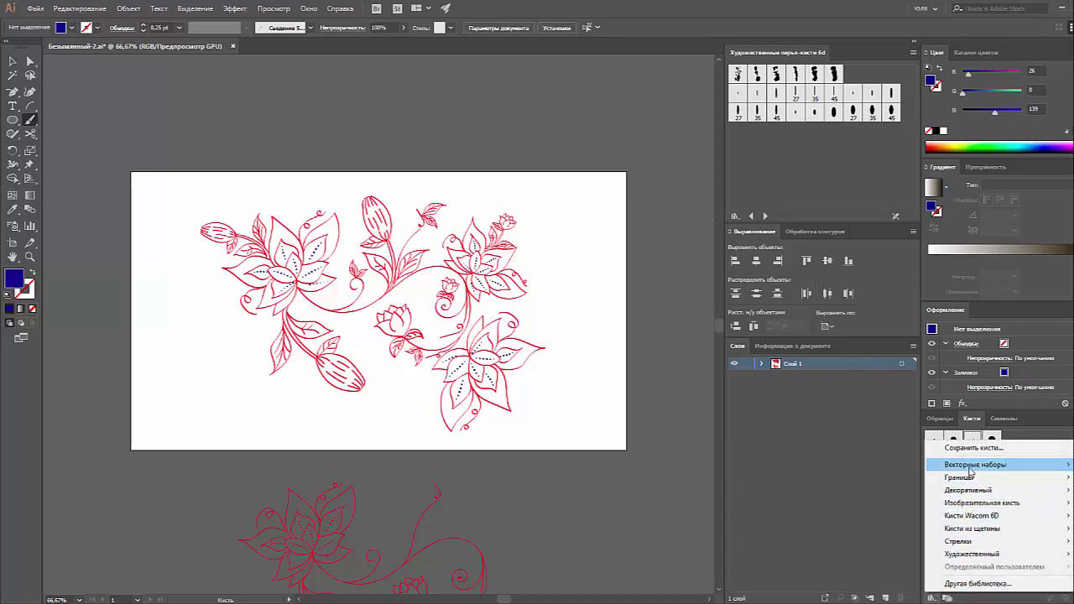